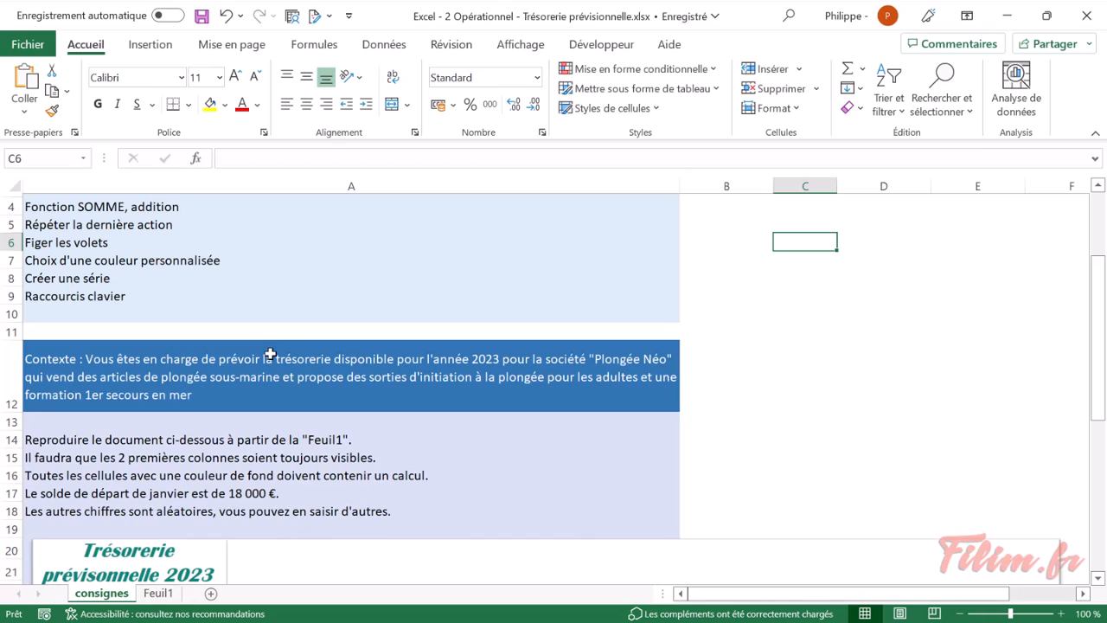
- Read the context on the consignes sheet and review the Recettes and Dépenses labels on the Feuil1 sheet
left_click(550, 366)
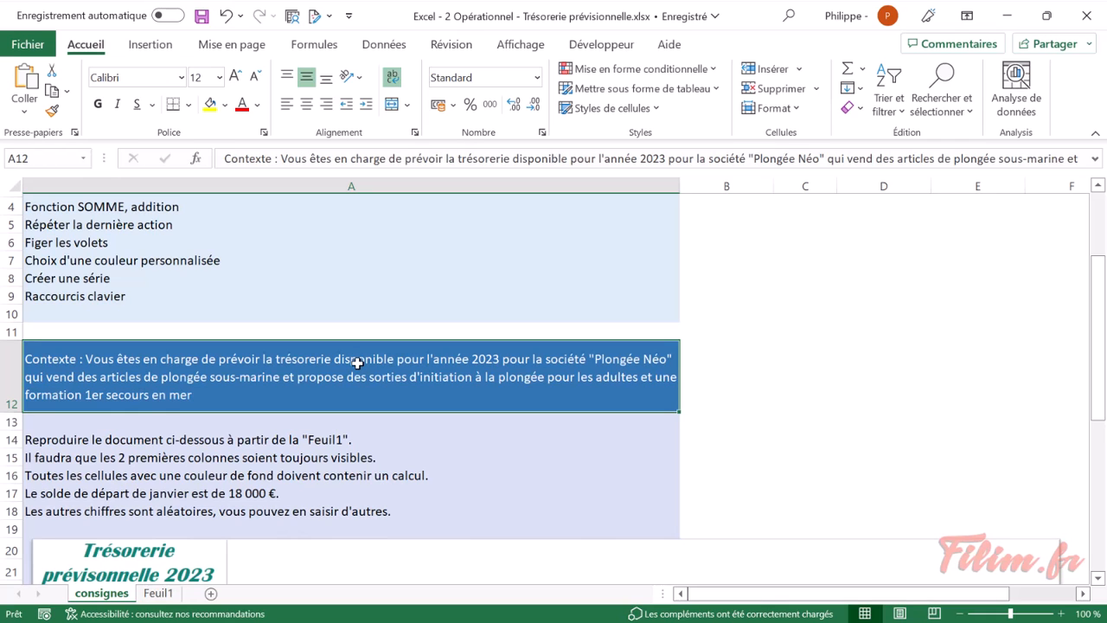
scroll(358, 363, "down", 3)
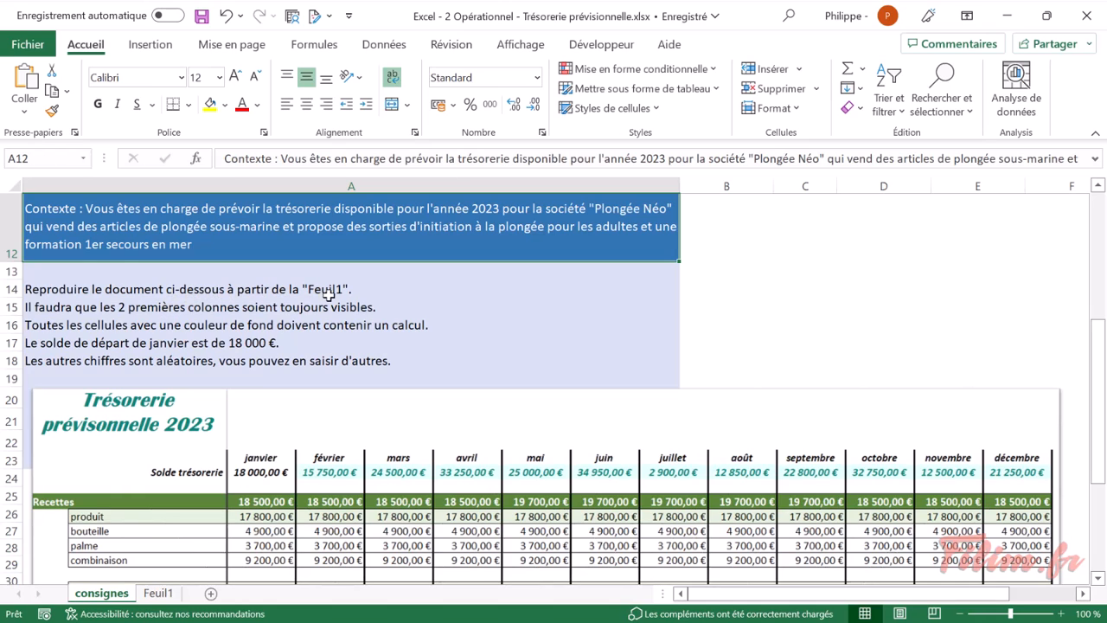
left_click(158, 592)
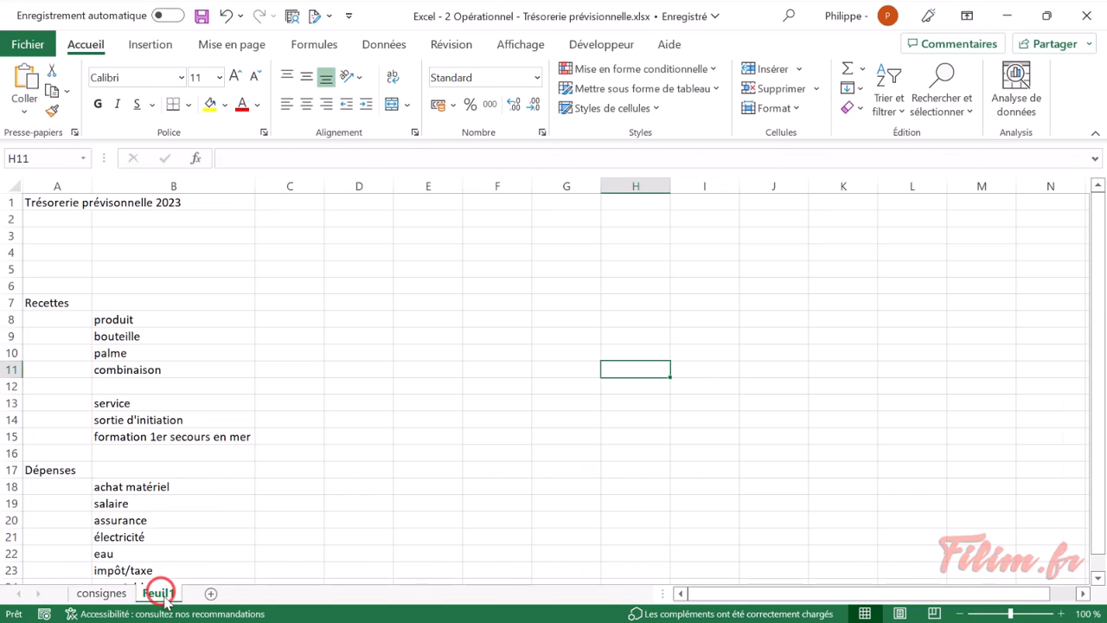
left_click_drag(164, 314, 163, 369)
left_click(152, 401)
left_click_drag(162, 419, 159, 436)
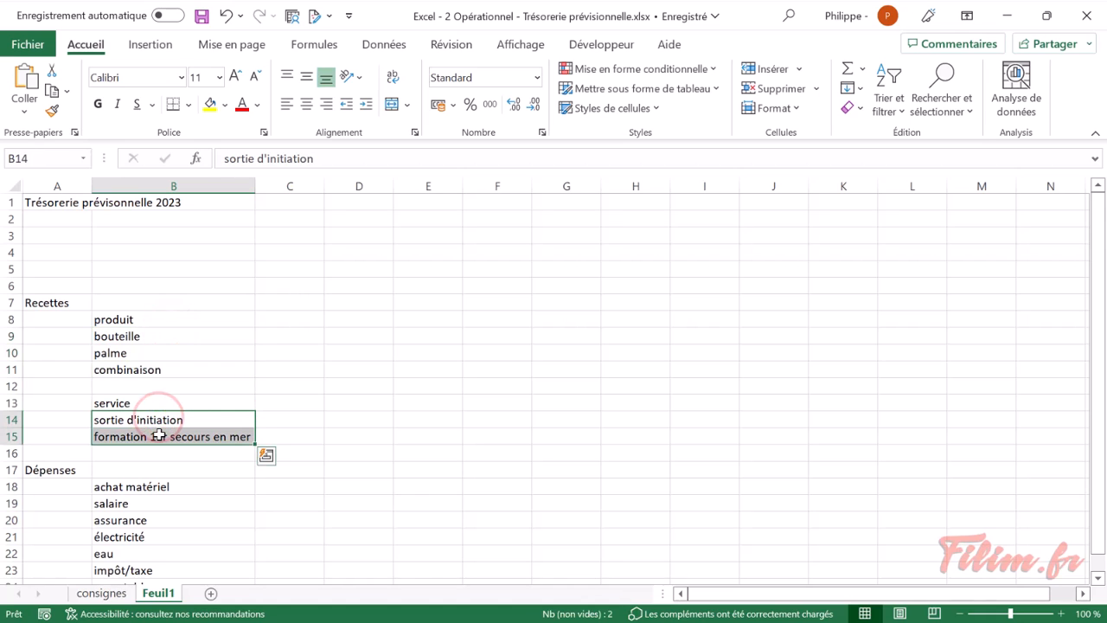
scroll(159, 436, "down", 1)
scroll(159, 436, "down", 1)
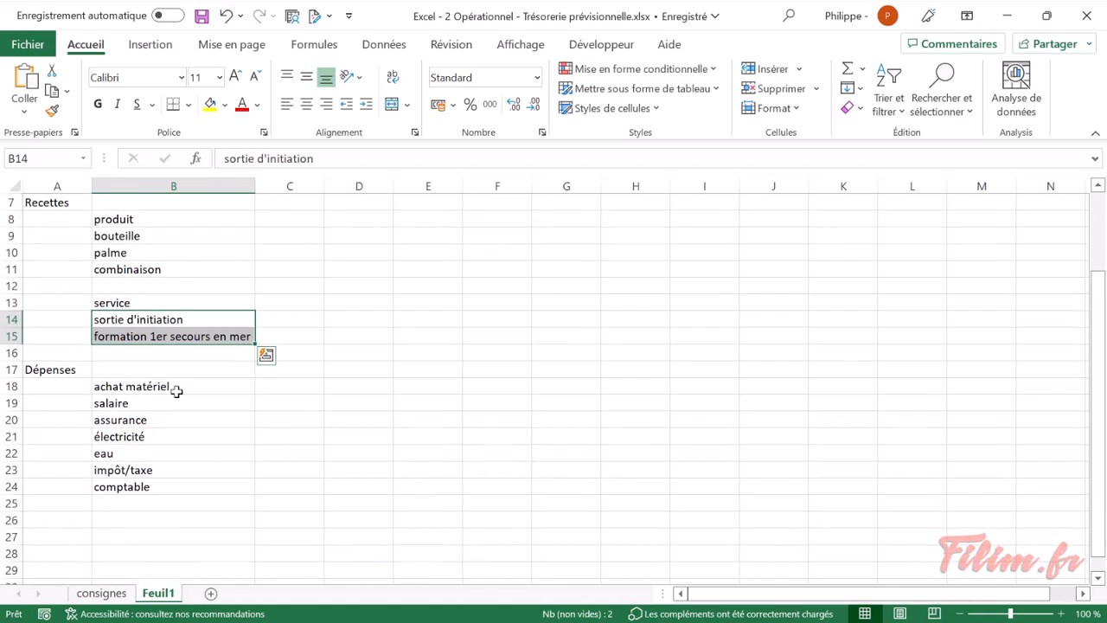
left_click_drag(182, 386, 165, 483)
scroll(165, 484, "up", 2)
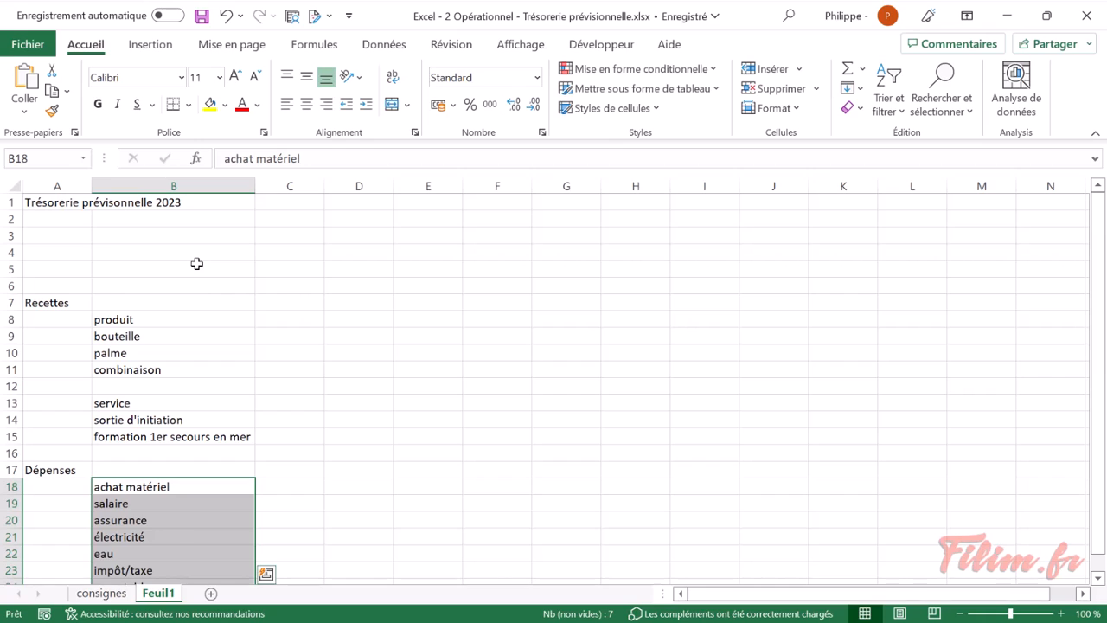
left_click(55, 300)
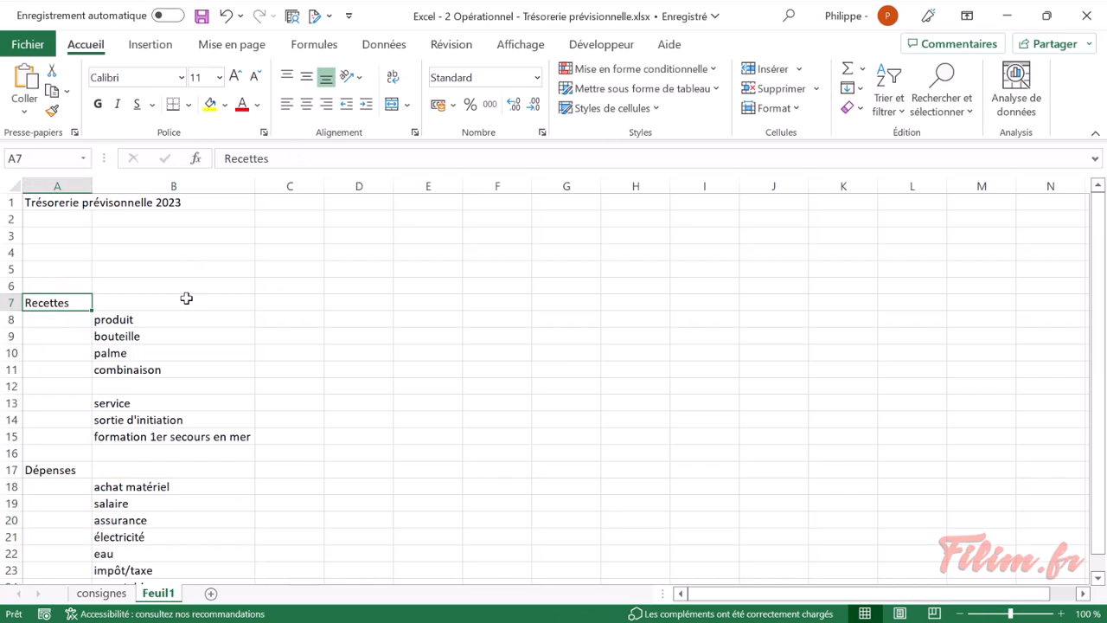
left_click_drag(191, 298, 141, 537)
left_click_drag(312, 228, 278, 540)
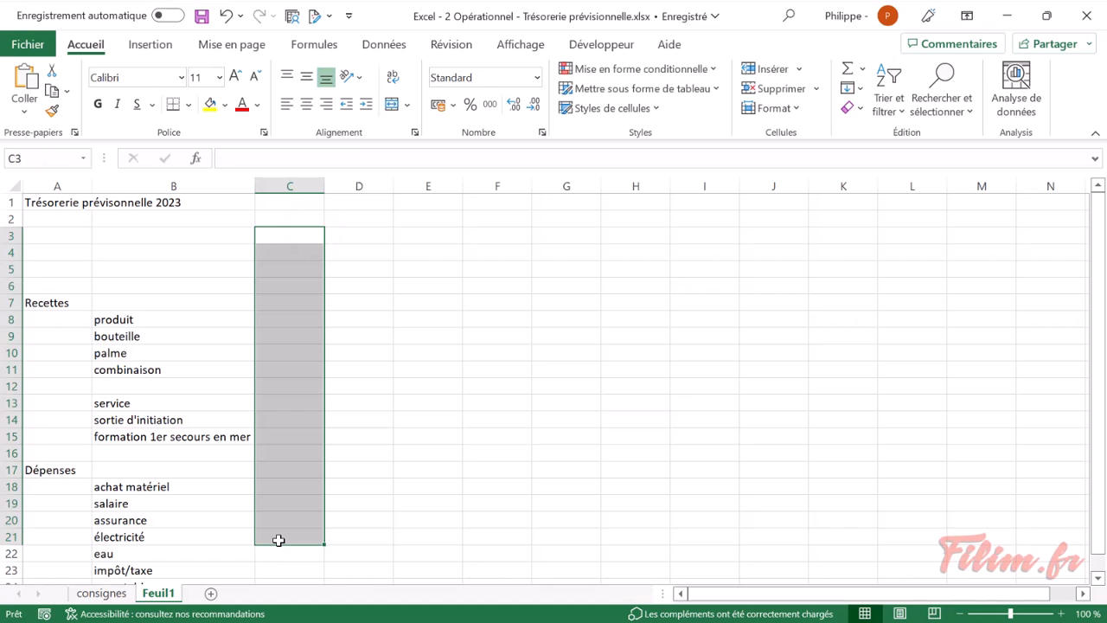
- Examine the instructions and the model cash-flow table on the consignes sheet, including its coloured calculation cells
left_click(99, 593)
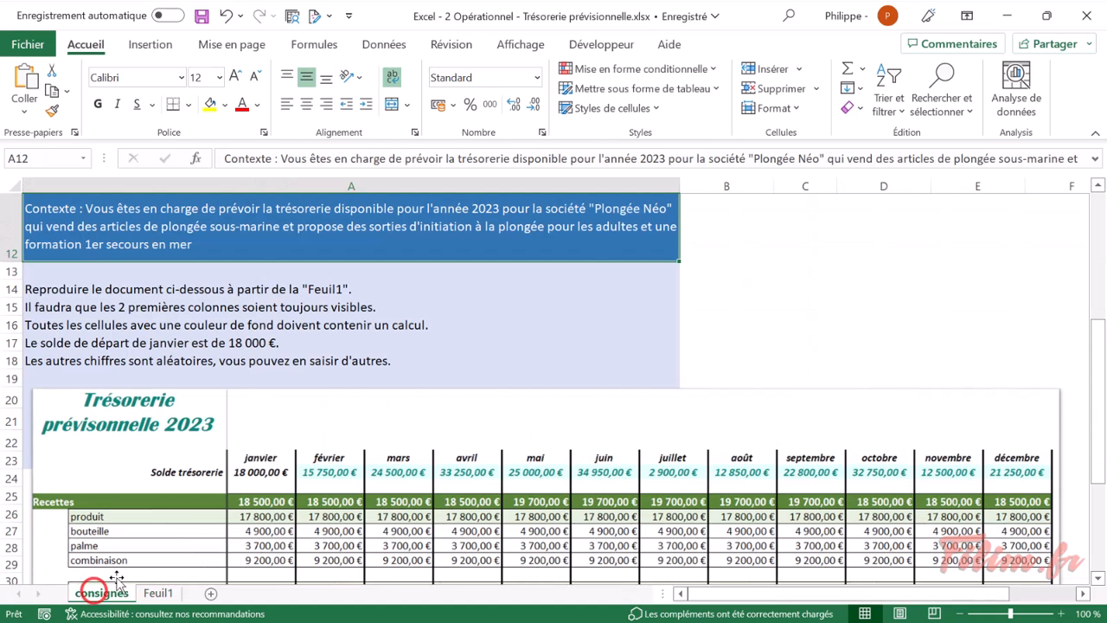
scroll(338, 443, "down", 1)
left_click(334, 439)
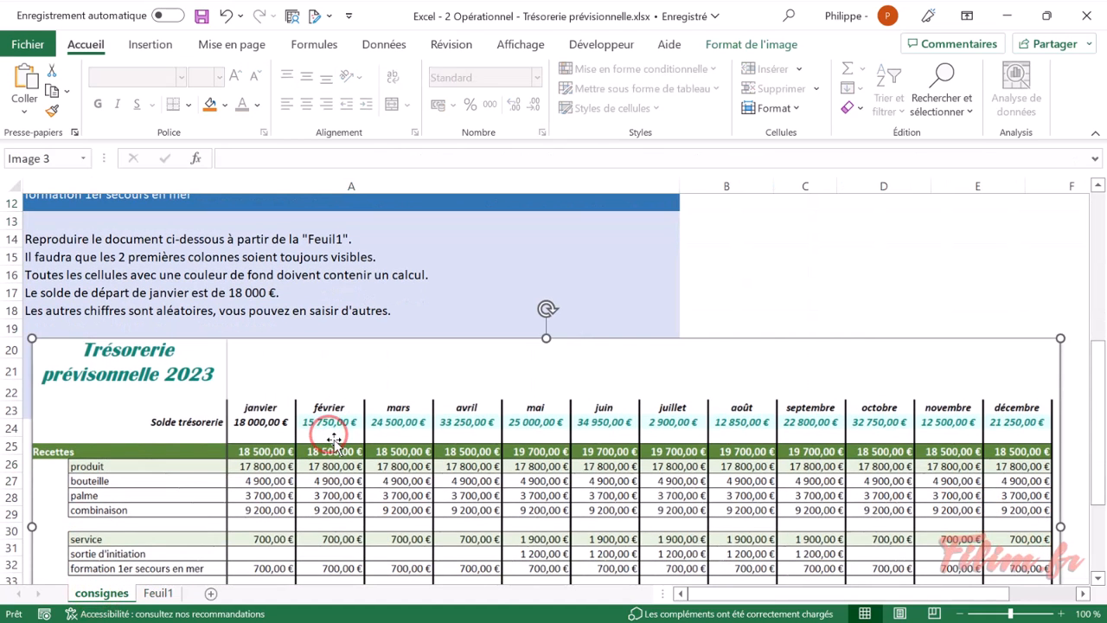
scroll(334, 441, "down", 1)
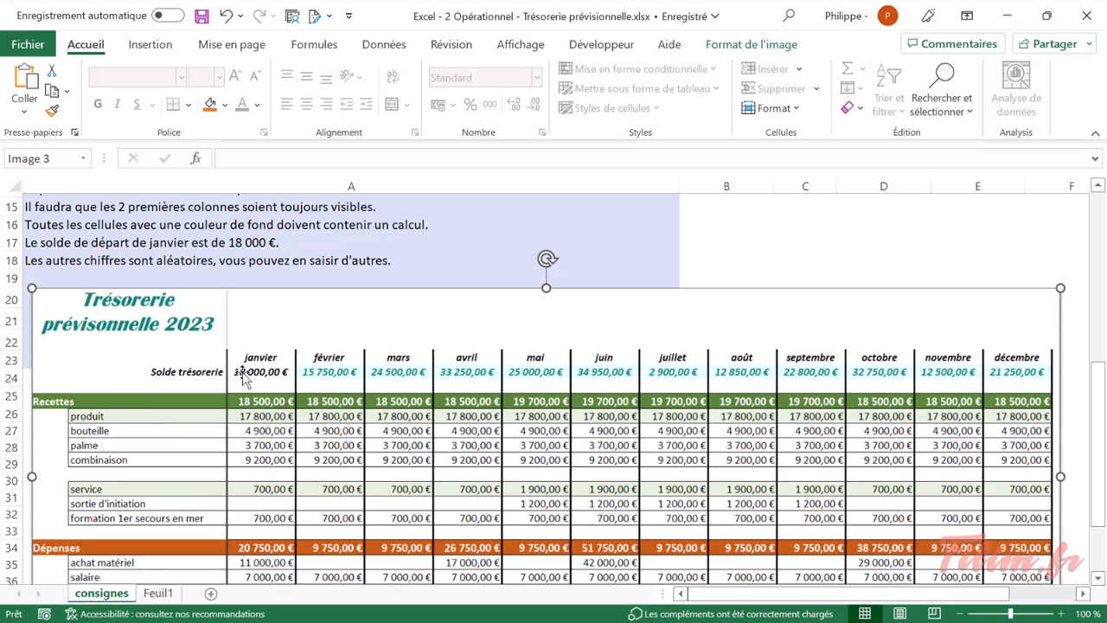
scroll(213, 420, "up", 1)
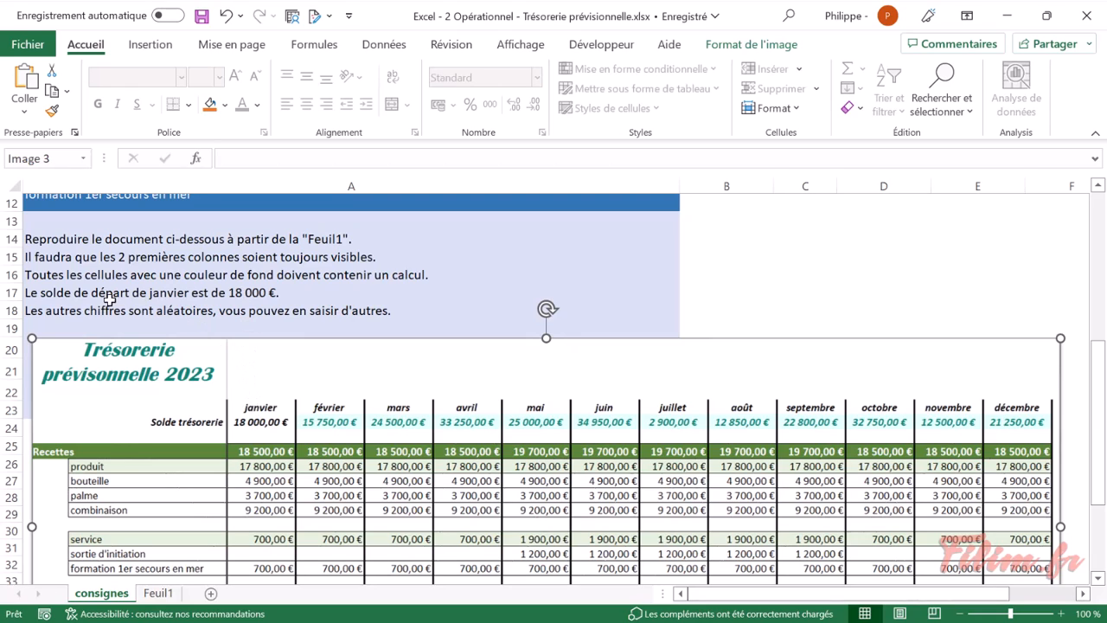
left_click(36, 274)
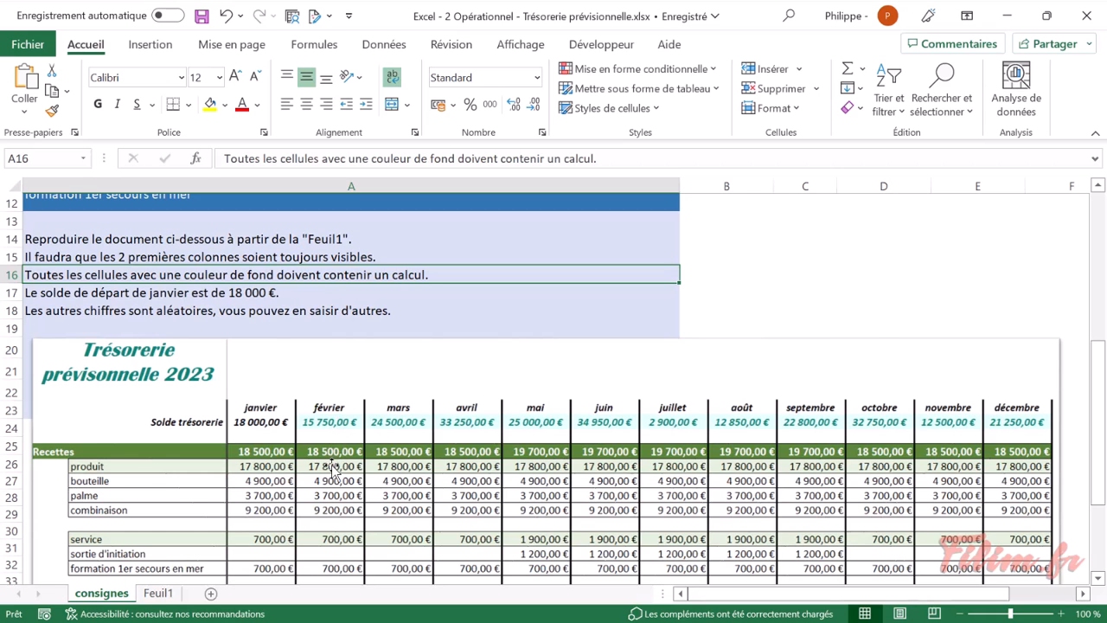
scroll(329, 540, "down", 3)
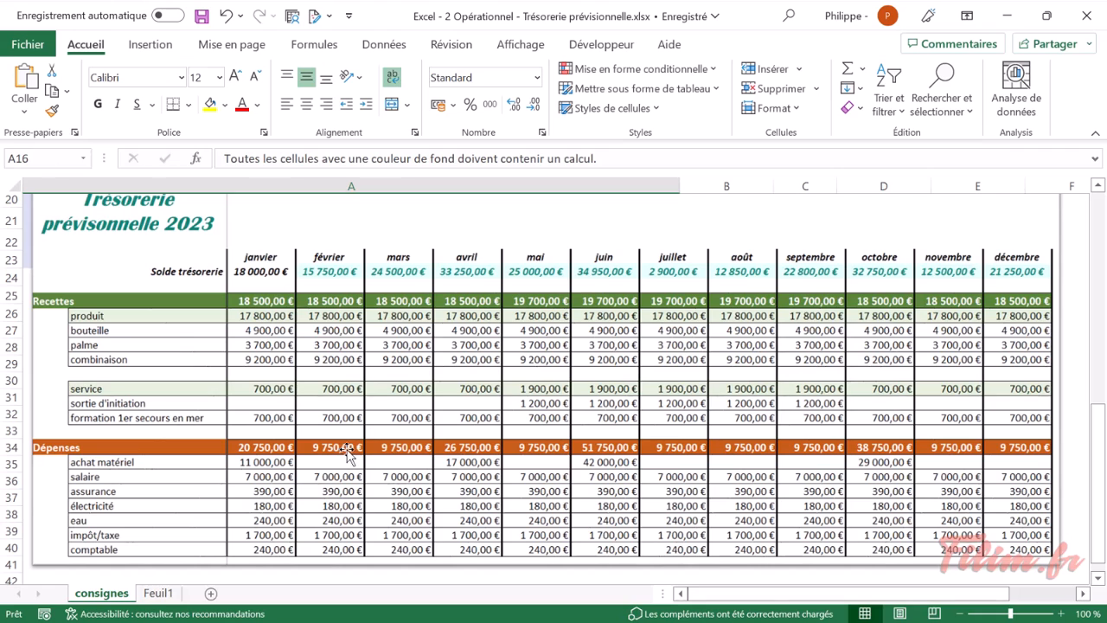
scroll(346, 472, "up", 3)
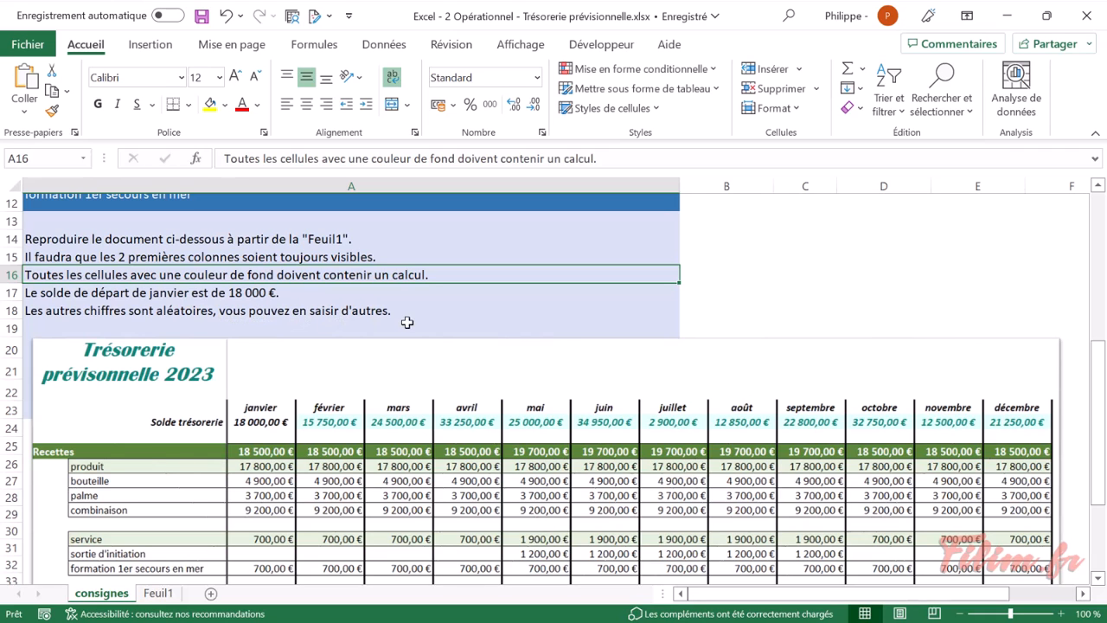
scroll(398, 424, "down", 1)
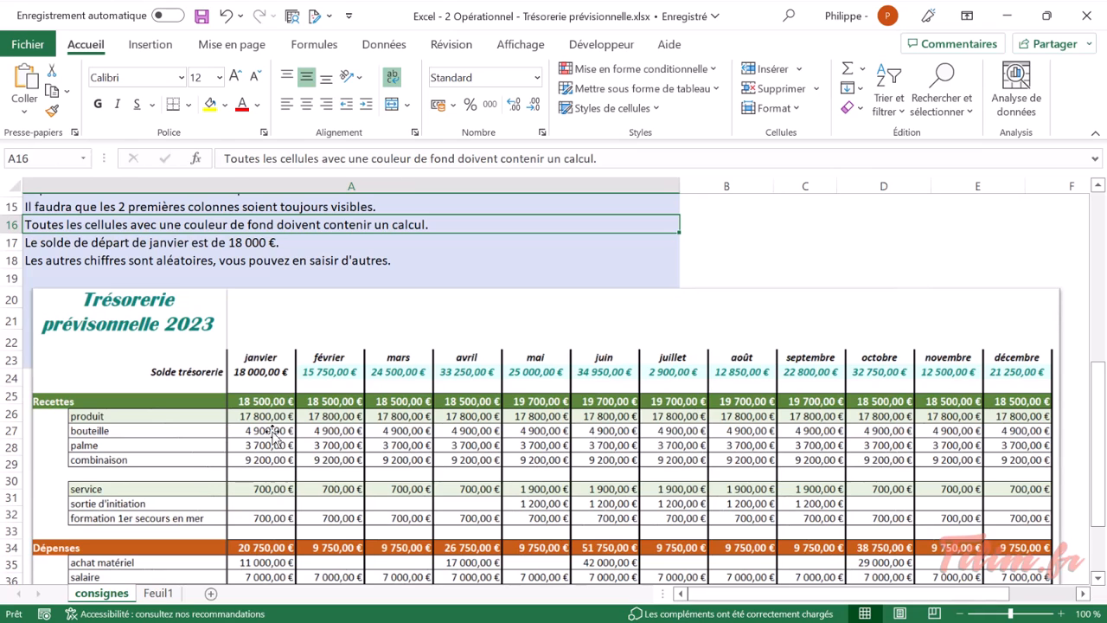
scroll(273, 437, "down", 2)
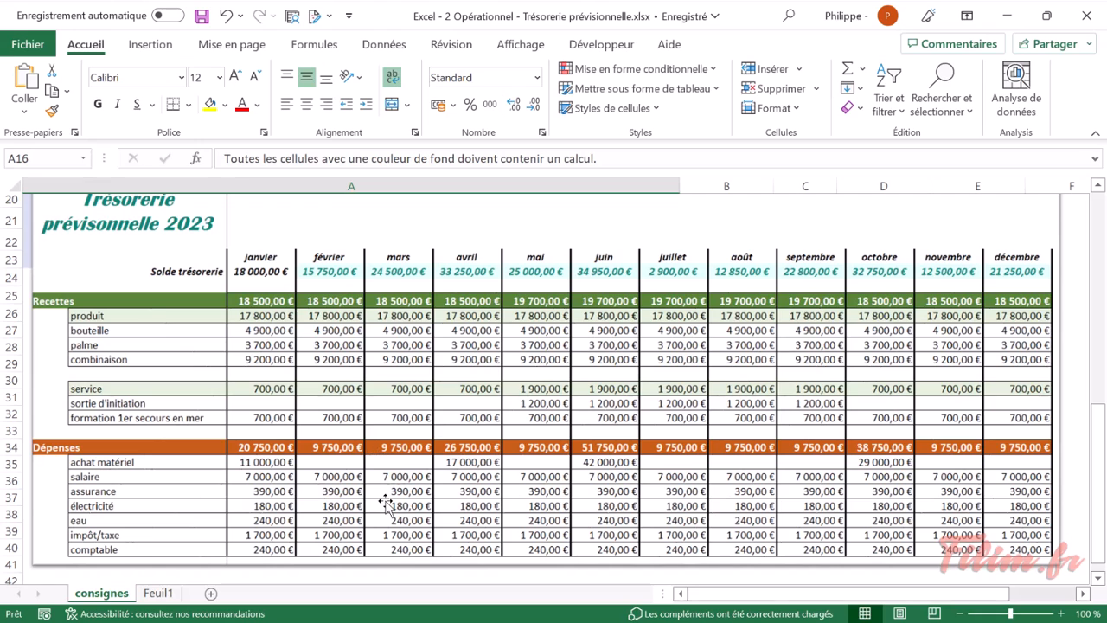
scroll(387, 504, "up", 3)
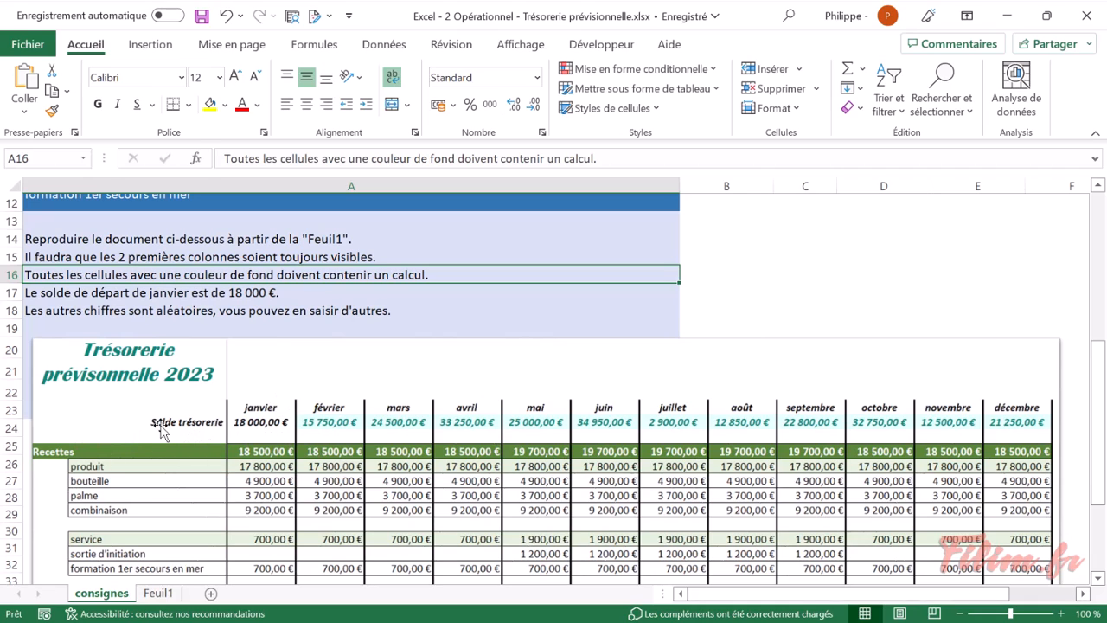
- Enter the label "Solde trésorerie" in cell B5 of the Feuil1 sheet
left_click(155, 595)
left_click(177, 289)
left_click(186, 269)
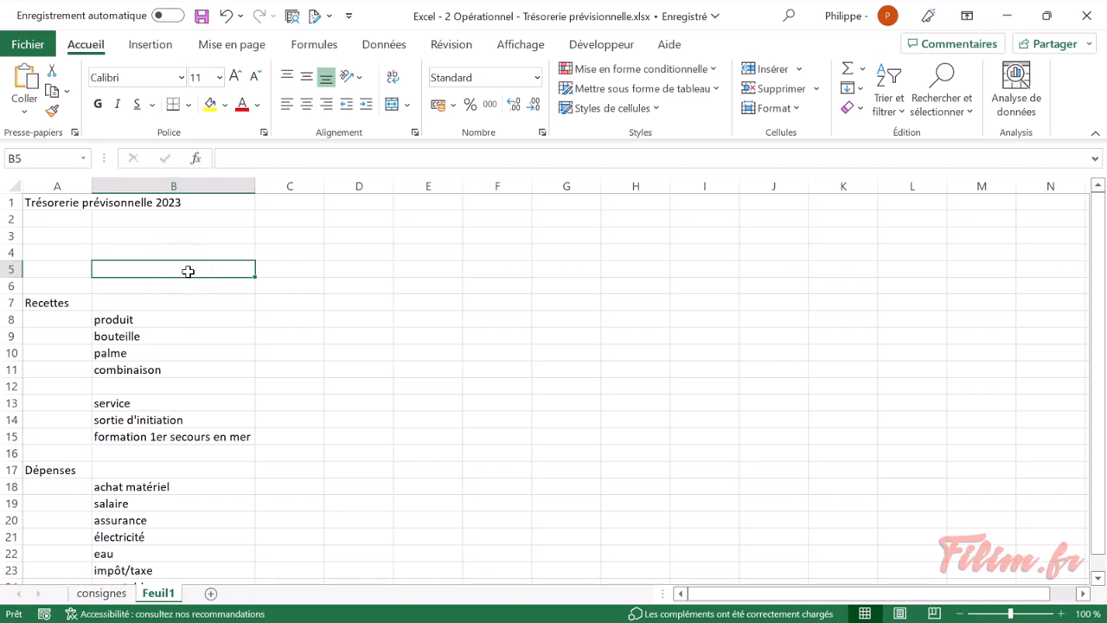
type("Solde trésorerie")
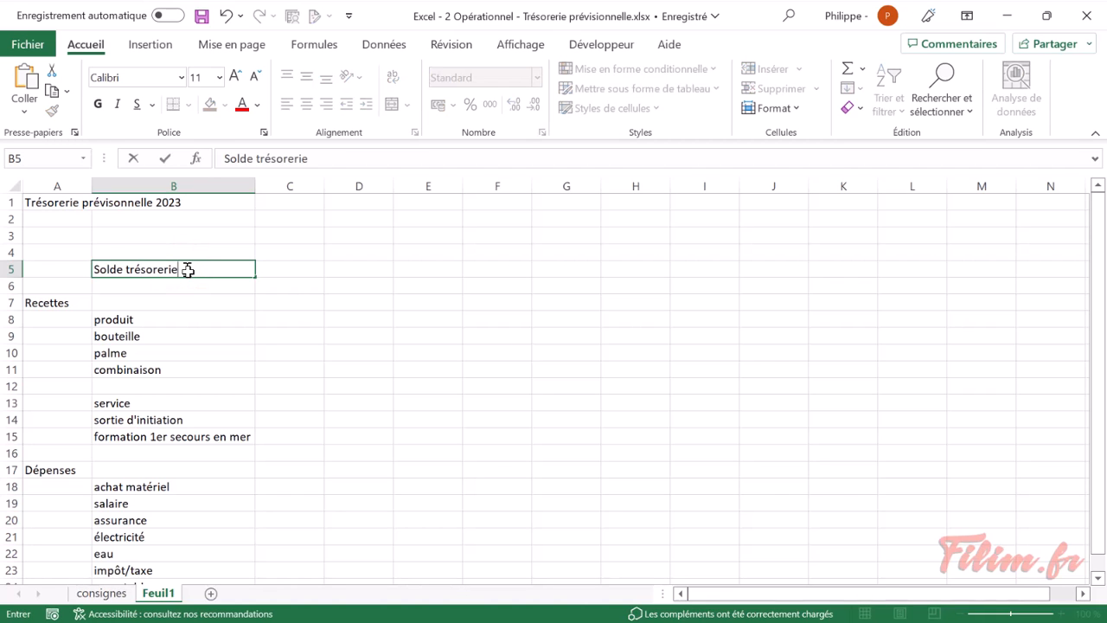
- Enter "janvier" in C4 and fill the month series across to décembre in N4
left_click(289, 252)
type("janvier")
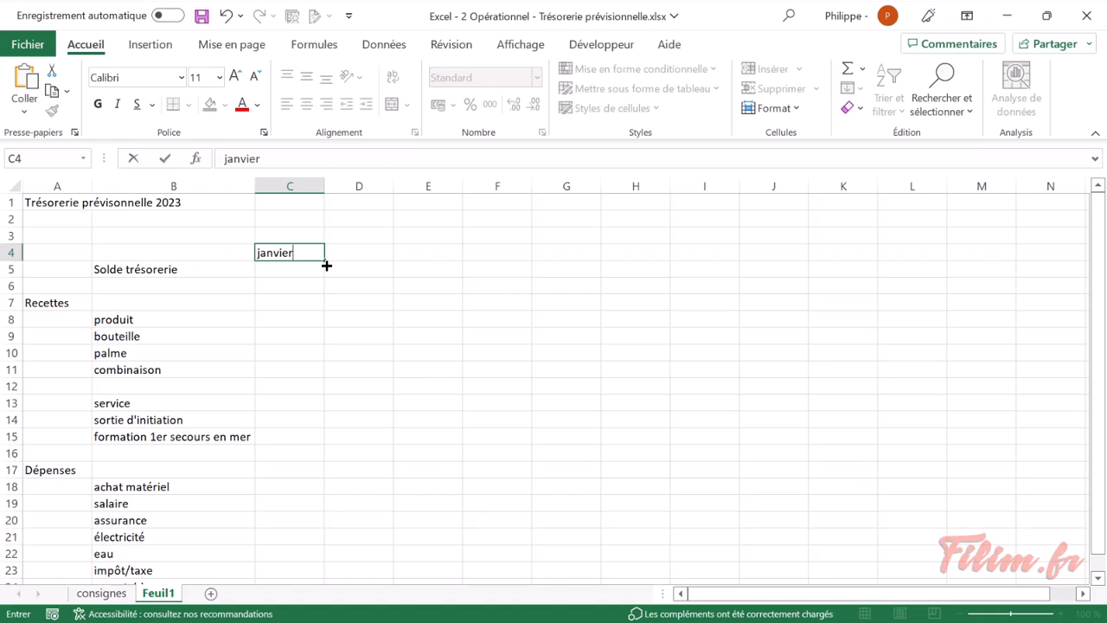
left_click_drag(325, 265, 1060, 254)
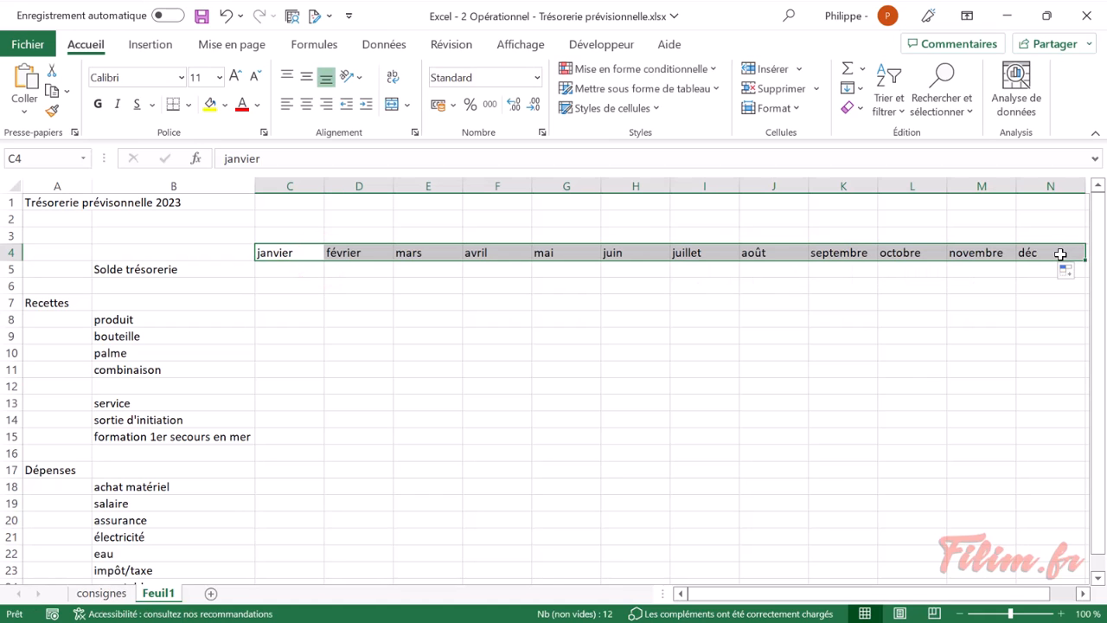
- Check the model on the consignes sheet, and on Feuil1 enter 3500 for bouteille in C9 and fill it across to N9
left_click(112, 592)
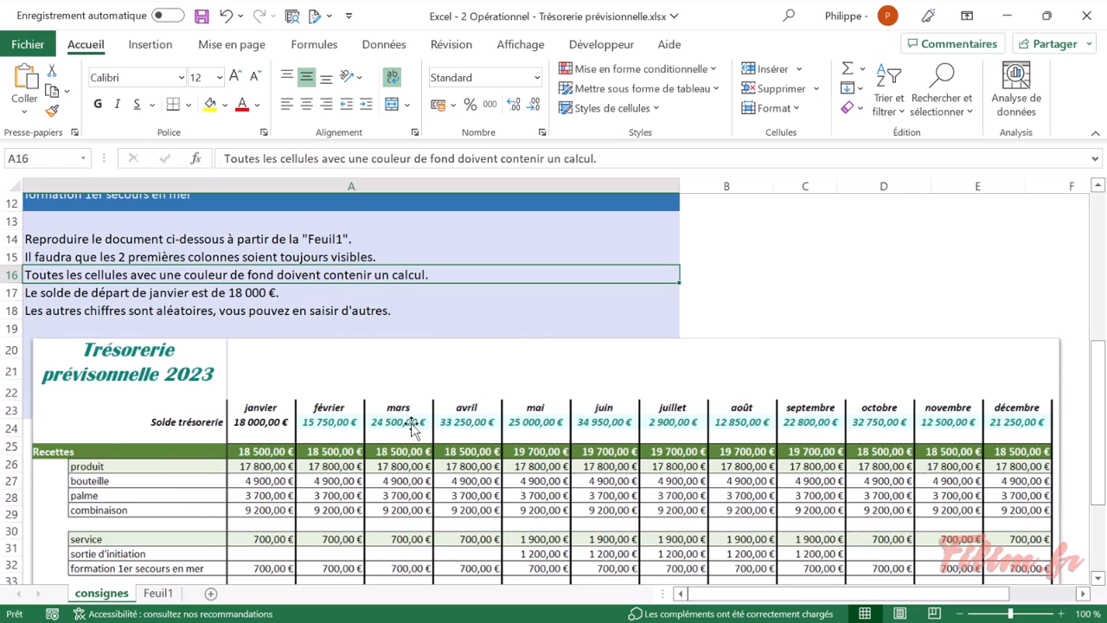
scroll(414, 430, "down", 2)
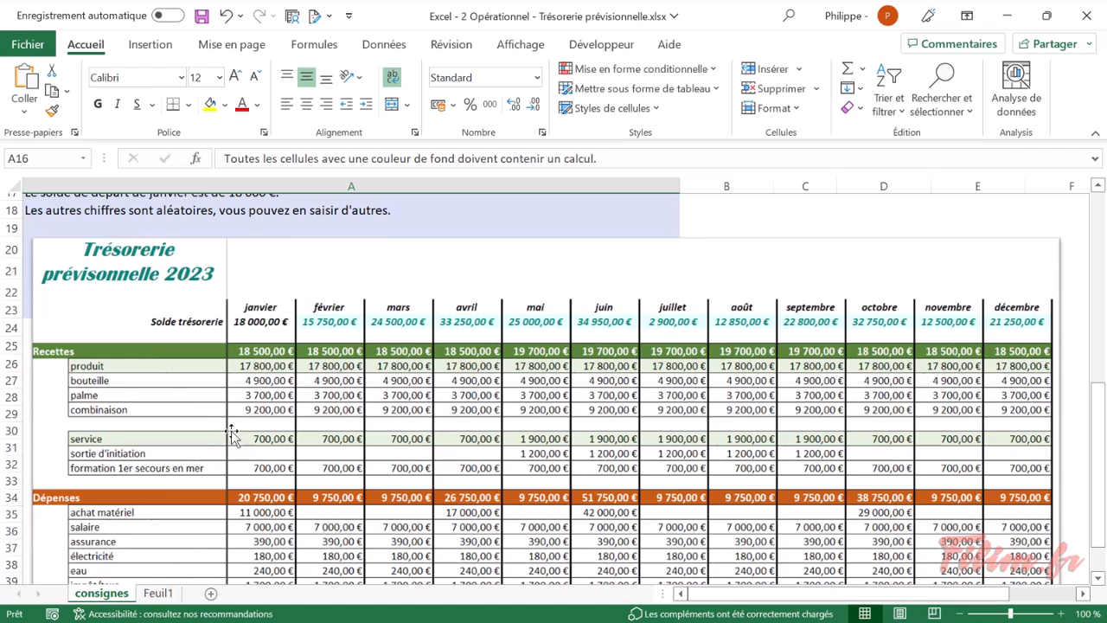
scroll(232, 433, "up", 1)
left_click(156, 591)
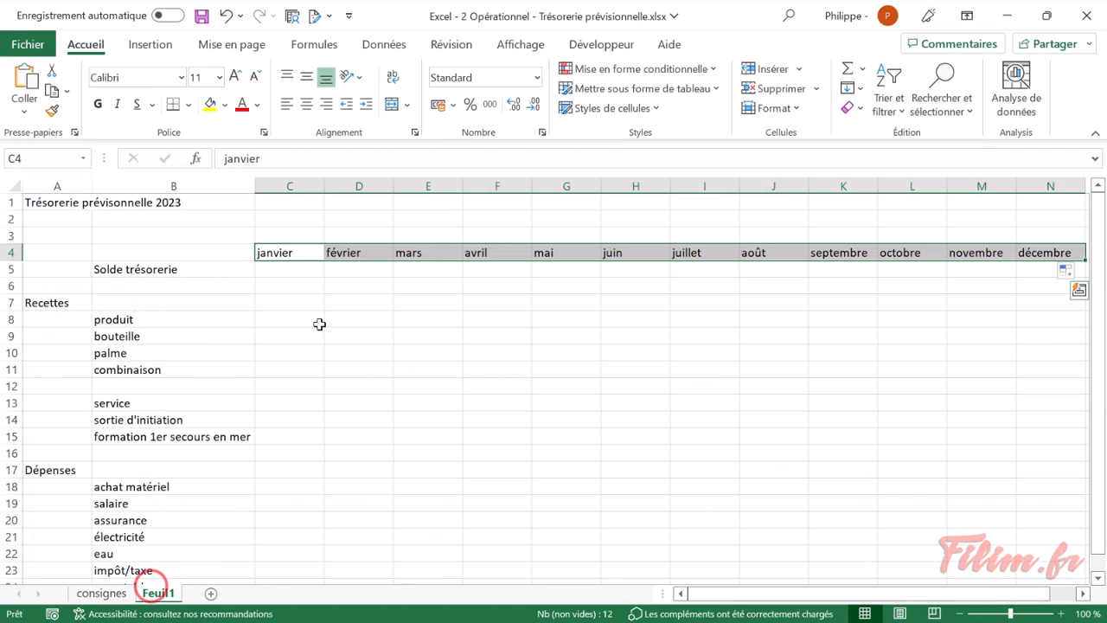
left_click(277, 335)
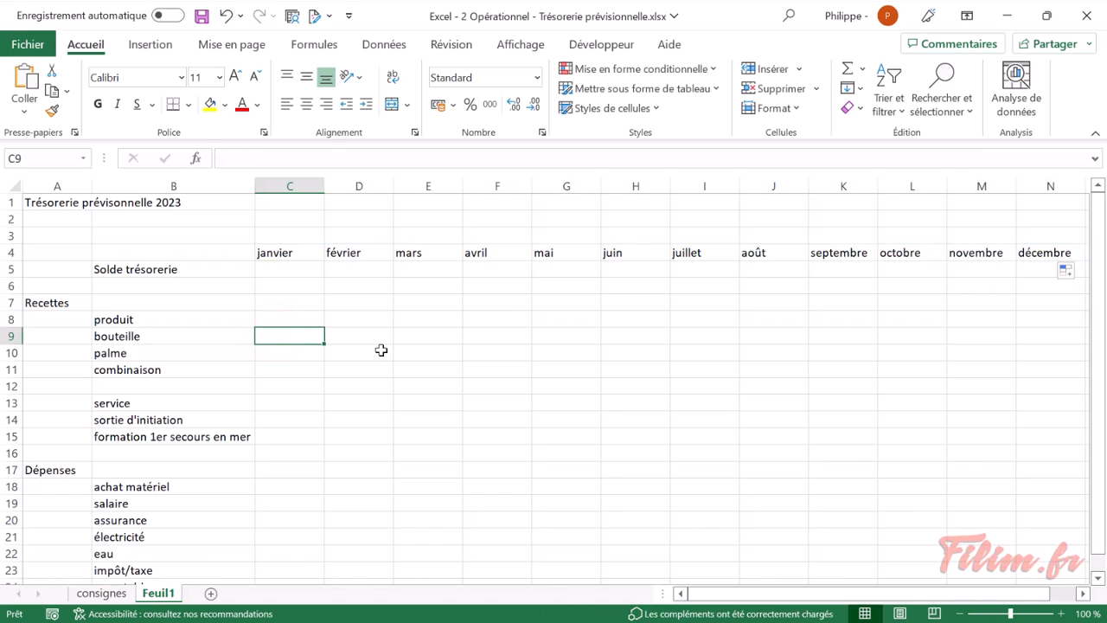
type("3500")
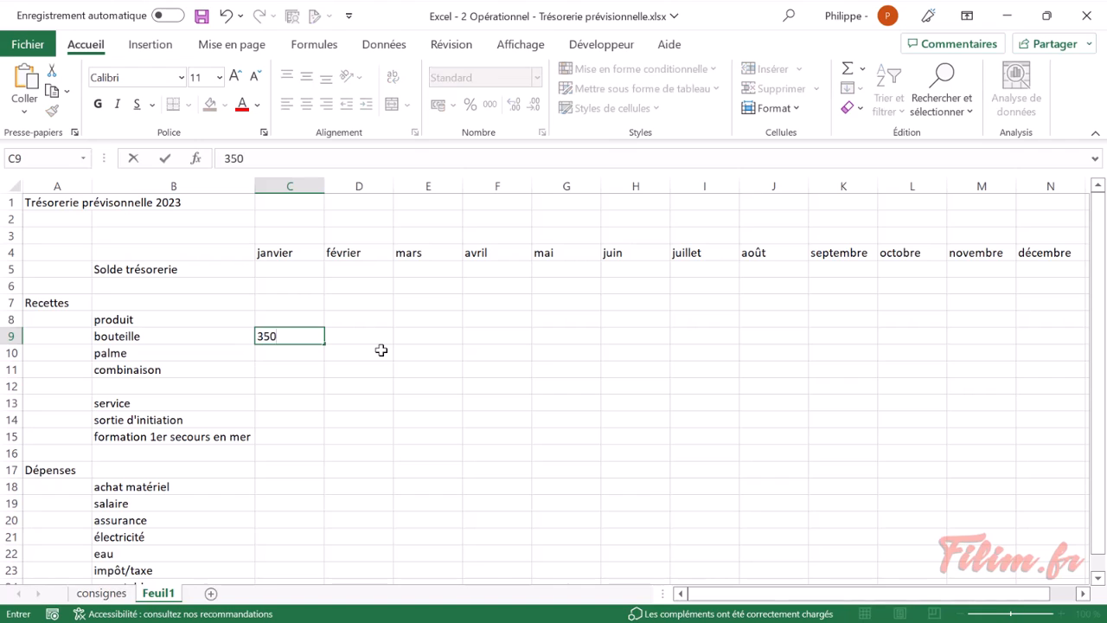
key("Return")
left_click(317, 339)
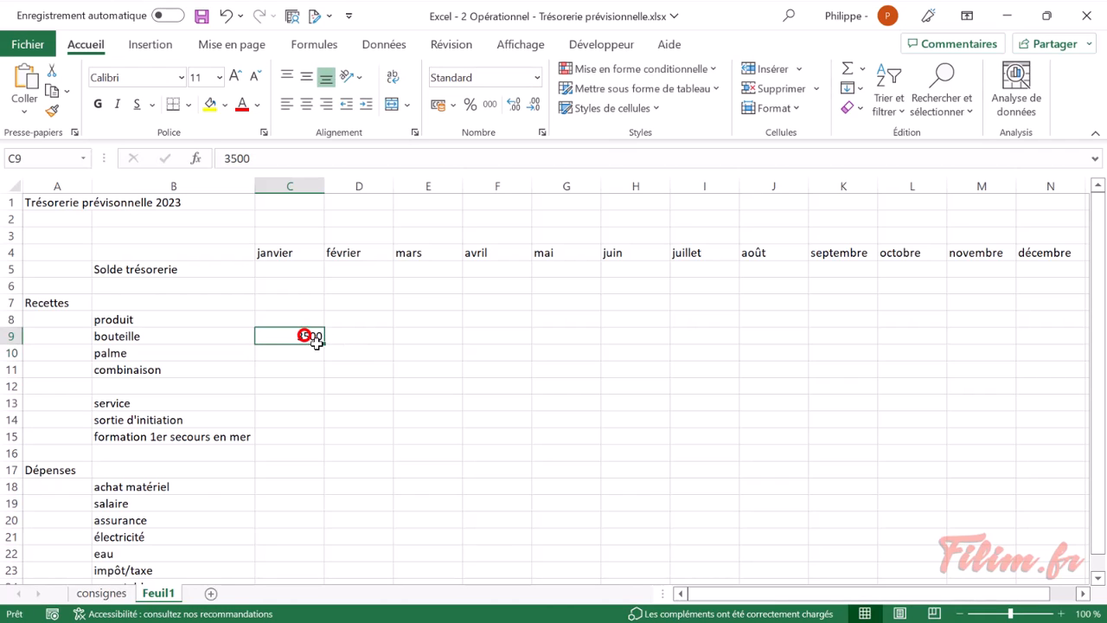
left_click_drag(324, 345, 1064, 342)
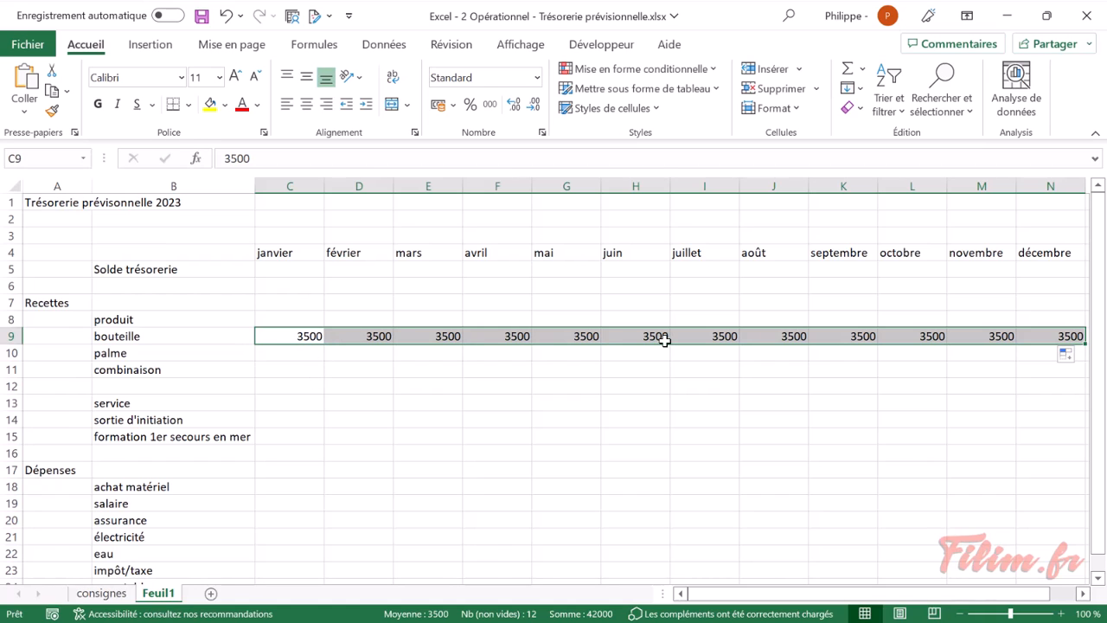
- Apply the Monétaire number format to the range C5:N24, covering the balance, Recettes and Dépenses rows for all months
left_click(294, 268)
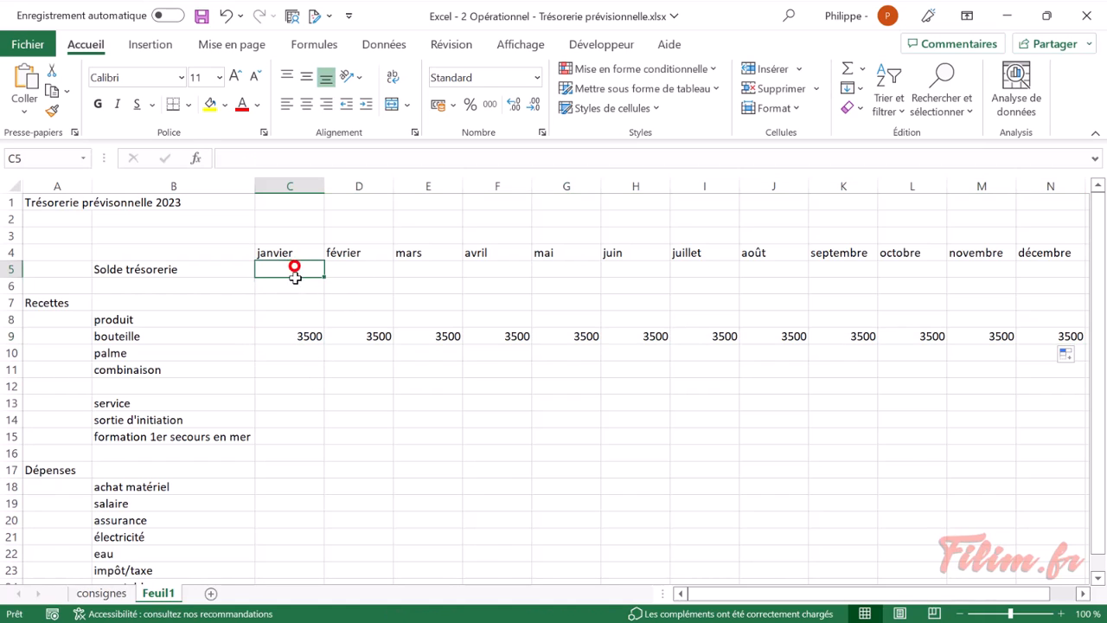
left_click(282, 317)
left_click(277, 369)
left_click(272, 438)
left_click(271, 504)
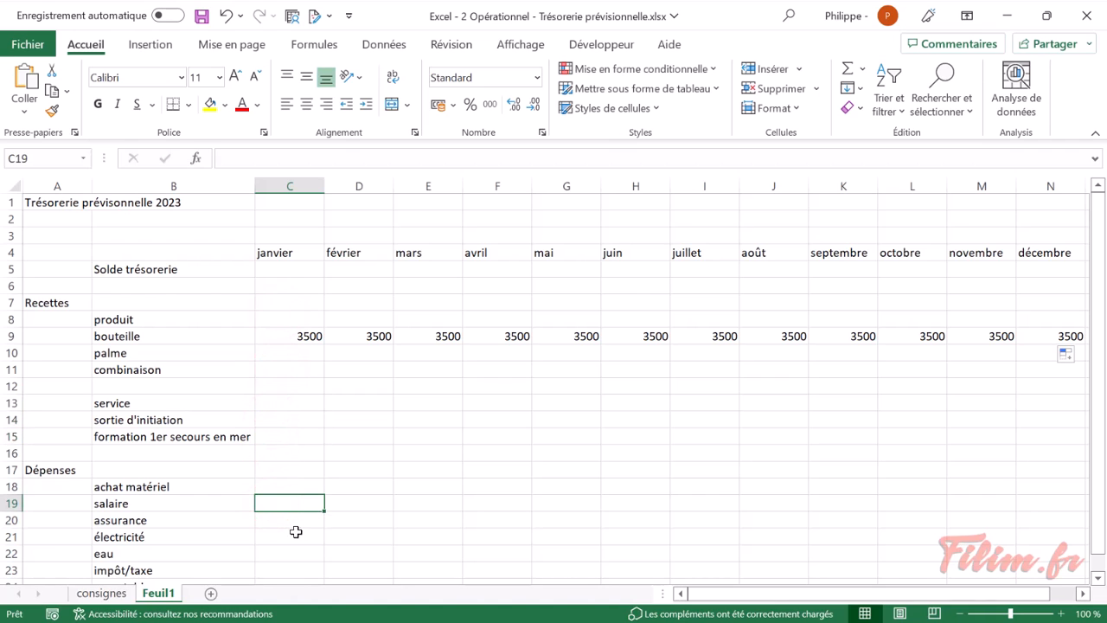
left_click(958, 613)
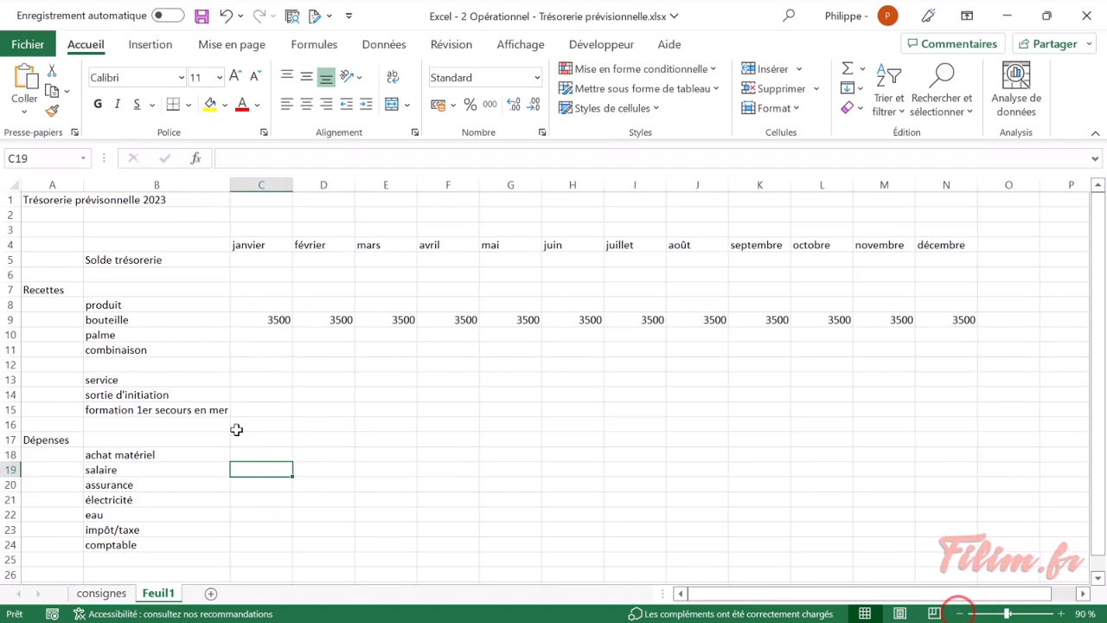
left_click_drag(269, 258, 959, 552)
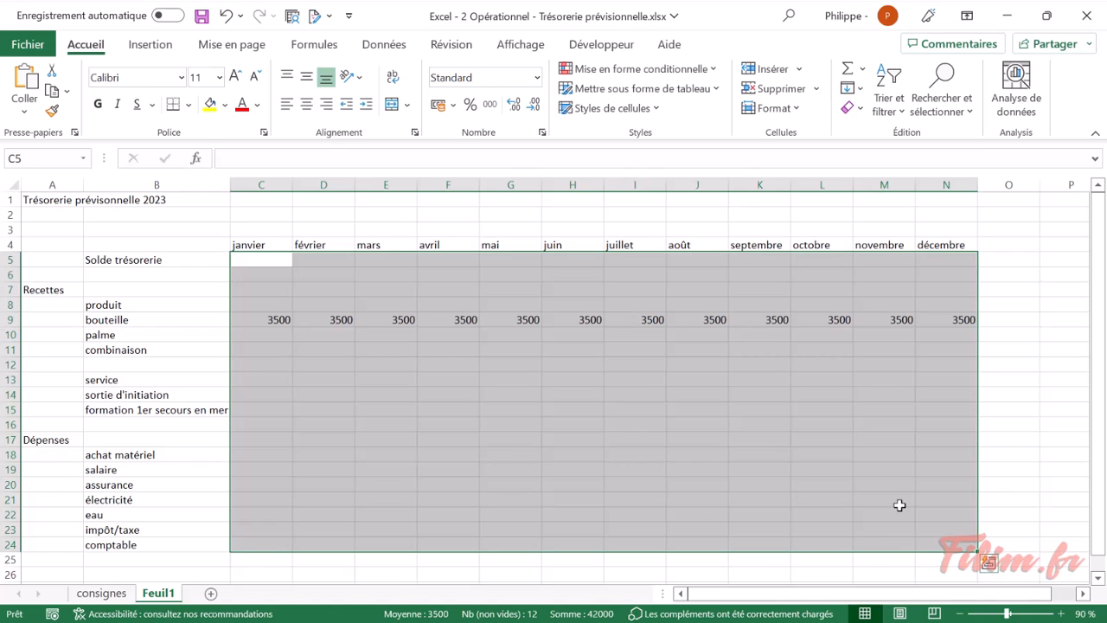
key("ctrl+shift+4")
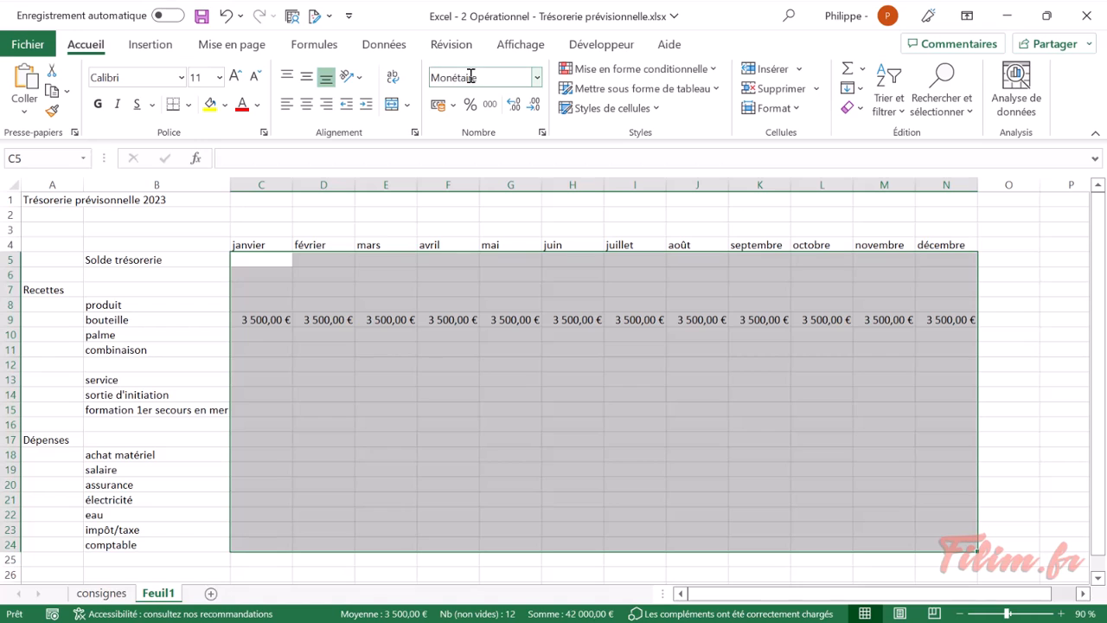
left_click(1062, 613)
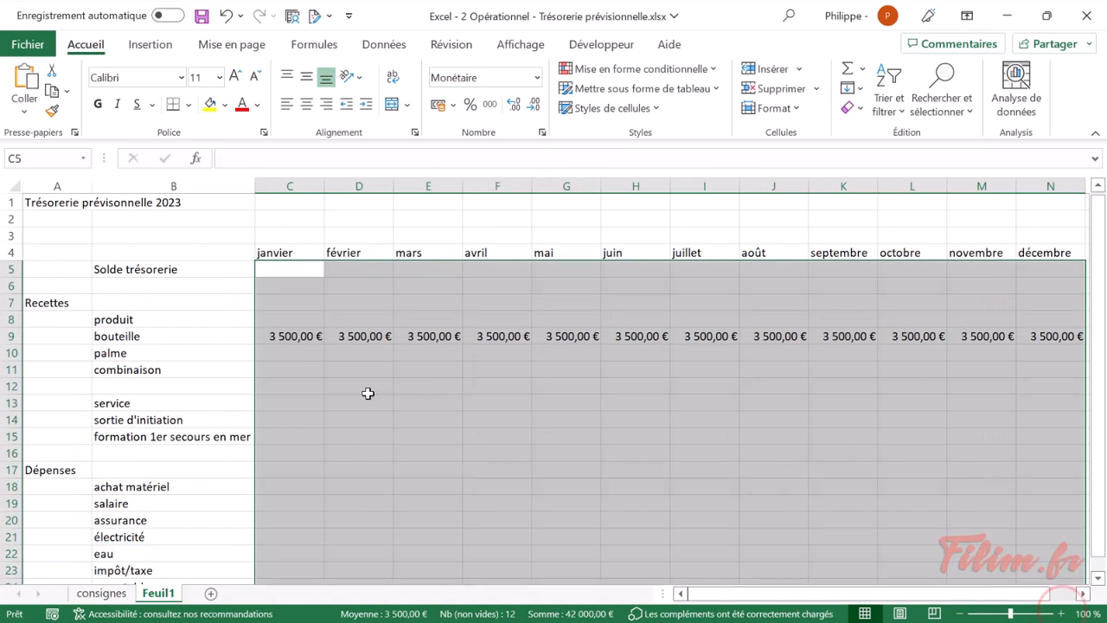
- Enter 1900 for palme in C10 and fill it across to décembre in N10
left_click(298, 343)
left_click(297, 352)
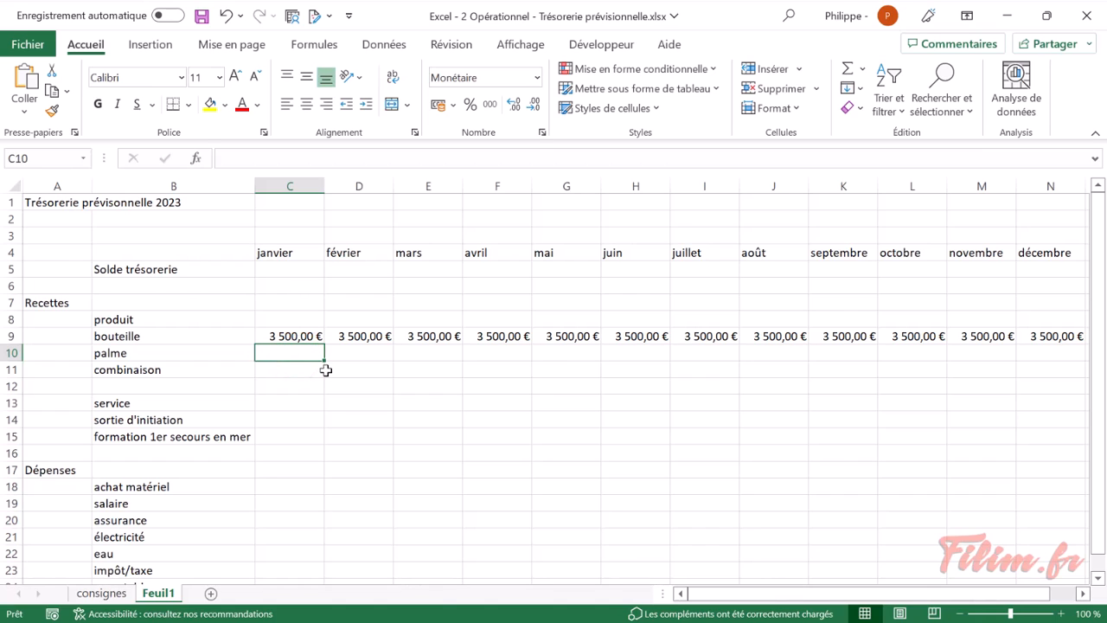
type("1900")
left_click_drag(325, 369, 1069, 373)
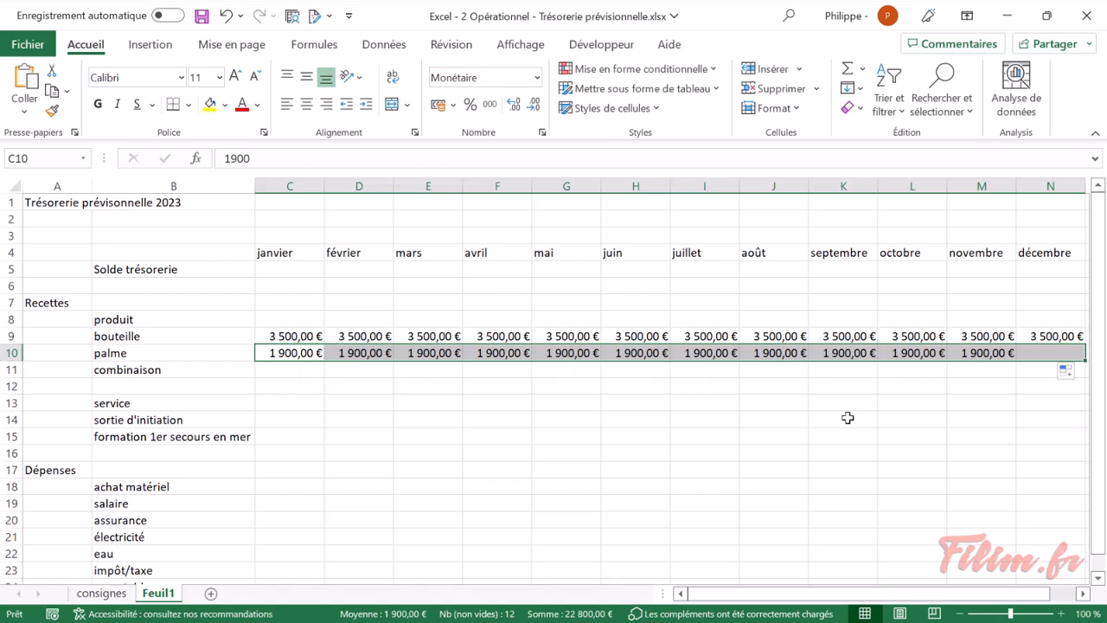
- Set the palme receipts to 4000 for juin in H10 and 7000 for juillet in I10
left_click(645, 354)
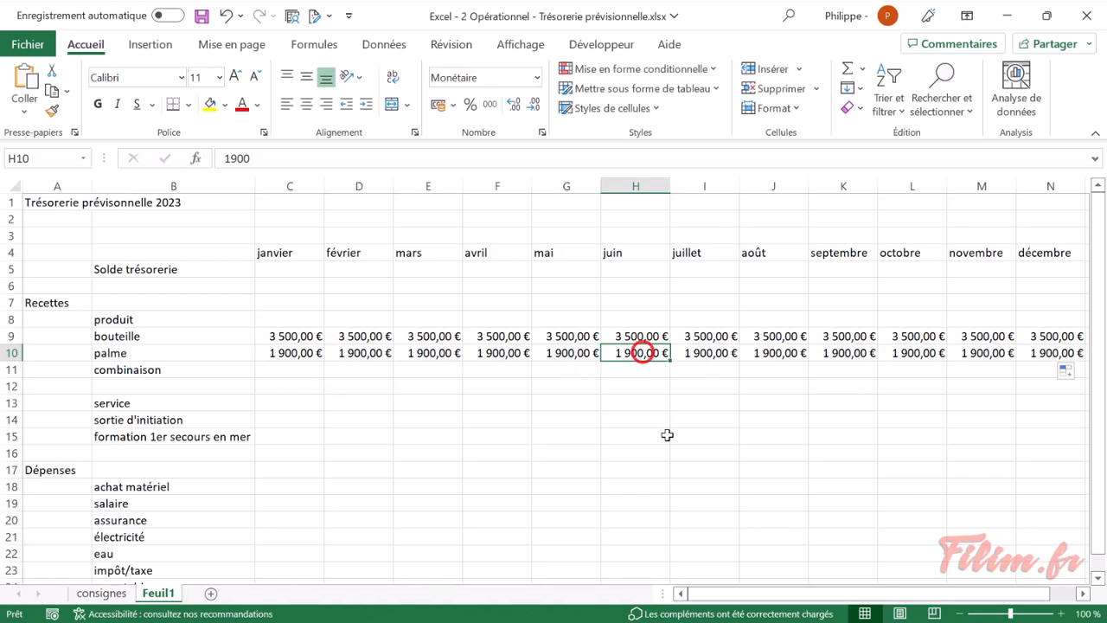
type("400")
key("Tab")
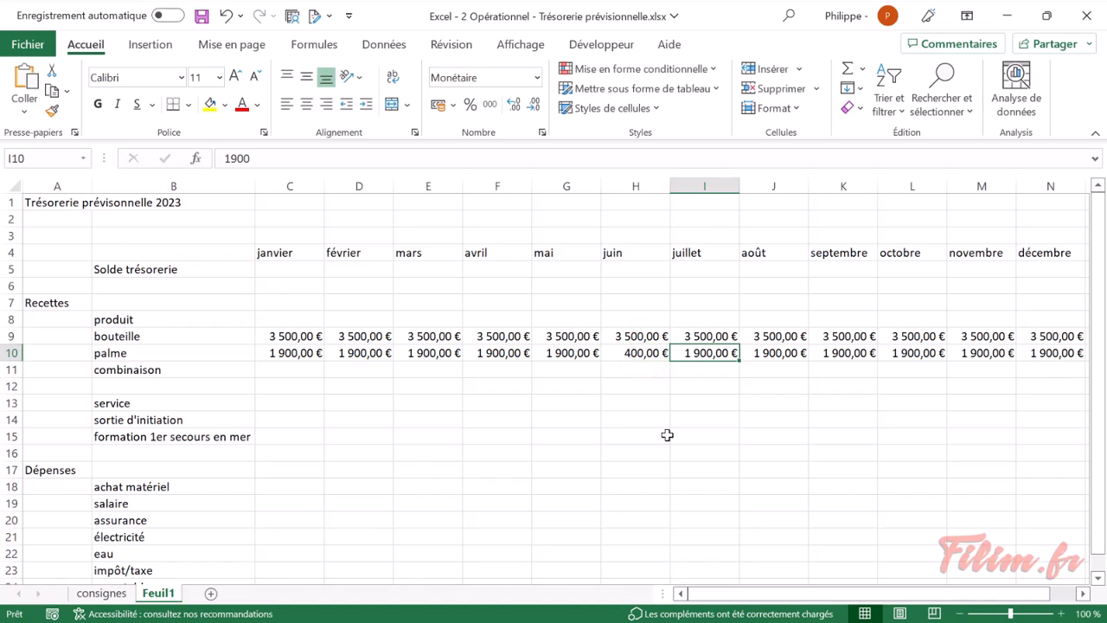
key("shift+Tab")
type("4000")
key("Tab")
type("7 000")
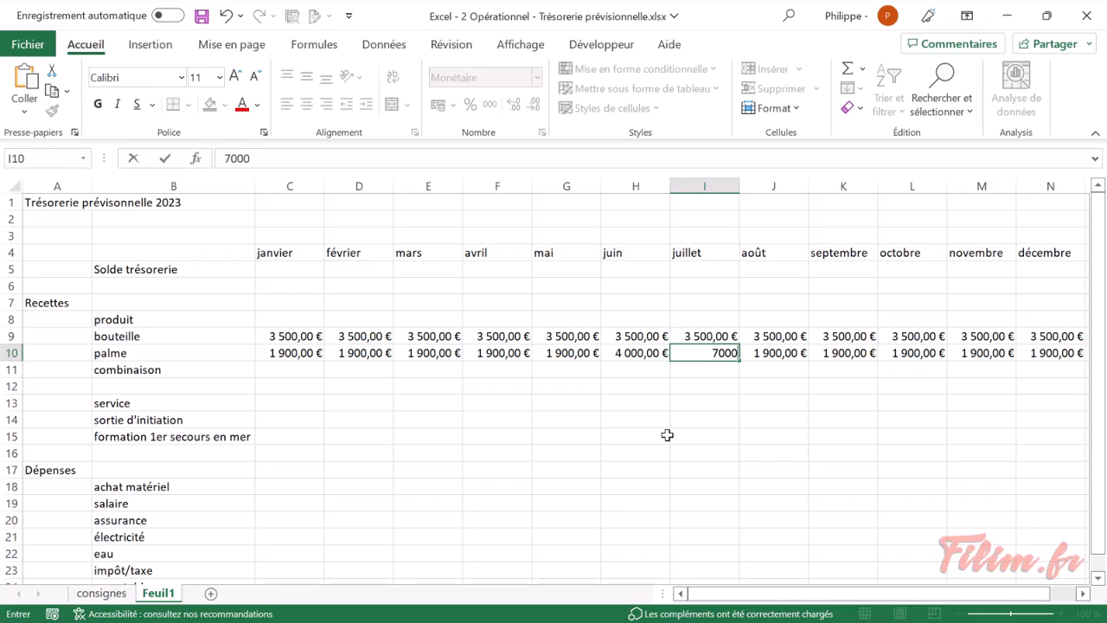
key("Return")
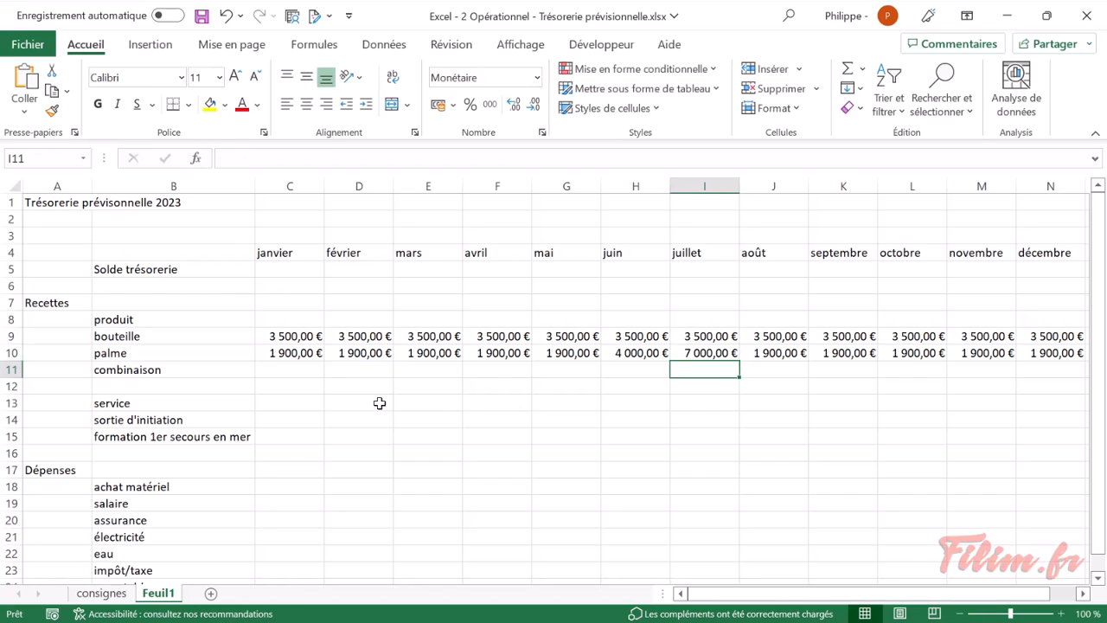
- Enter 7200 for combinaison in C11 and fill it across to décembre in N11
left_click(299, 355)
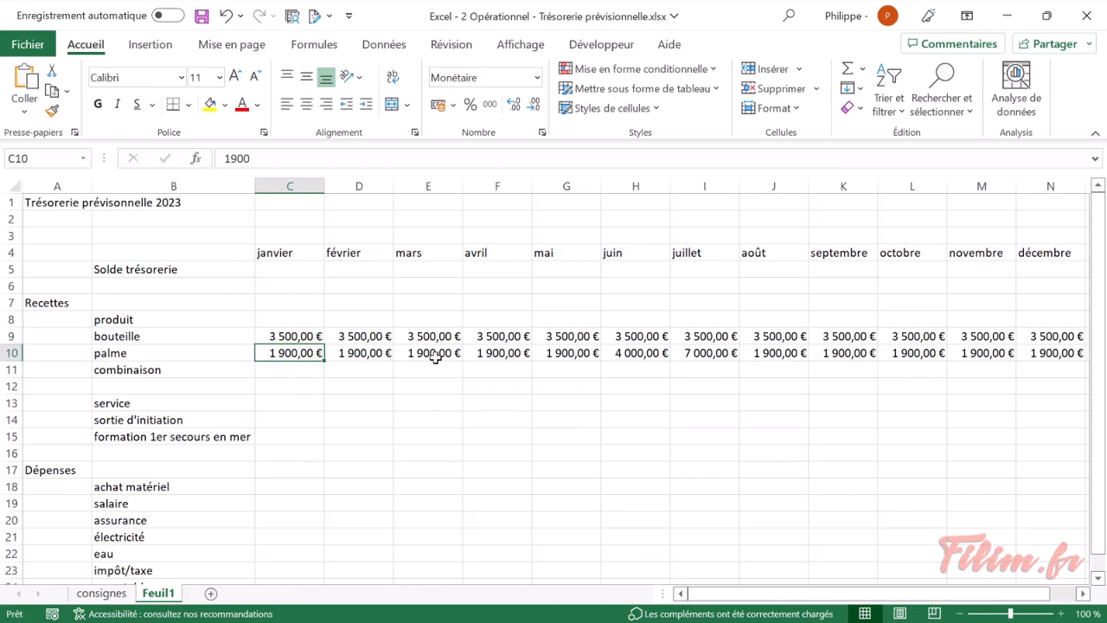
type("7200")
key("Escape")
key("Return")
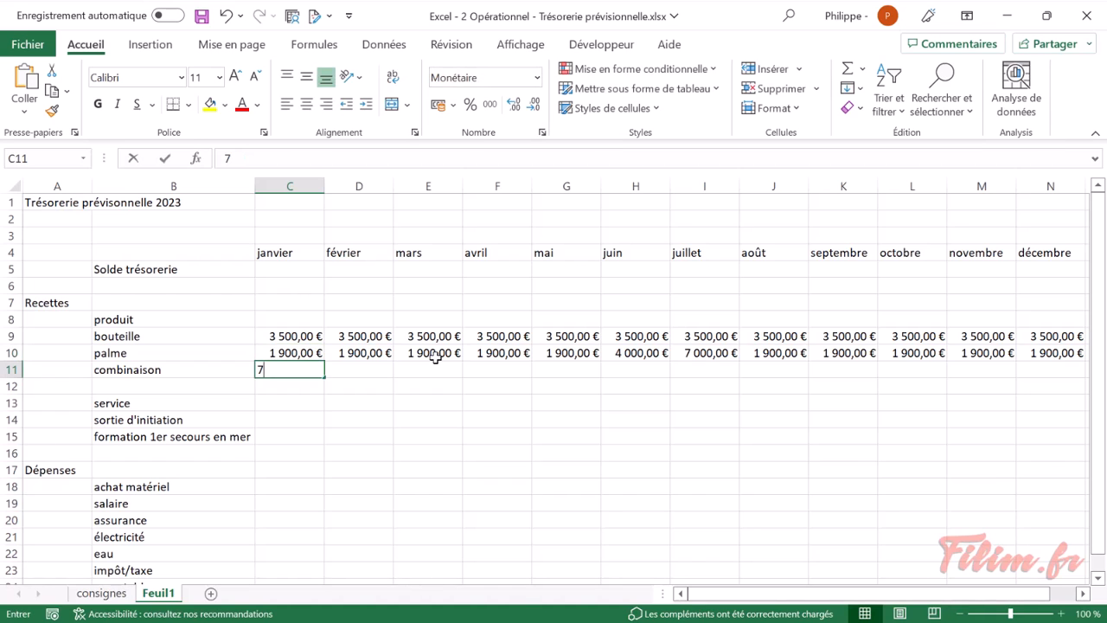
type("7200")
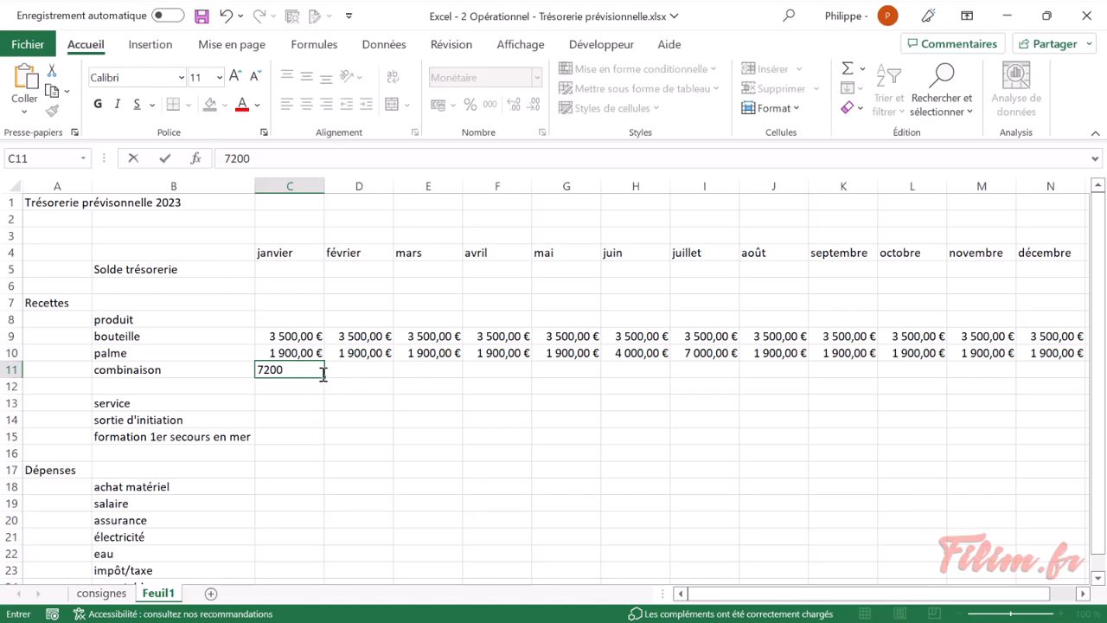
left_click_drag(326, 378, 1069, 374)
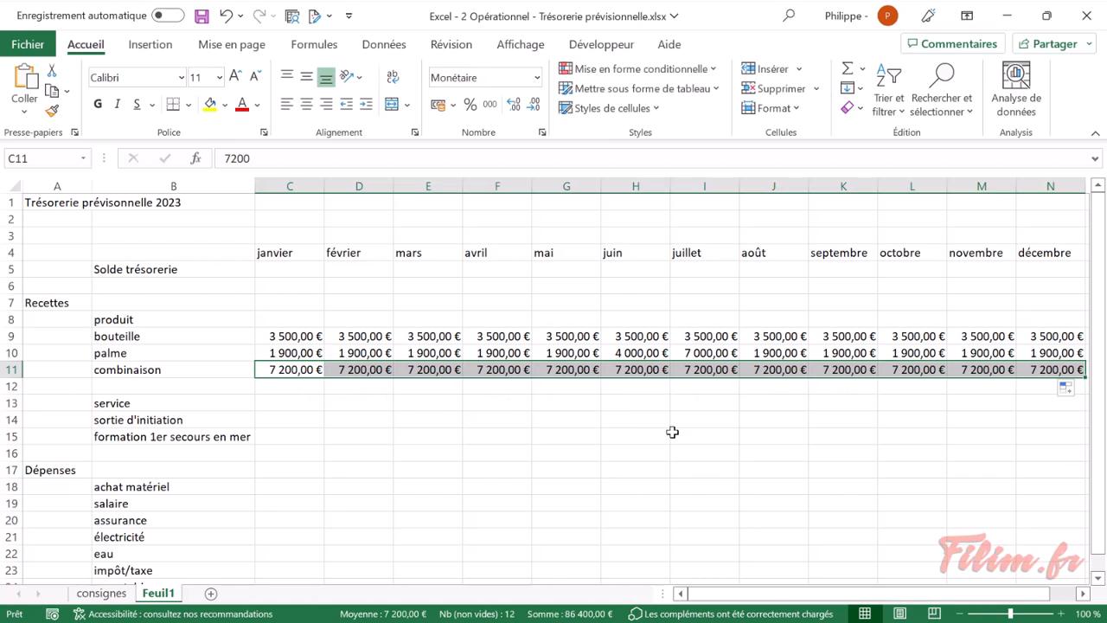
- Set the combinaison receipts to 10000 for juin, 14000 for juillet and 9800 for août in H11:J11
left_click(625, 370)
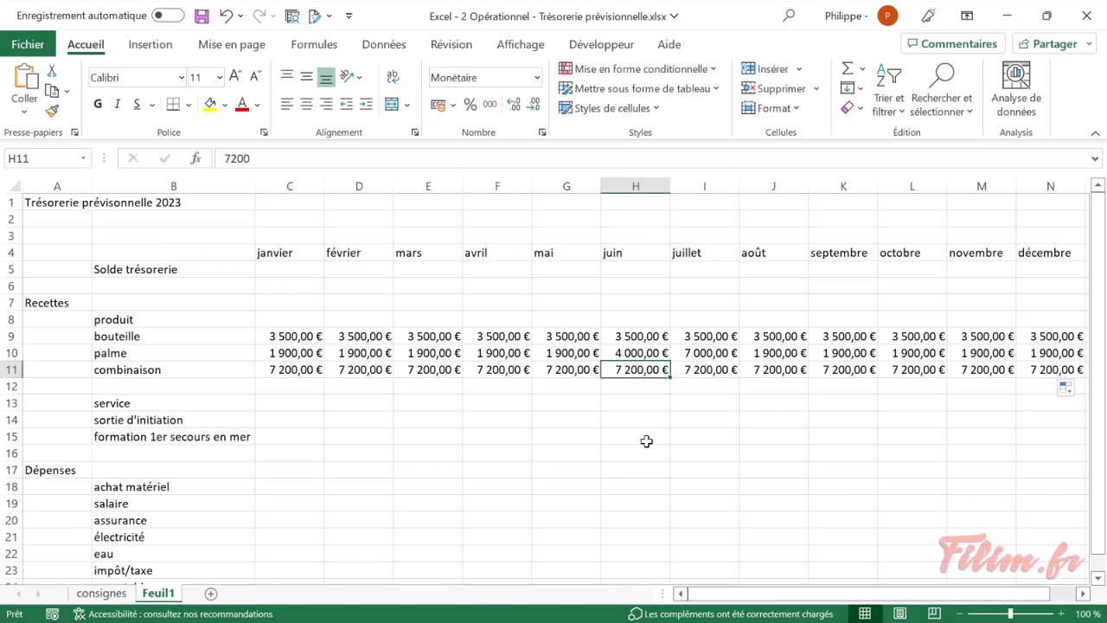
type("10 000")
key("Tab")
type("14 000")
key("Tab")
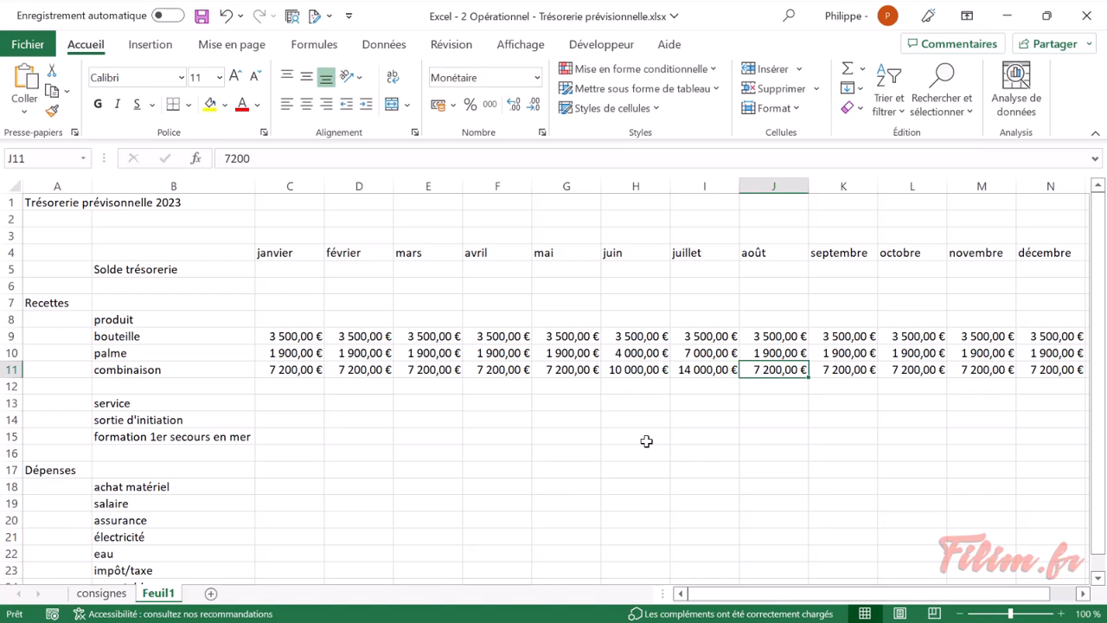
key("F2")
key("BackSpace")
key("BackSpace")
key("BackSpace")
key("BackSpace")
type("9800")
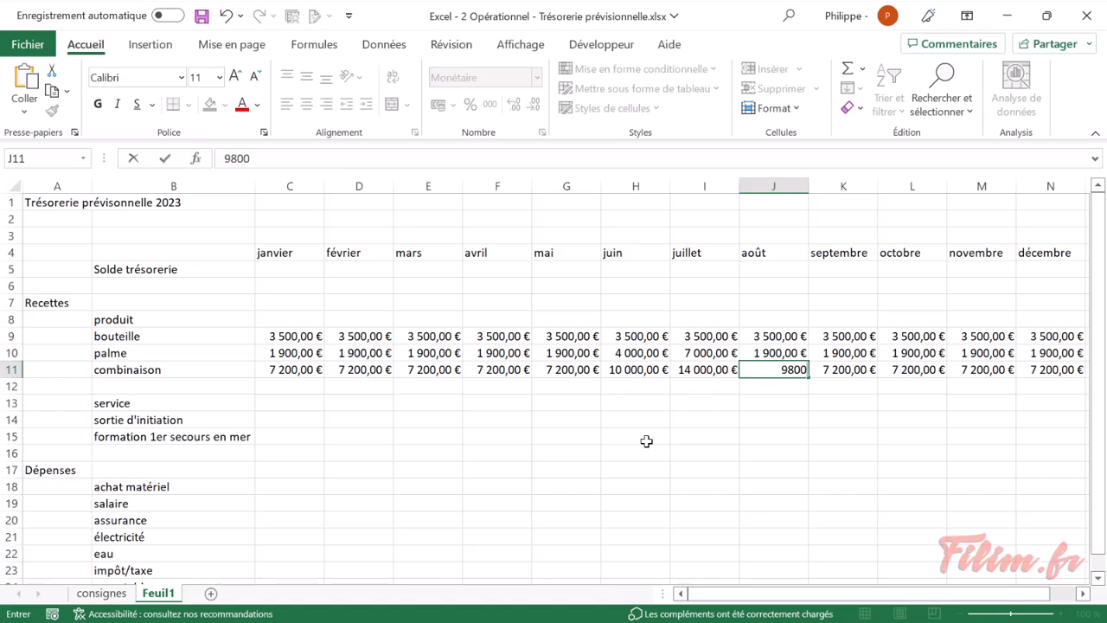
key("Return")
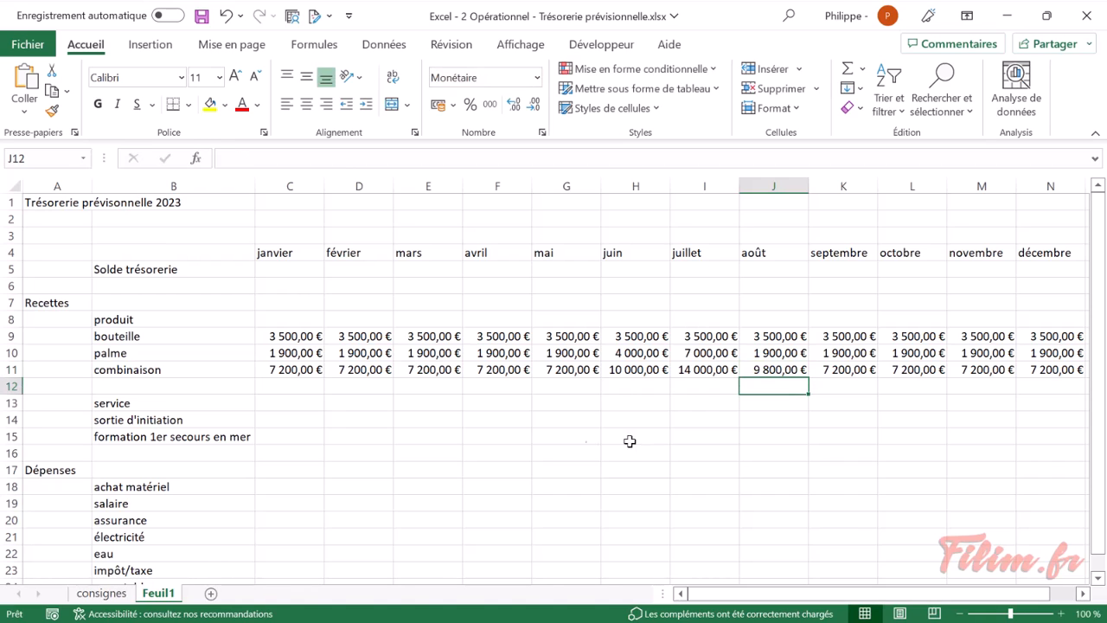
- Enter 700 for sortie d'initiation in C14 and 900 for formation 1er secours en mer in C15, and fill both across to column N
left_click(274, 418)
left_click_drag(304, 416, 305, 432)
left_click(303, 418)
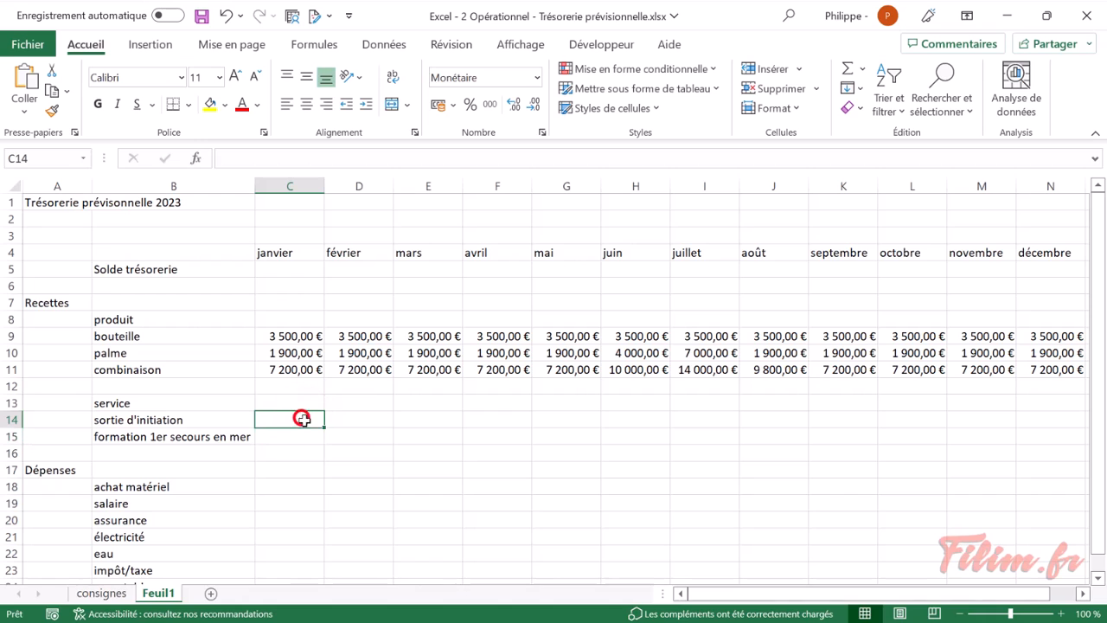
type("700")
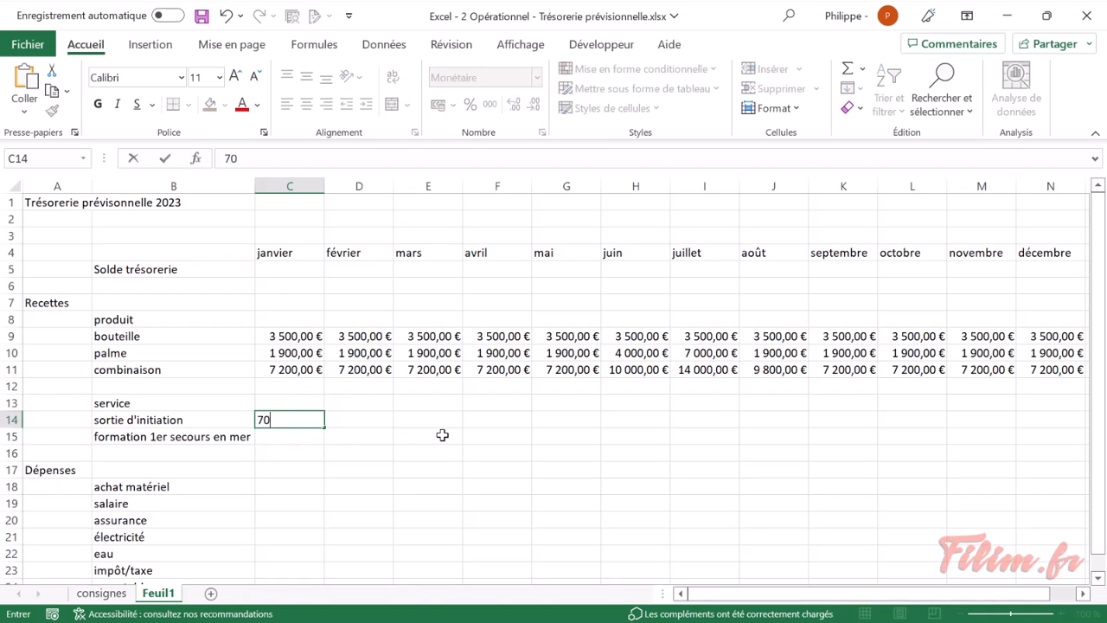
key("Return")
type("900")
key("Return")
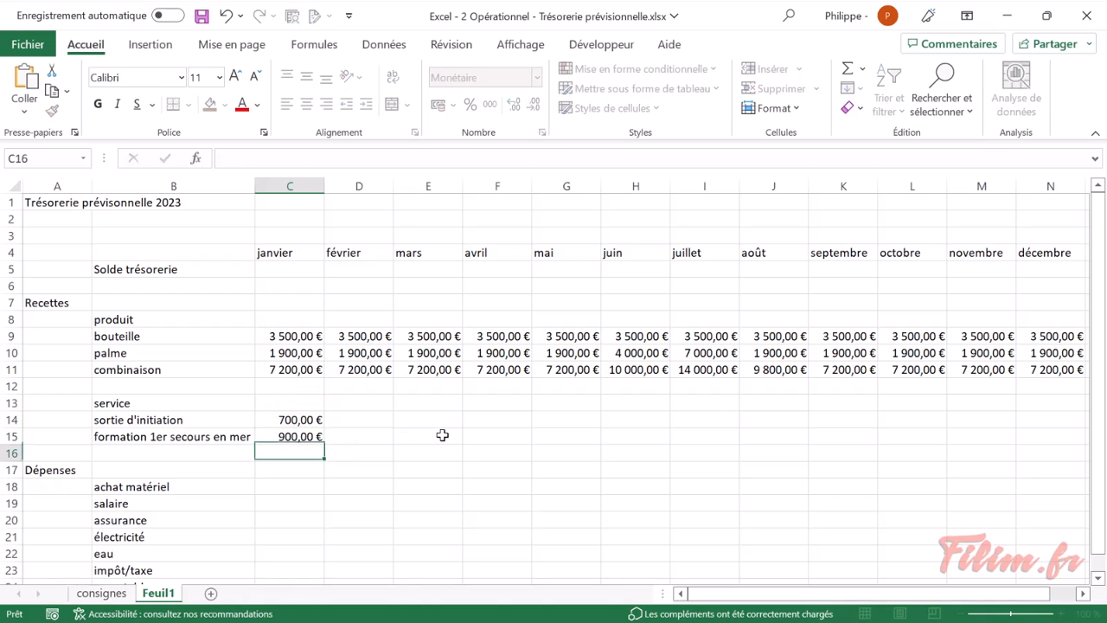
left_click_drag(291, 421, 1063, 452)
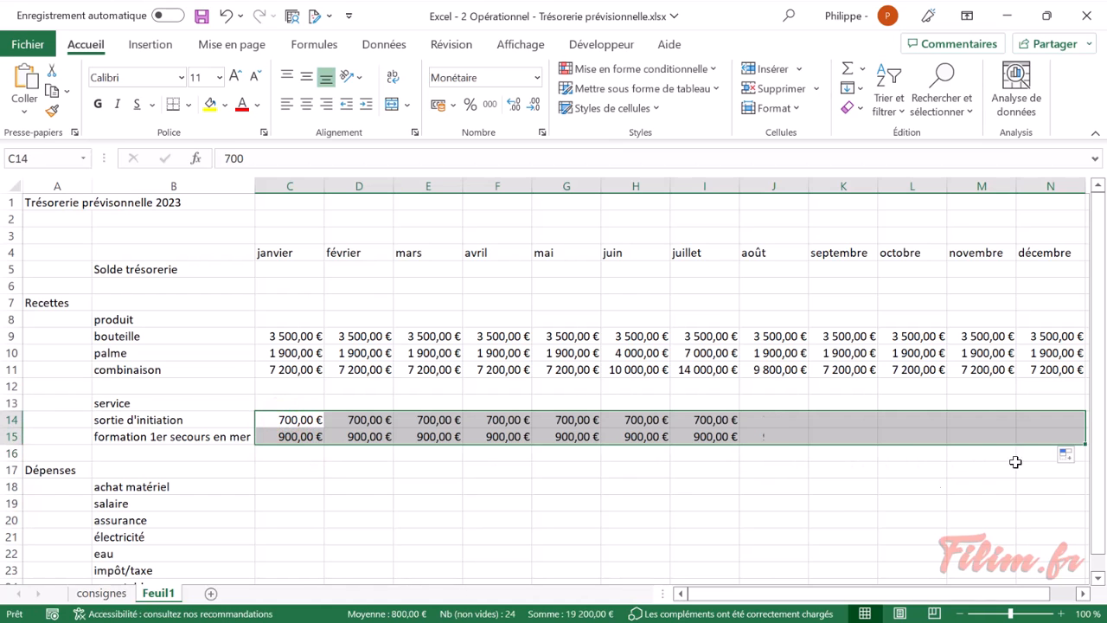
- Enter the janvier expenses in C18:C20: 5000 for achat matériel, 7000 for salaire and 390 for assurance
scroll(308, 486, "down", 2)
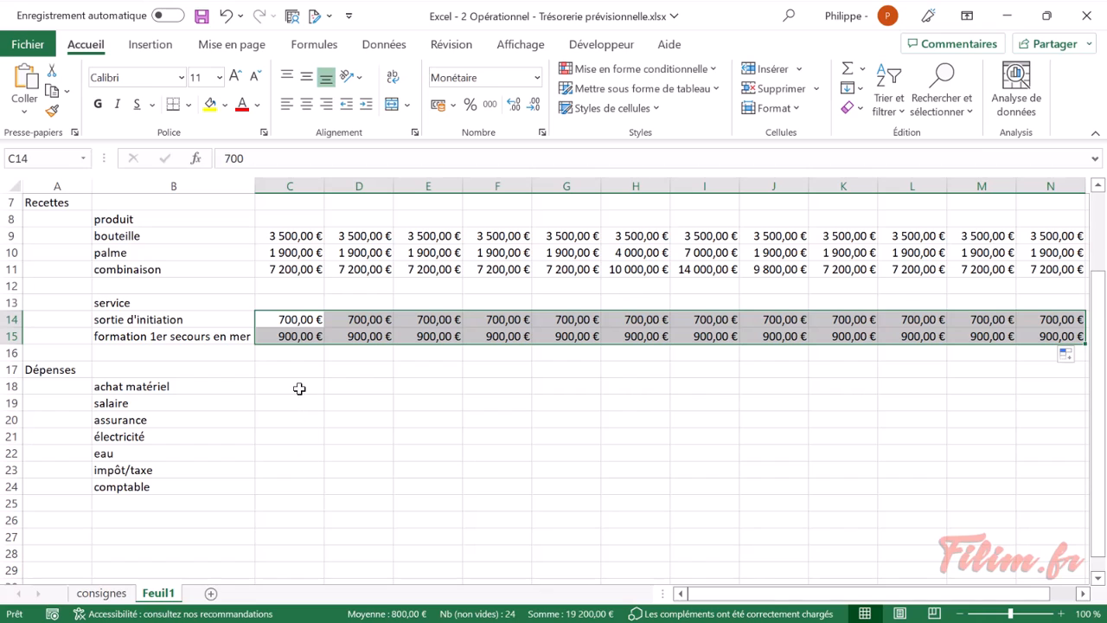
left_click_drag(300, 385, 296, 485)
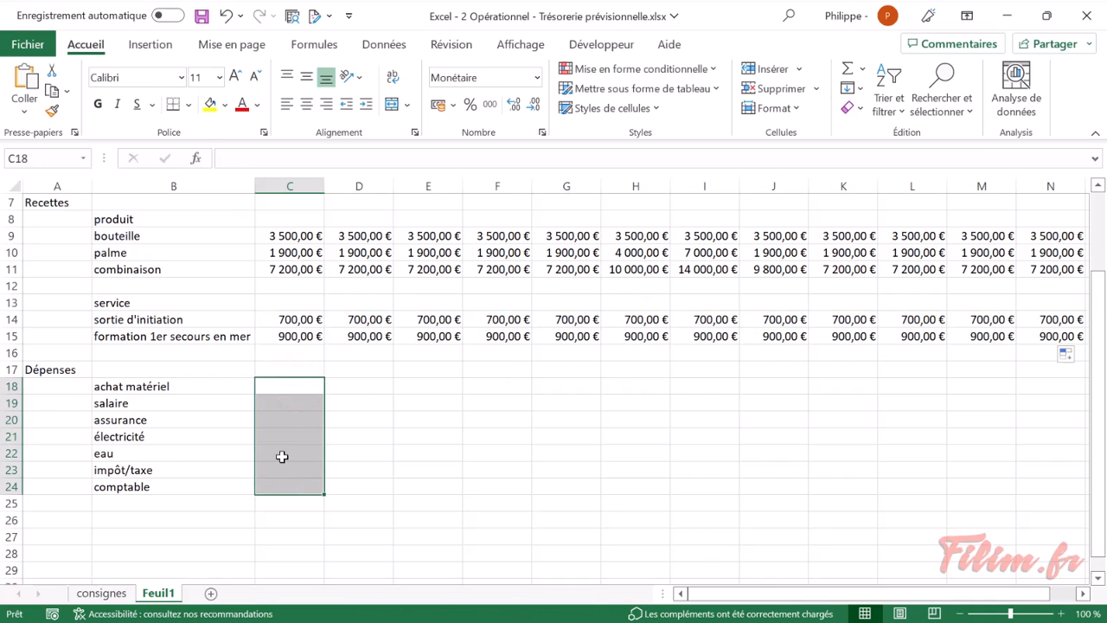
left_click(294, 388)
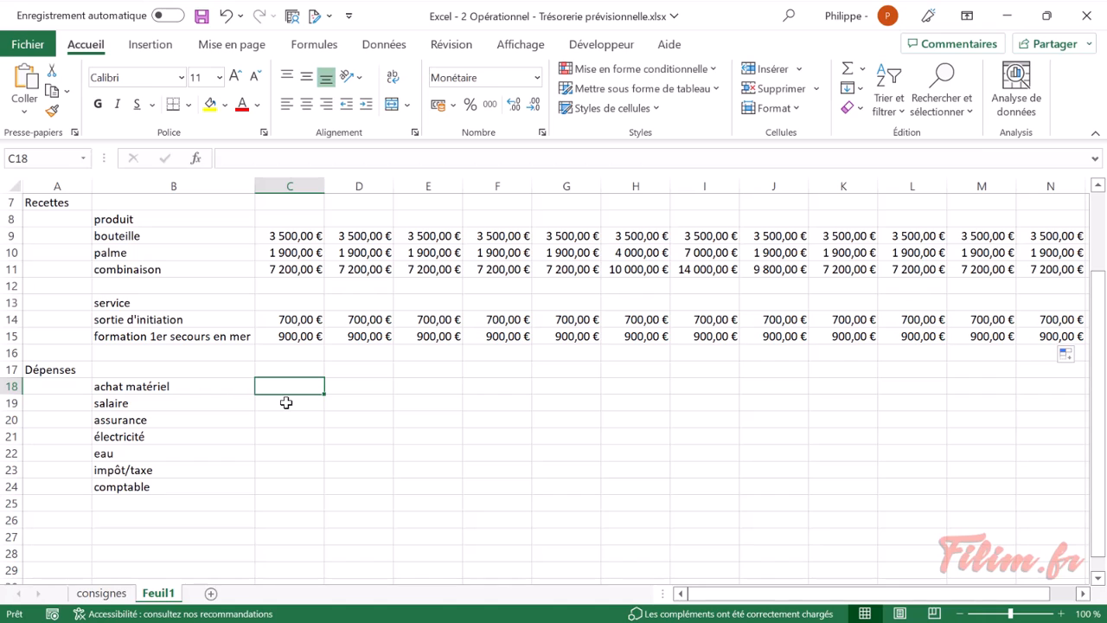
type("5000")
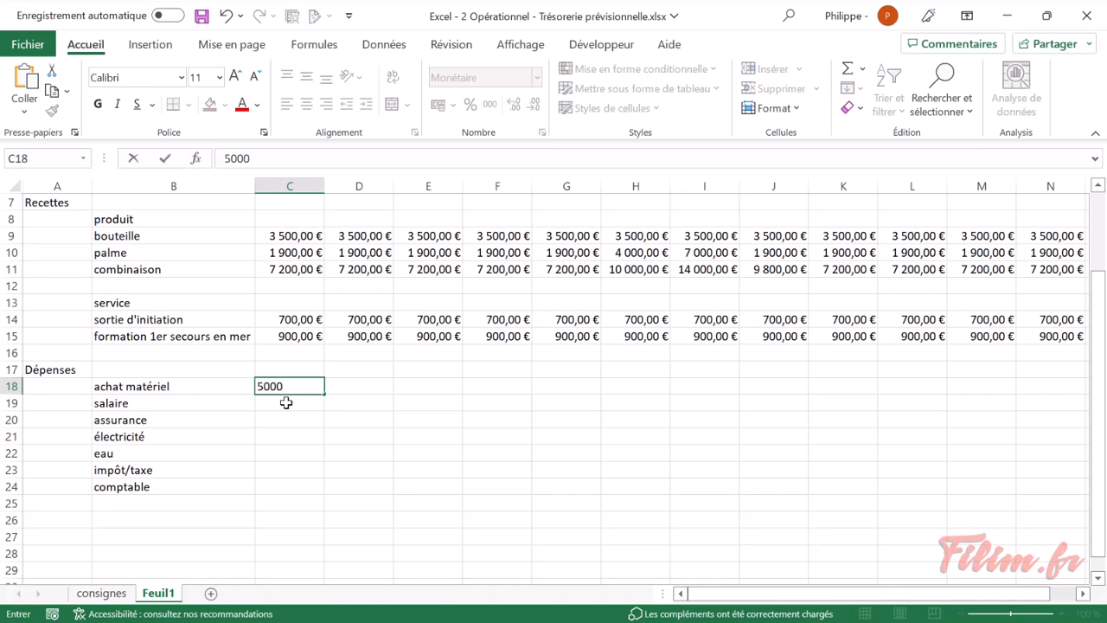
key("Return")
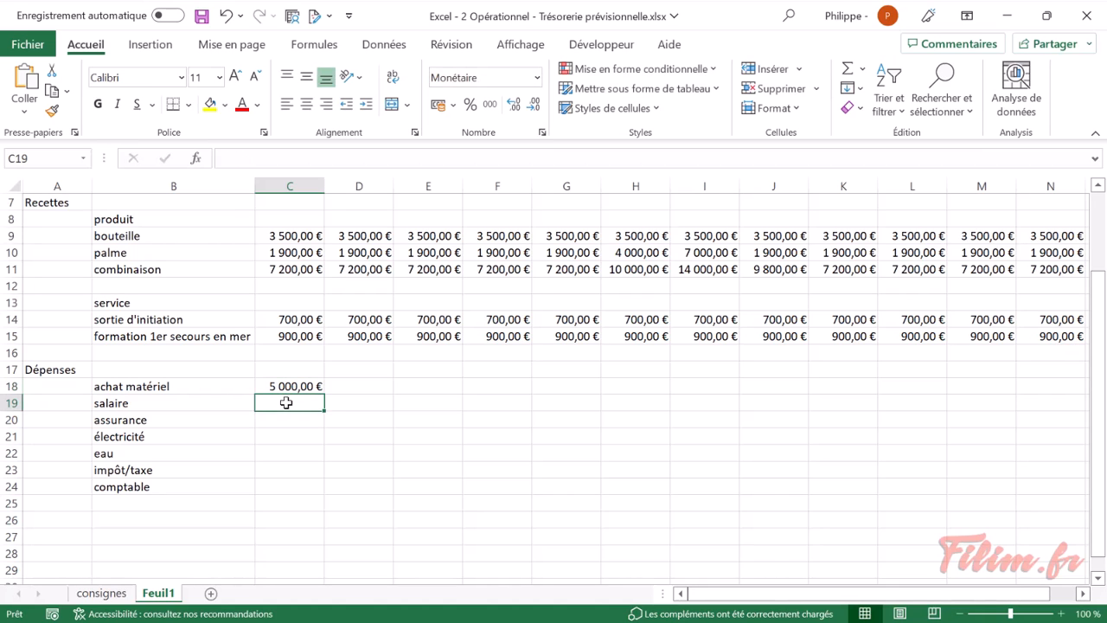
type("7000")
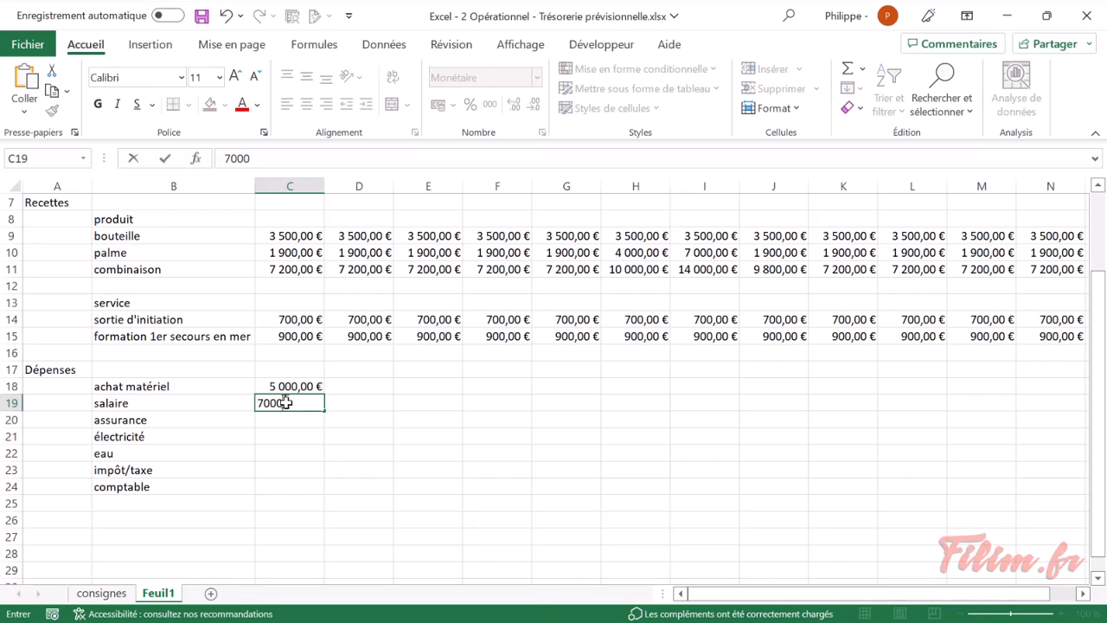
key("Return")
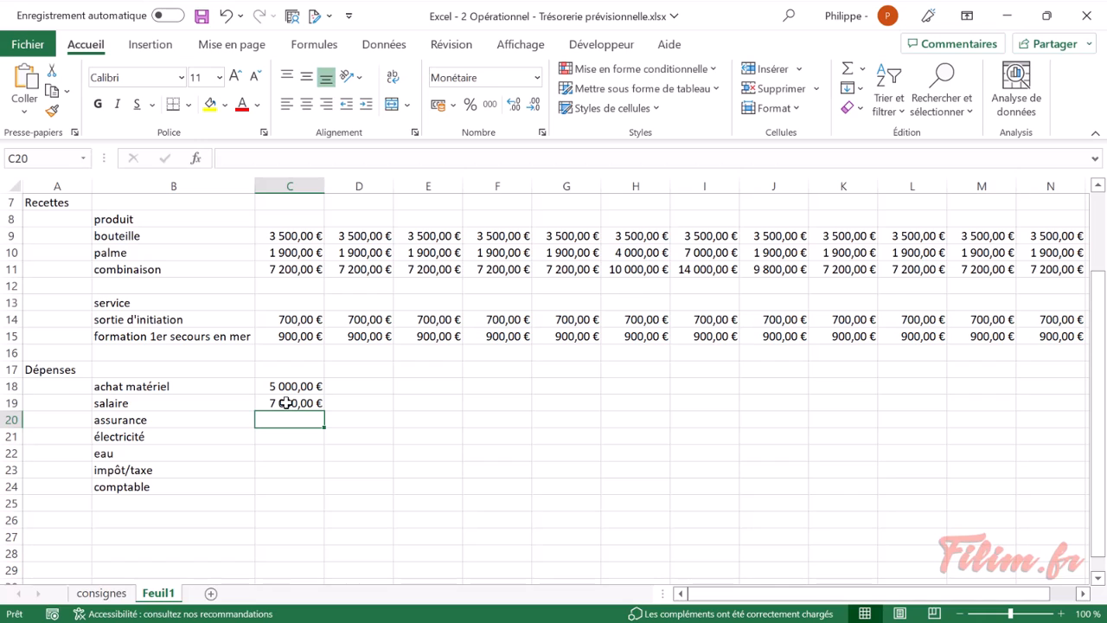
type("390,00 €")
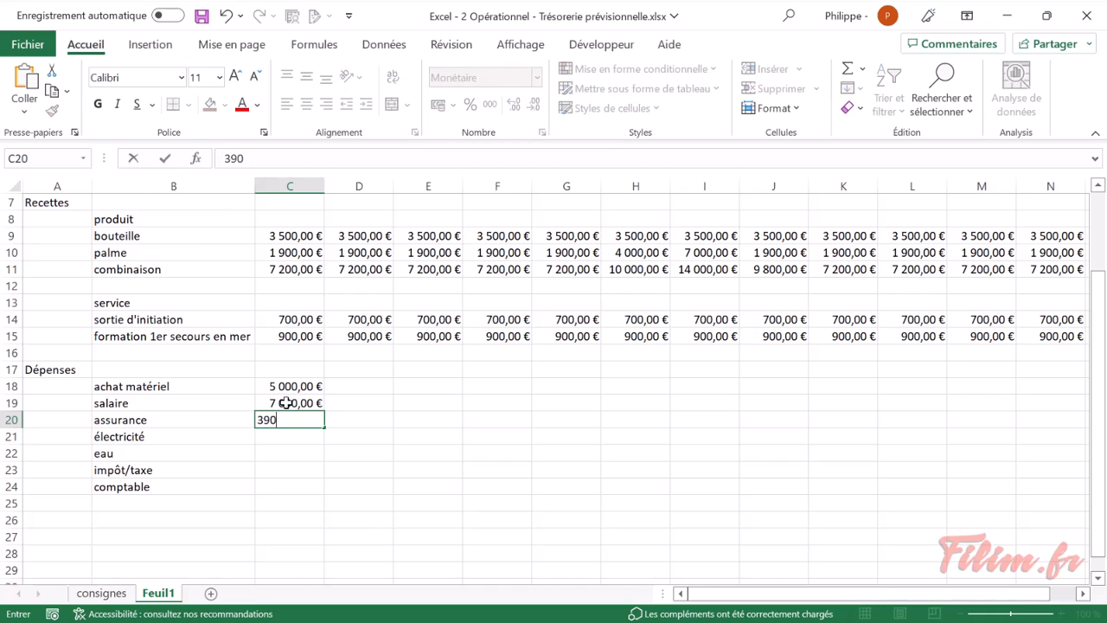
key("Return")
- Enter the janvier expenses in C21:C24: 180 for électricité, 240 for eau, 1700 for impôt/taxe and 240 for comptable
type("180")
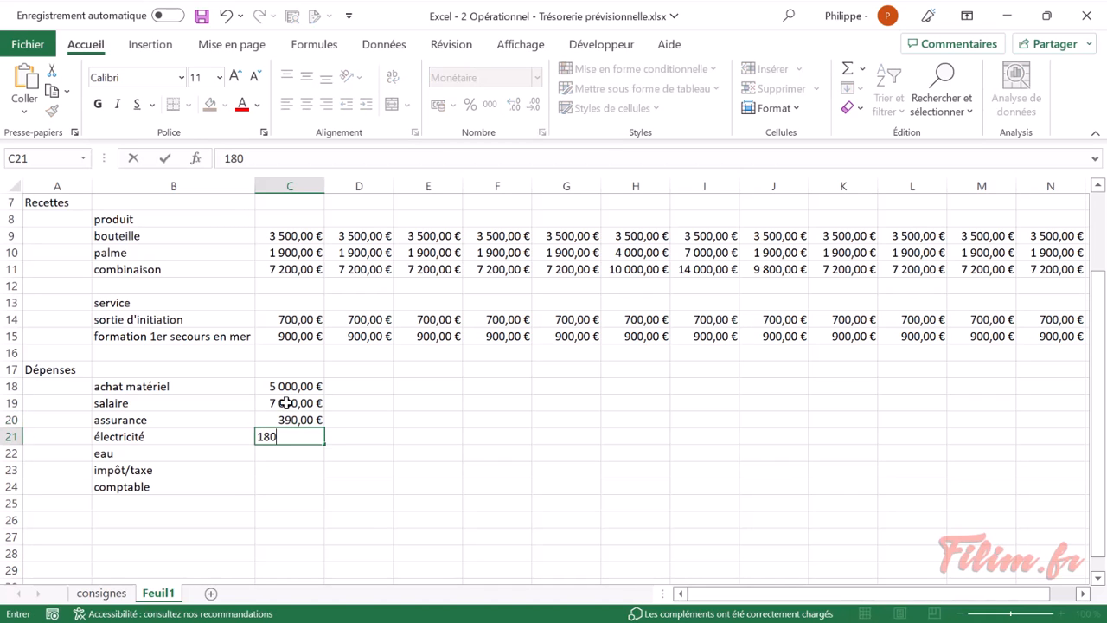
key("Return")
type("24")
key("Return")
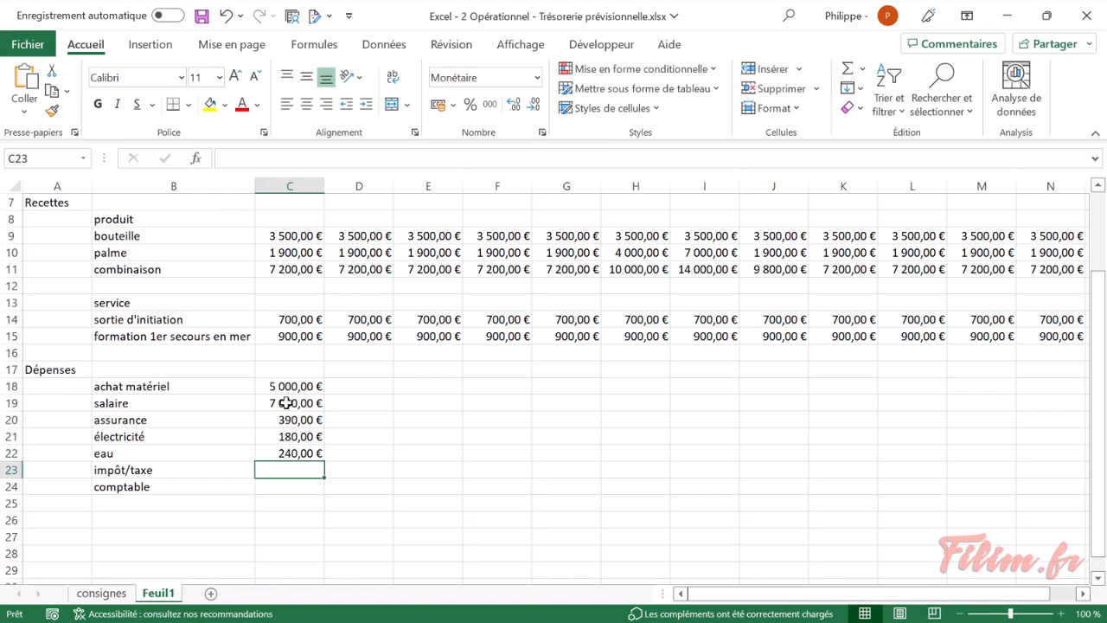
type("1700")
key("Return")
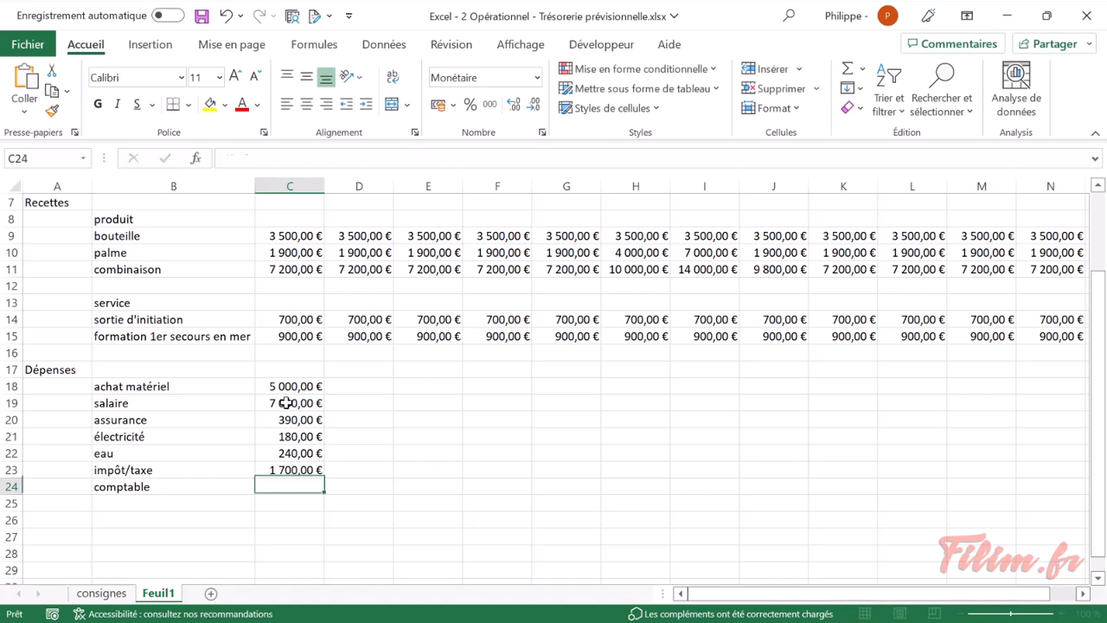
type("240")
key("Return")
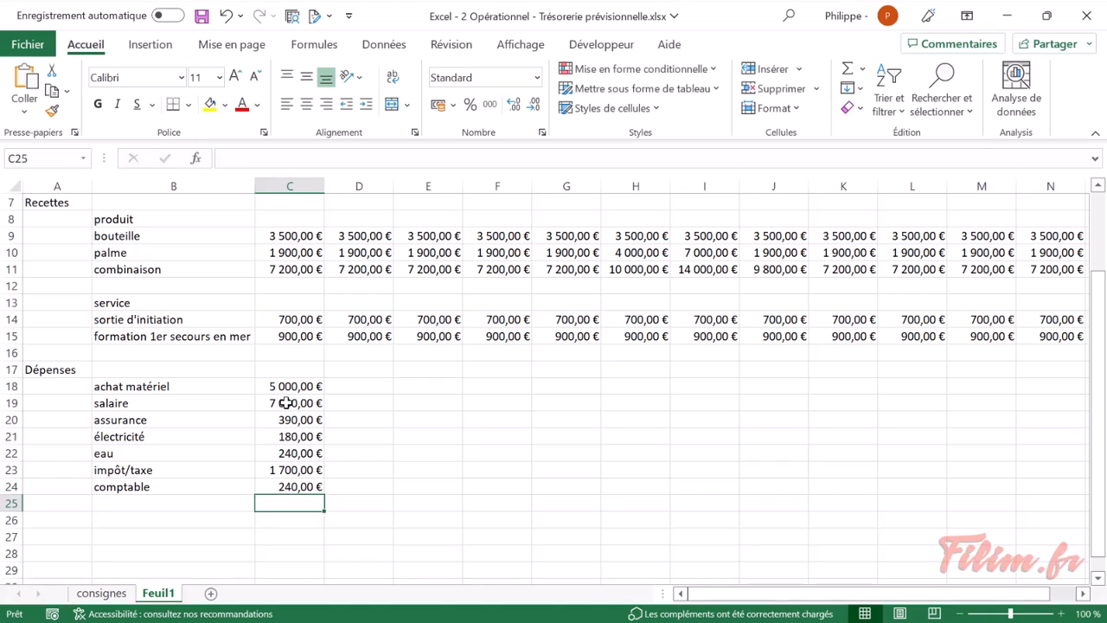
- Fill the janvier expenses in C18:C24 across all months to décembre in column N
left_click_drag(299, 387, 853, 489)
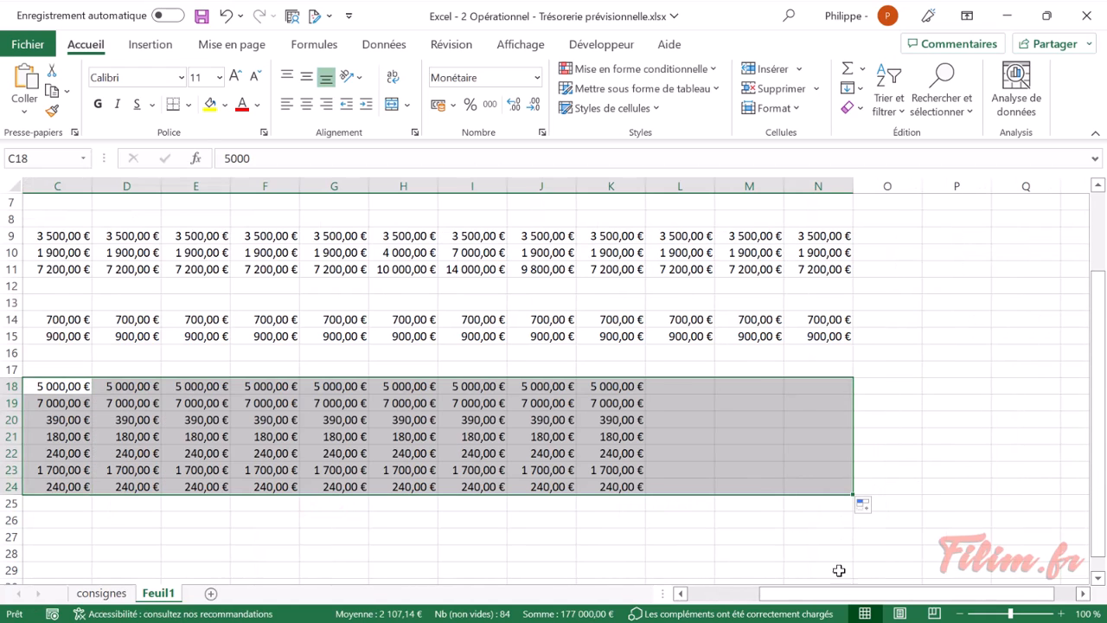
left_click_drag(816, 593, 746, 593)
left_click(563, 470)
- In the achat matériel row, clear février and mars in D18:E18 and set avril in F18 to 42000
scroll(518, 533, "up", 1)
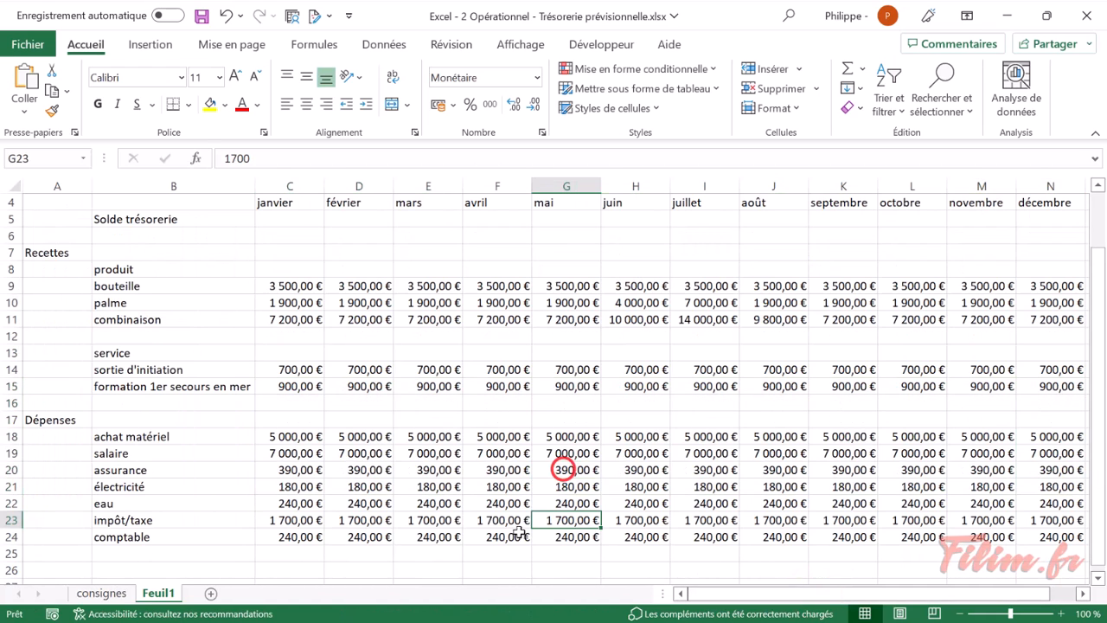
left_click(367, 437)
key("Delete")
key("Right")
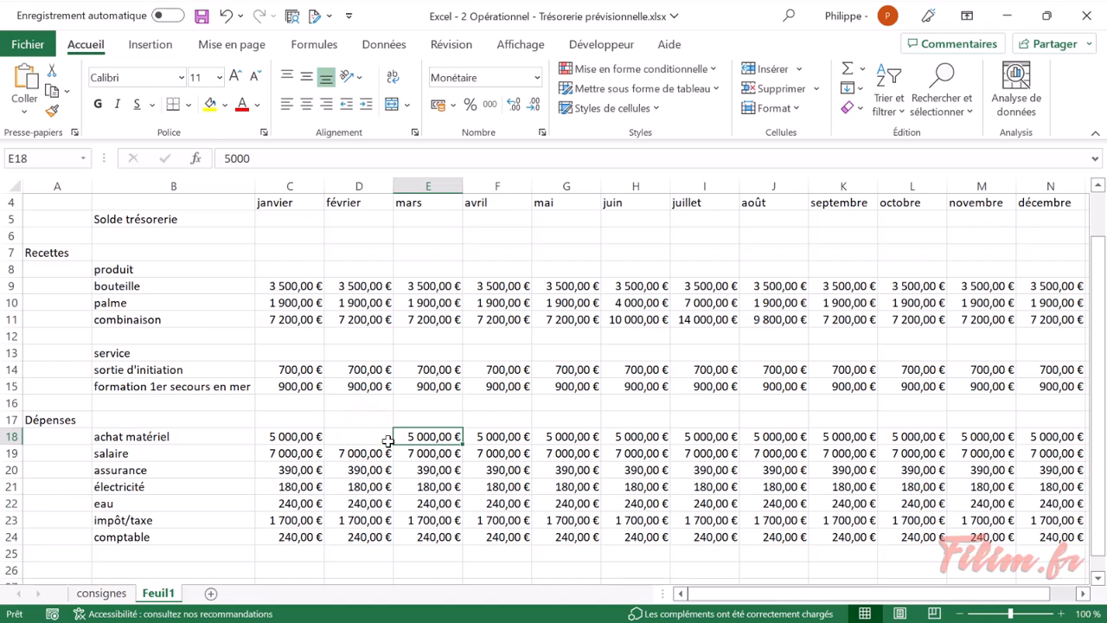
key("Delete")
key("Right")
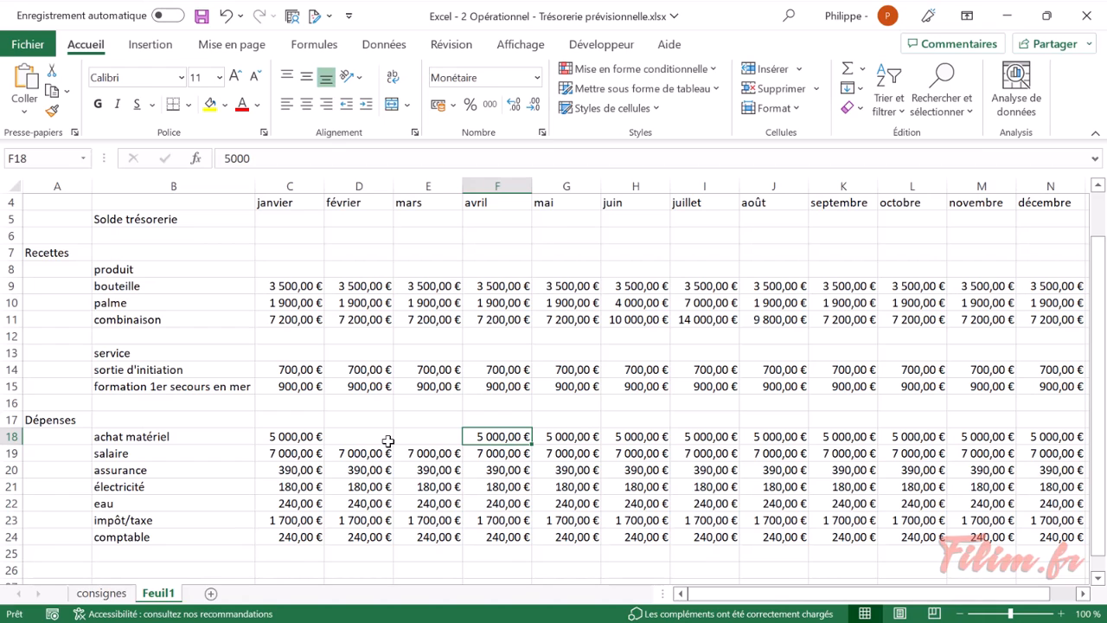
type("42000")
key("Right")
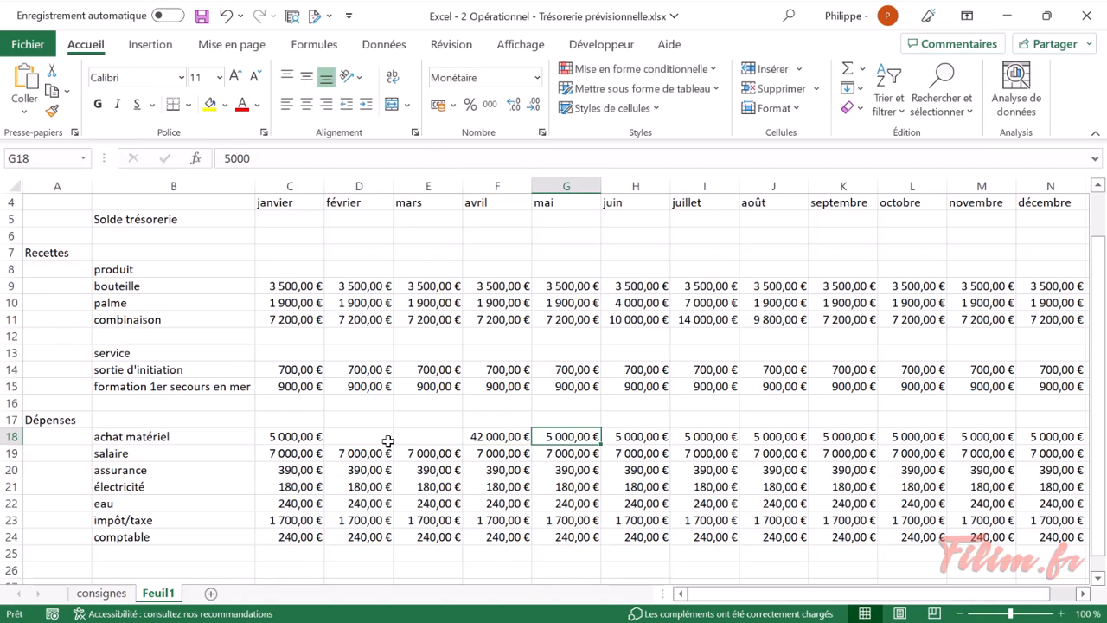
- In the achat matériel row, clear mai and juin in G18:H18 and set juillet in I18 to 18000
key("Delete")
key("Right")
key("Delete")
key("Right")
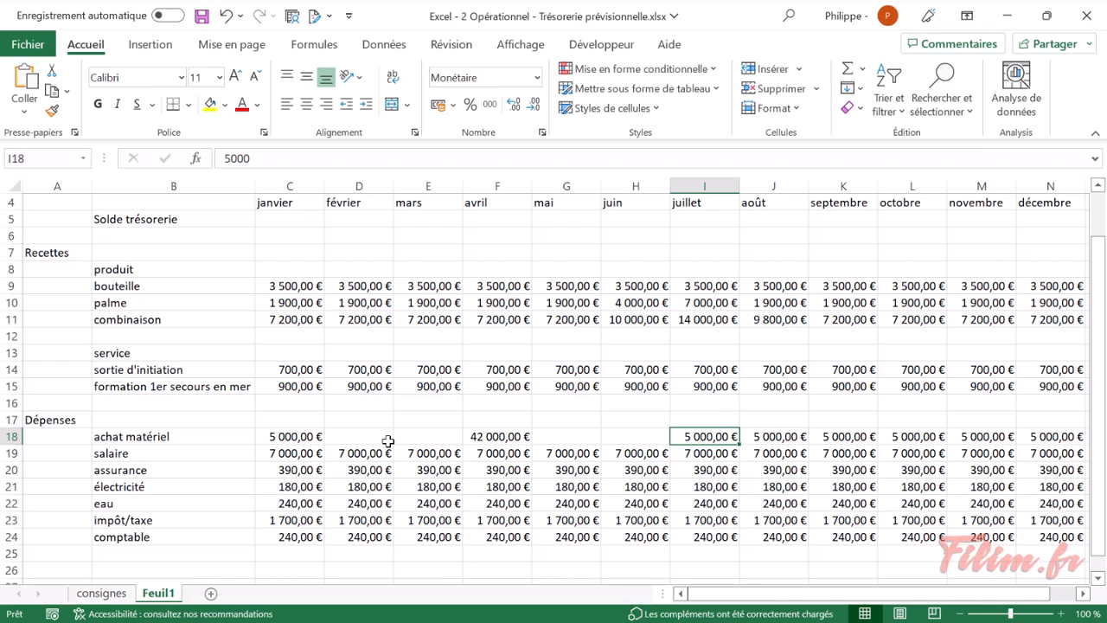
type("18000")
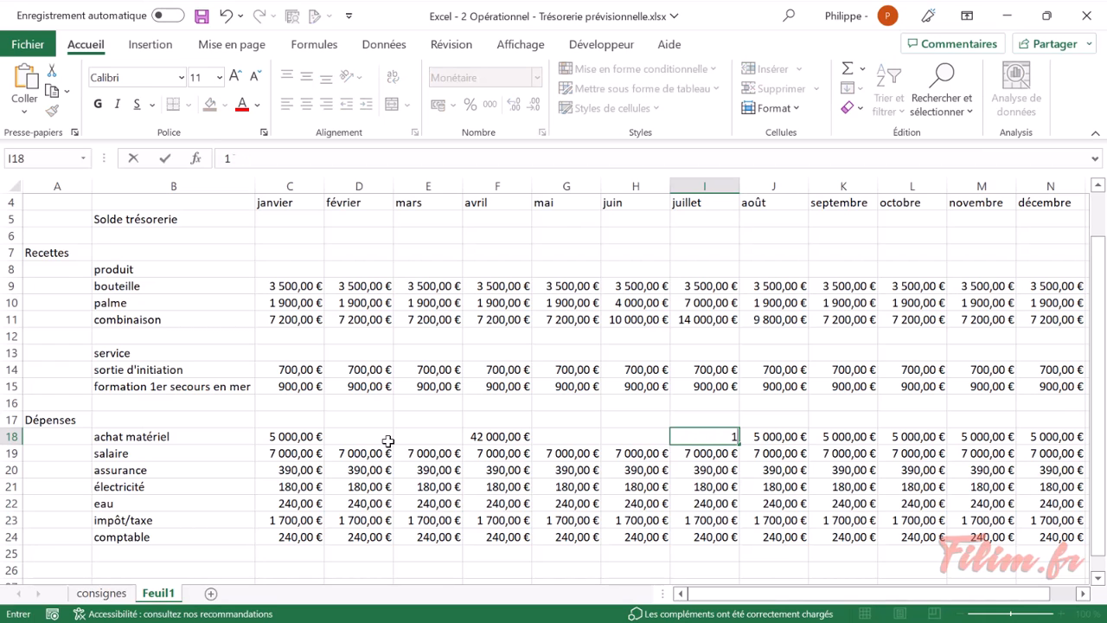
- Clear the achat matériel amounts for août, septembre and octobre in J18:L18
key("Right")
key("Delete")
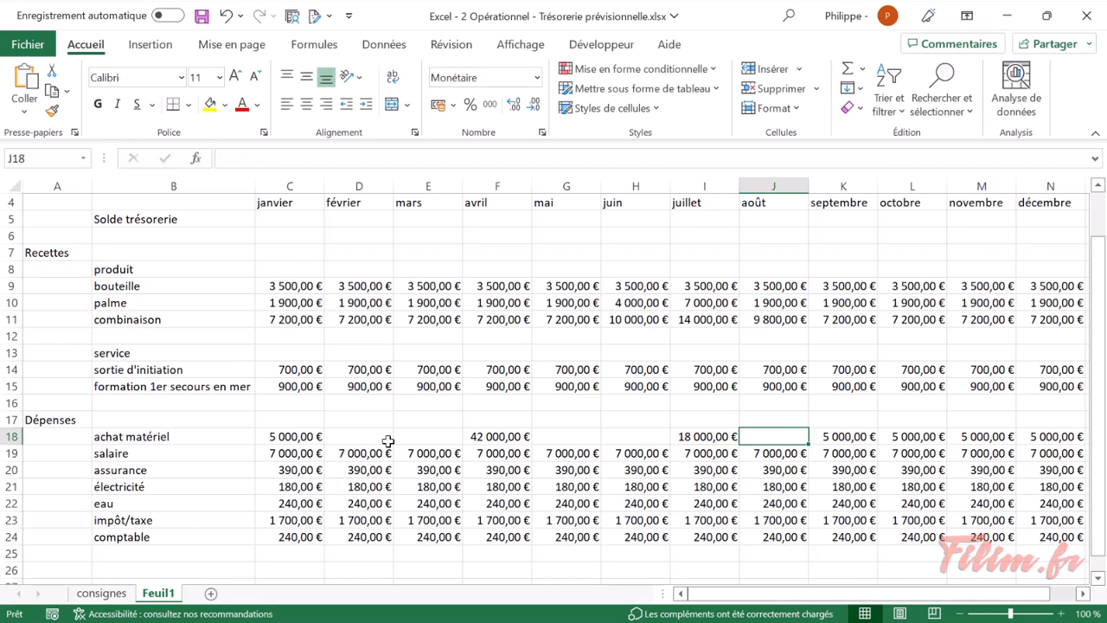
key("Right")
key("Delete")
key("Right")
key("Delete")
key("Right")
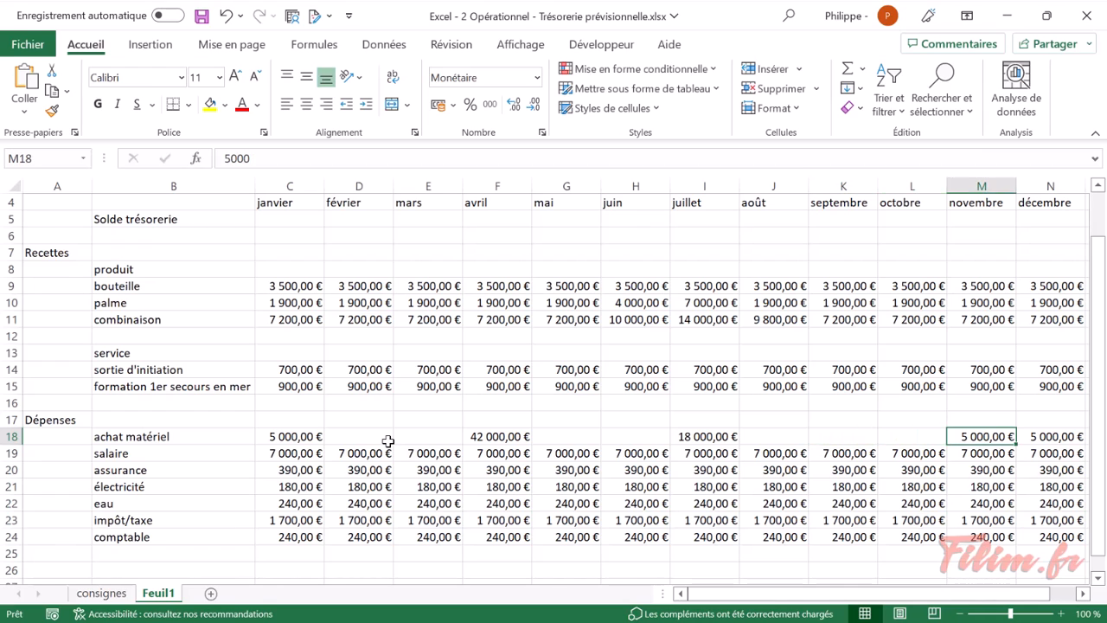
key("Right")
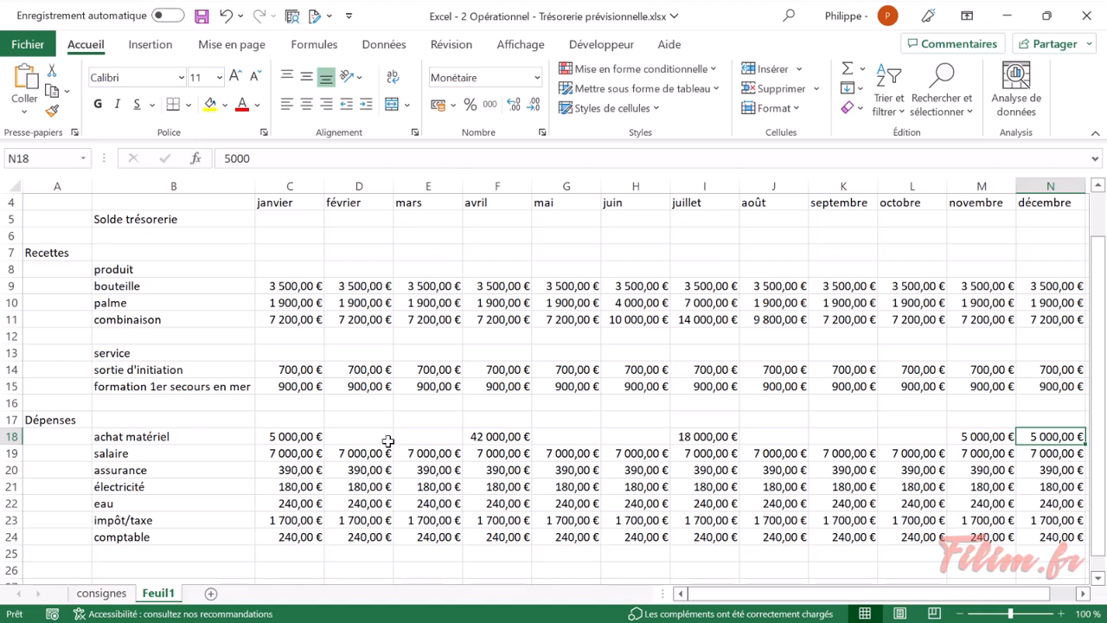
- Total the janvier service receipts in C13 by summing C14:C15
left_click(468, 349)
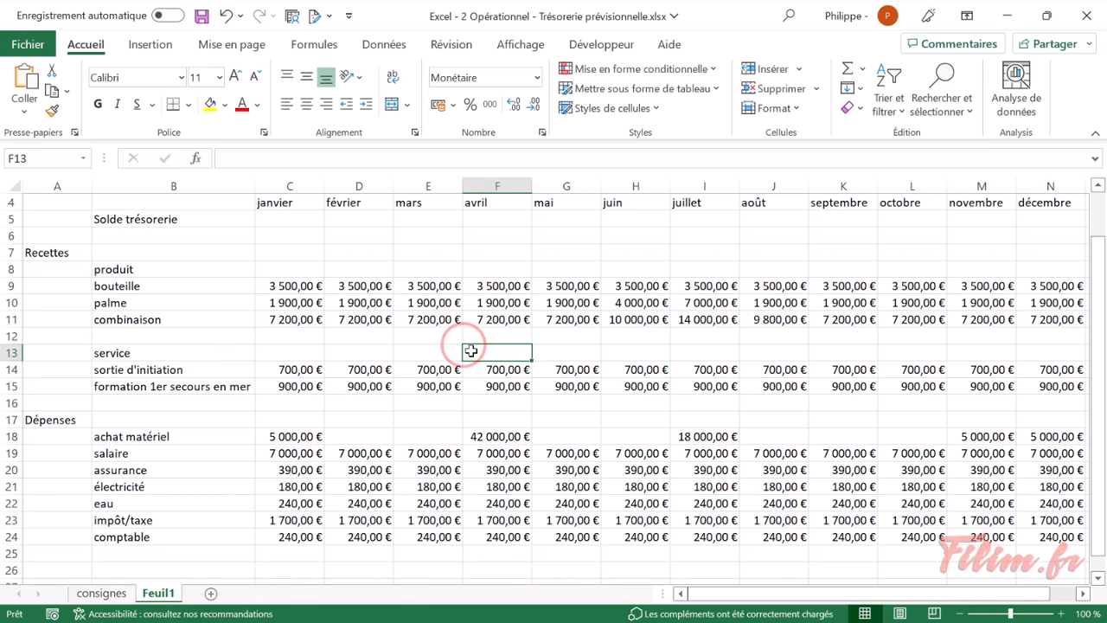
scroll(455, 402, "up", 1)
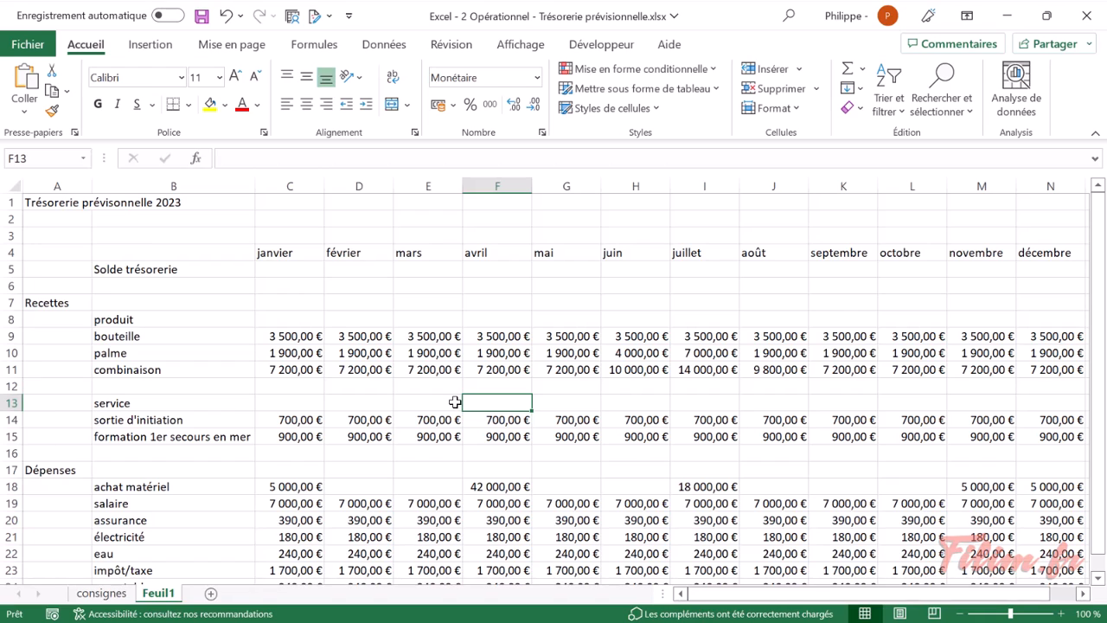
left_click(309, 403)
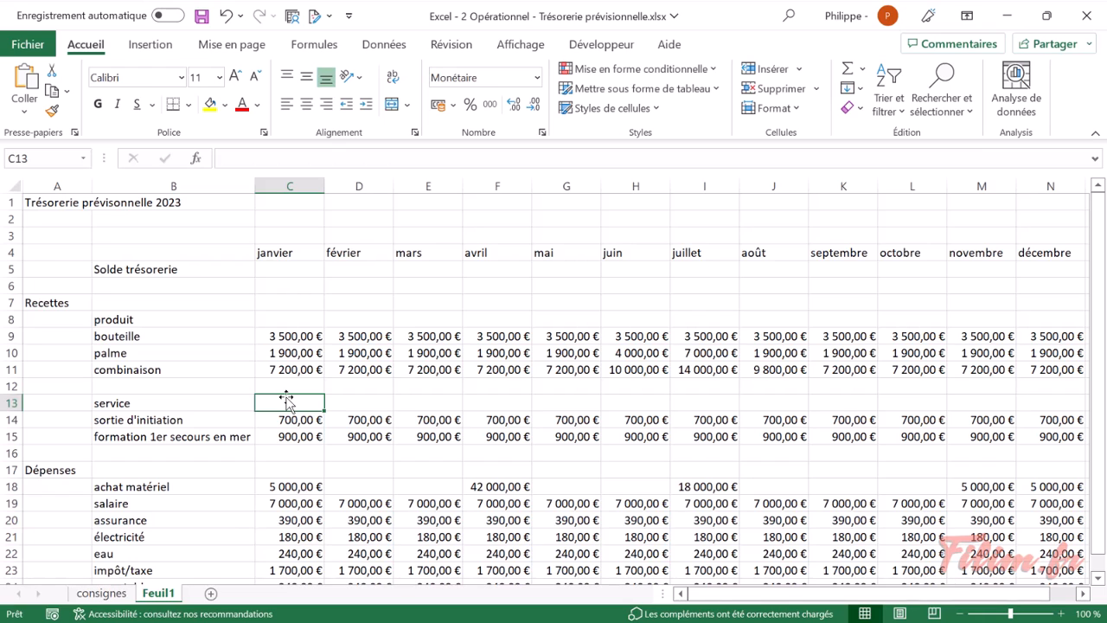
key("alt+equal")
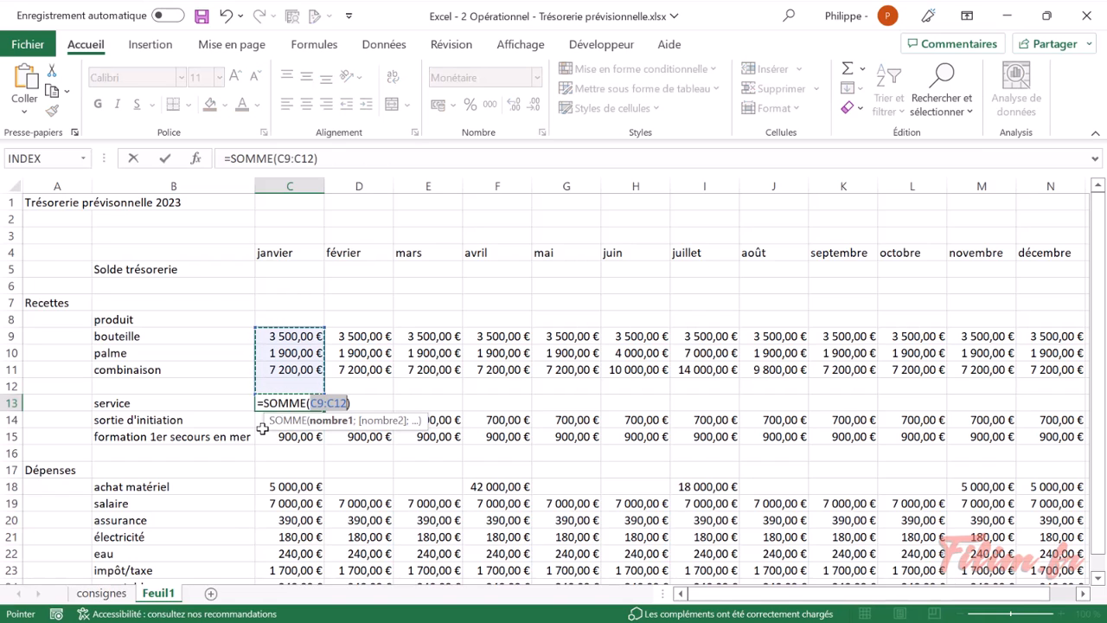
left_click(261, 435)
left_click_drag(262, 422, 262, 433)
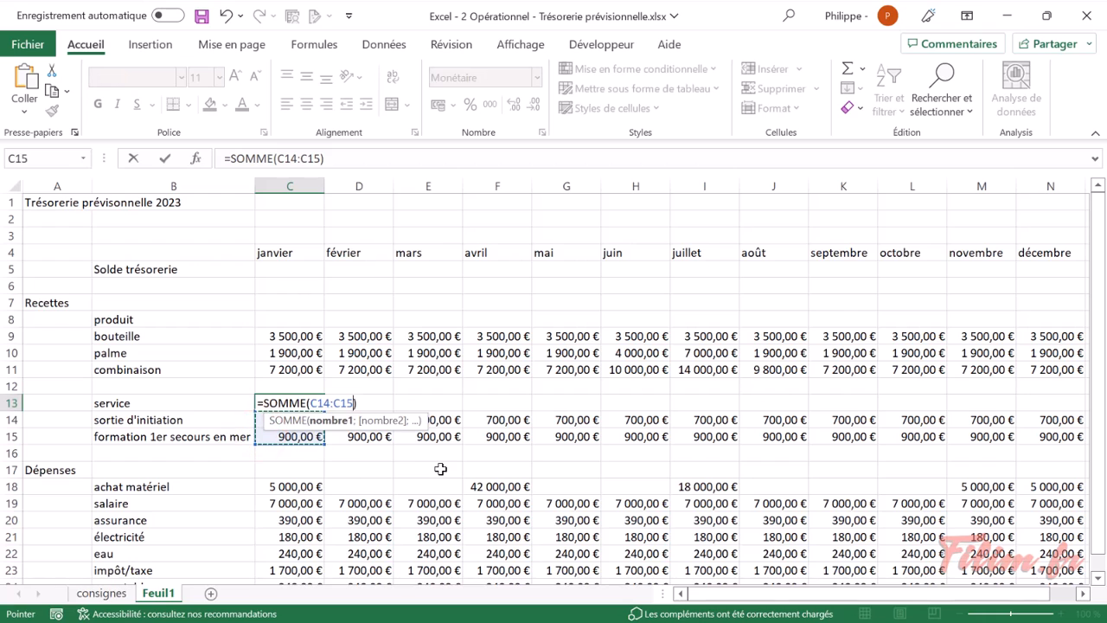
key("Return")
- Shade the service label and janvier total in B13:C13 with the lightest green theme colour
scroll(440, 468, "up", 2, "ctrl")
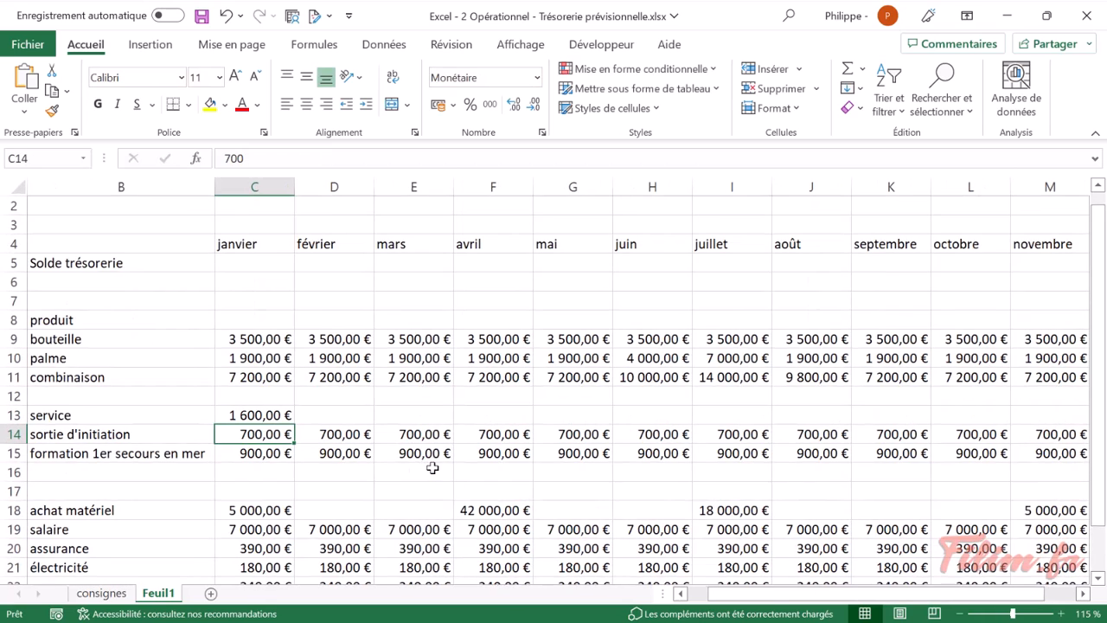
left_click(781, 593)
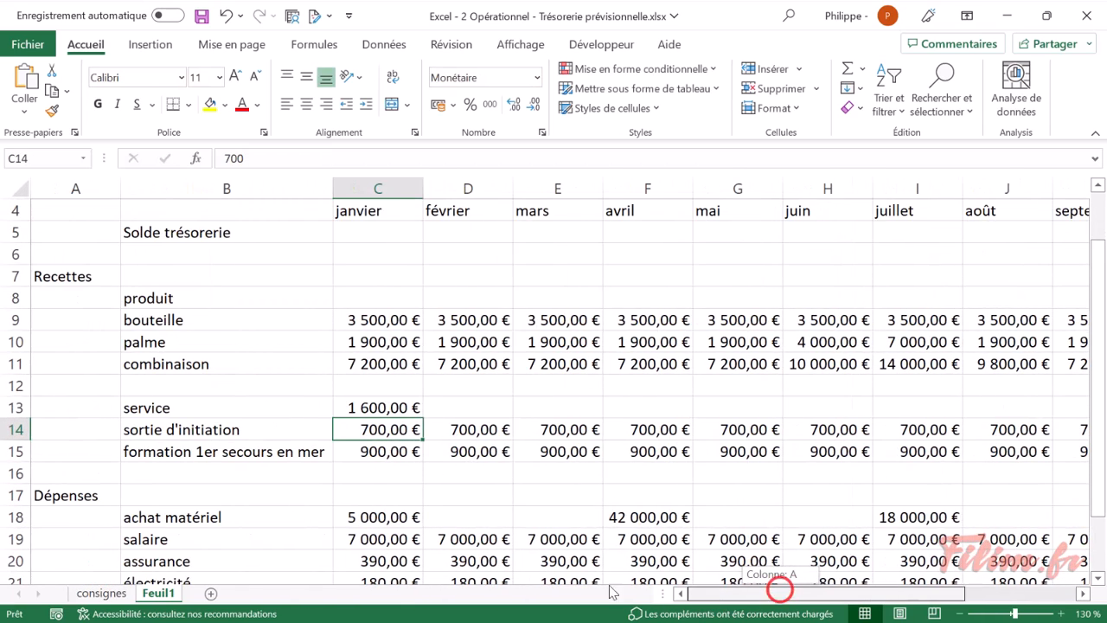
scroll(492, 477, "up", 1)
scroll(492, 476, "down", 1, "ctrl")
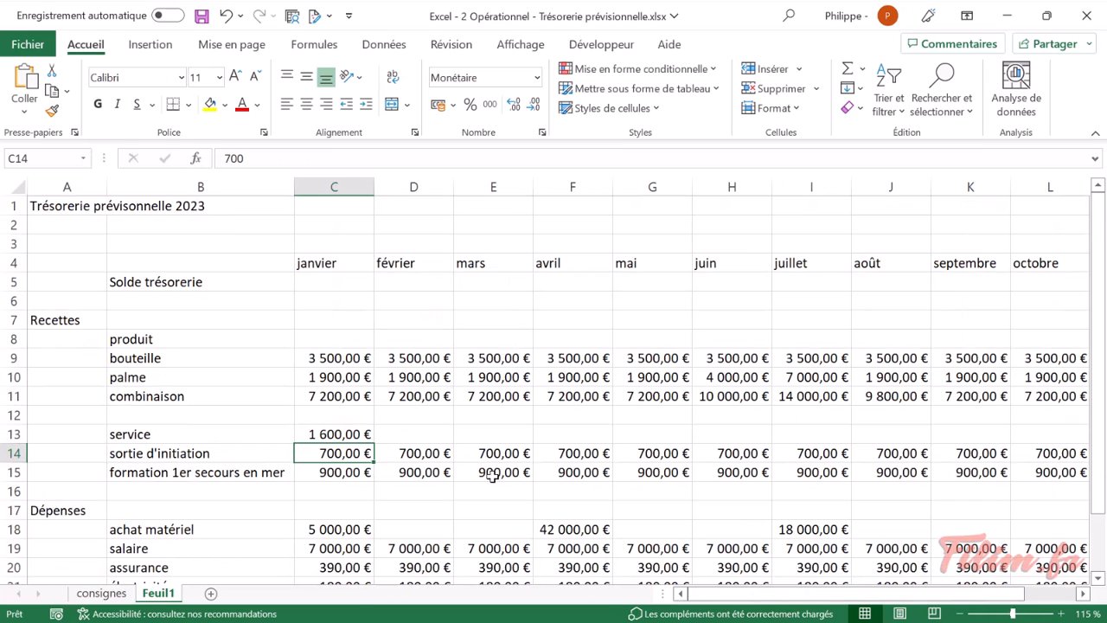
left_click(352, 436)
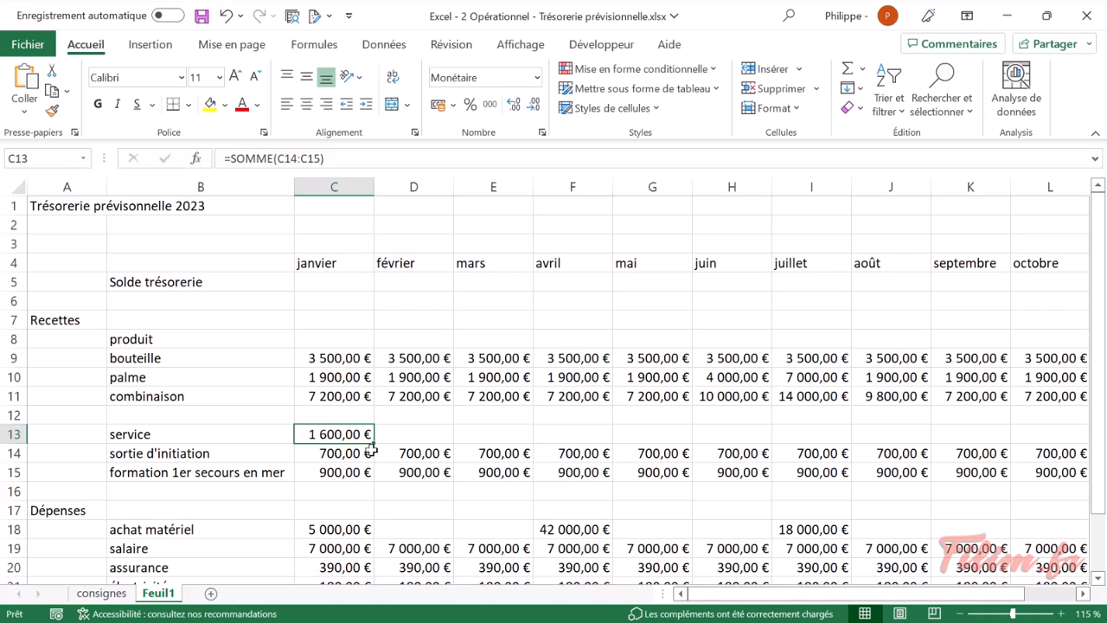
mouse_move(374, 444)
left_mouse_down()
mouse_move(863, 457)
mouse_move(372, 437)
left_mouse_up()
left_click(250, 435)
key("shift+Right")
left_click(223, 104)
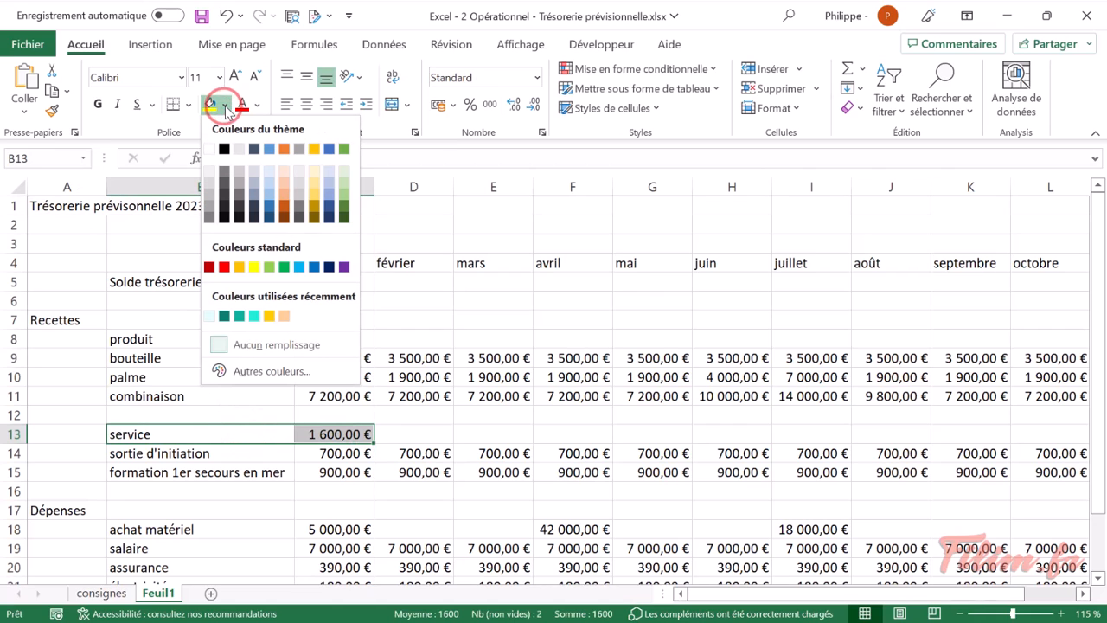
left_click(346, 176)
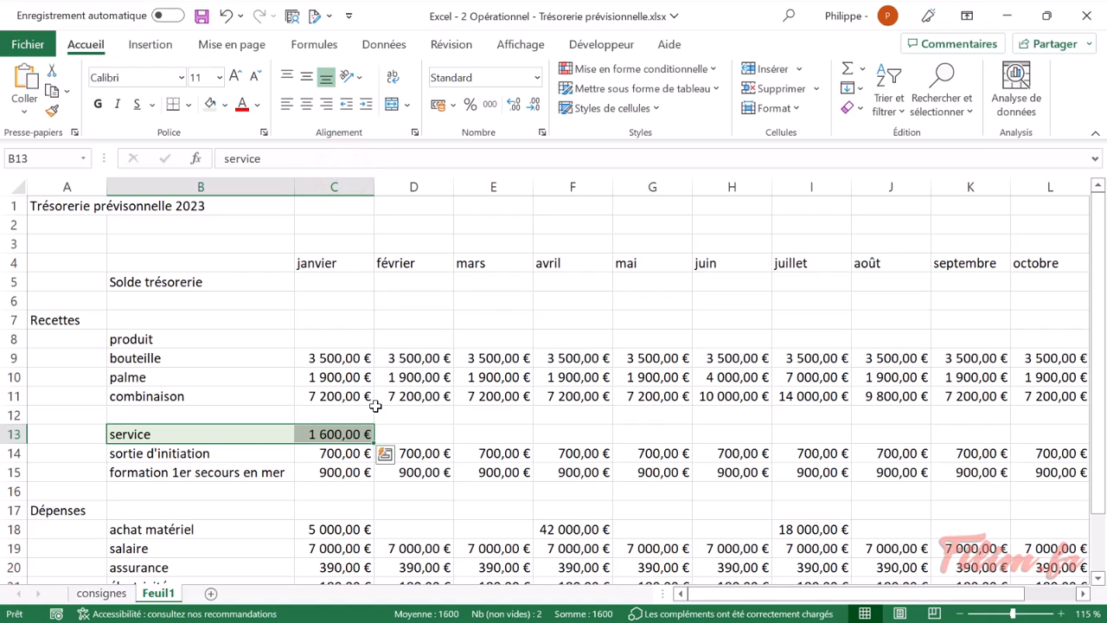
- Fill the service total formula from C13 across all months to décembre in N13
left_click(353, 436)
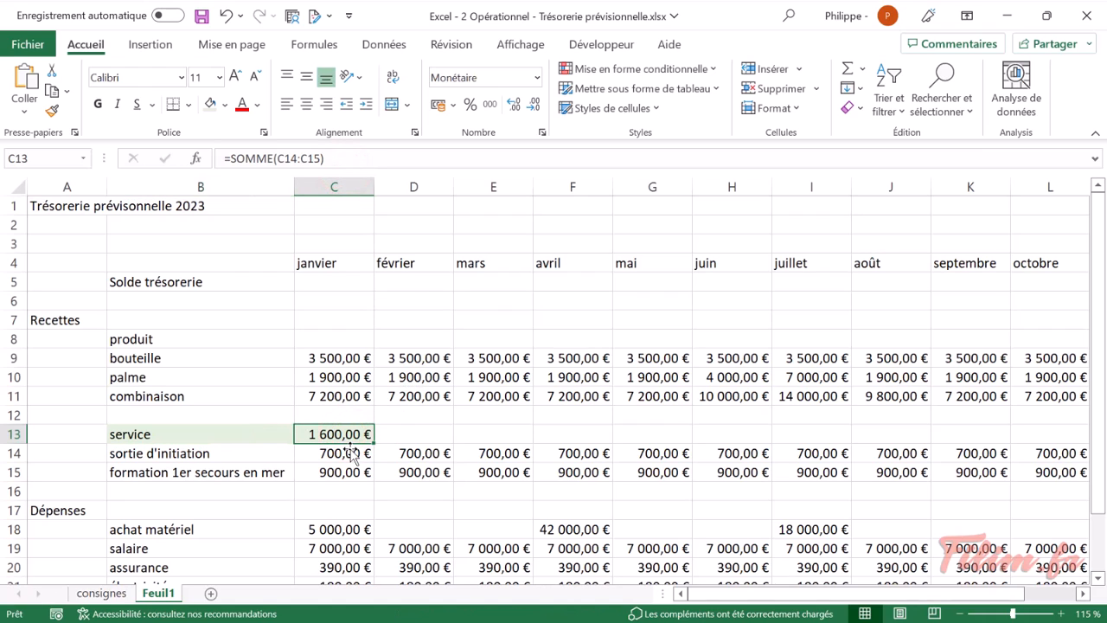
left_click_drag(377, 444, 1029, 447)
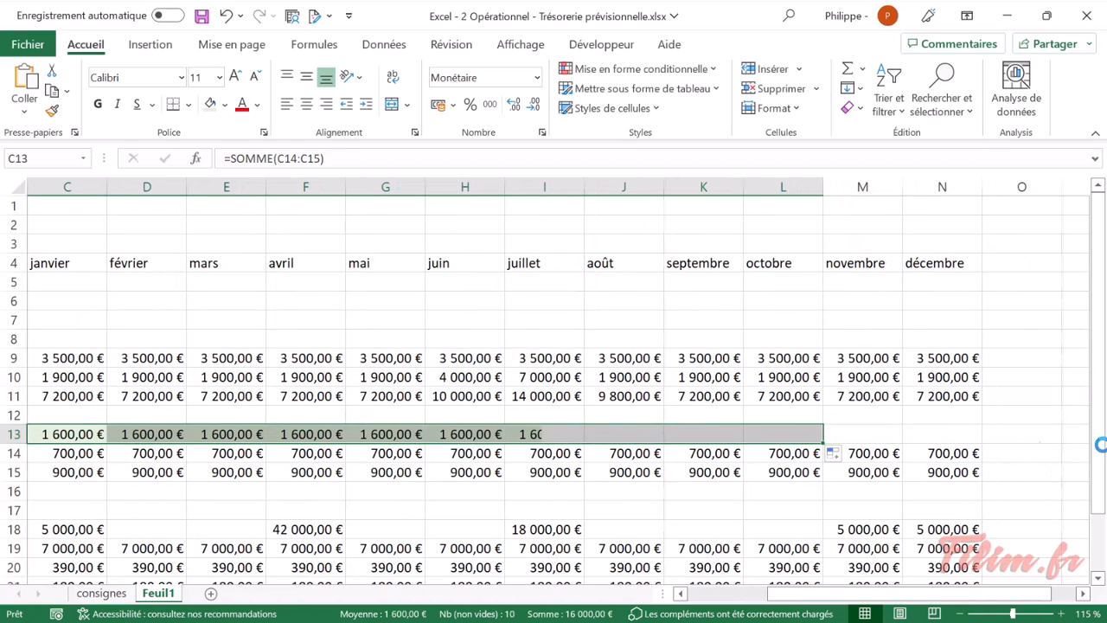
left_click(785, 433)
left_click_drag(827, 444, 986, 444)
- Total the janvier produit receipts in C8 by summing C9:C11, and shade B8:C8 with the same light green
left_click_drag(944, 593, 806, 610)
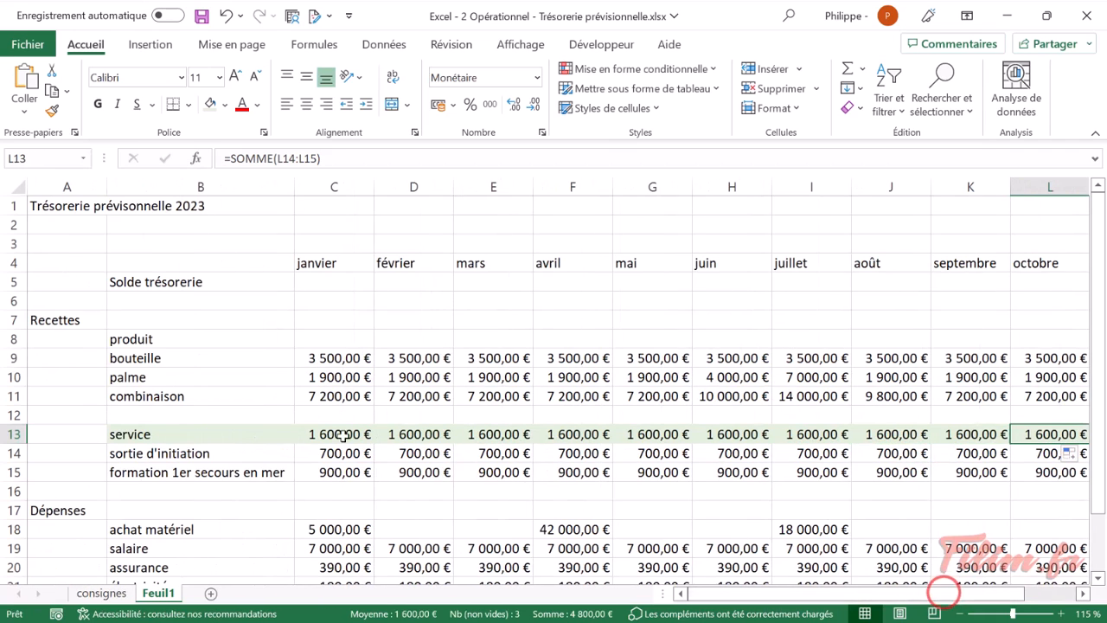
left_click(327, 338)
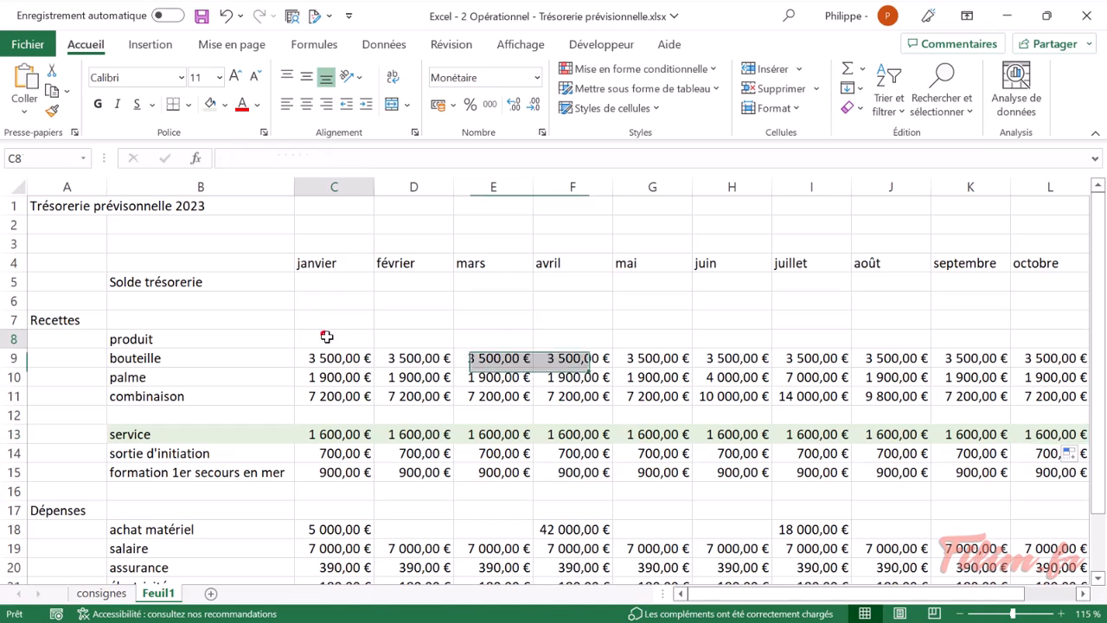
key("alt+equal")
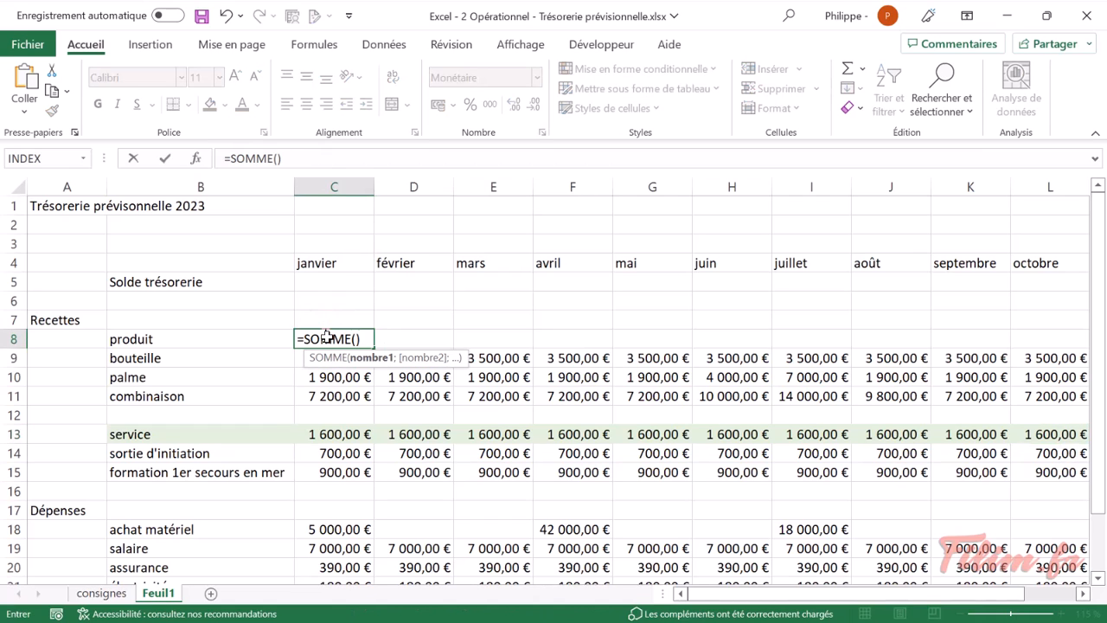
left_click_drag(321, 395, 323, 363)
key("Return")
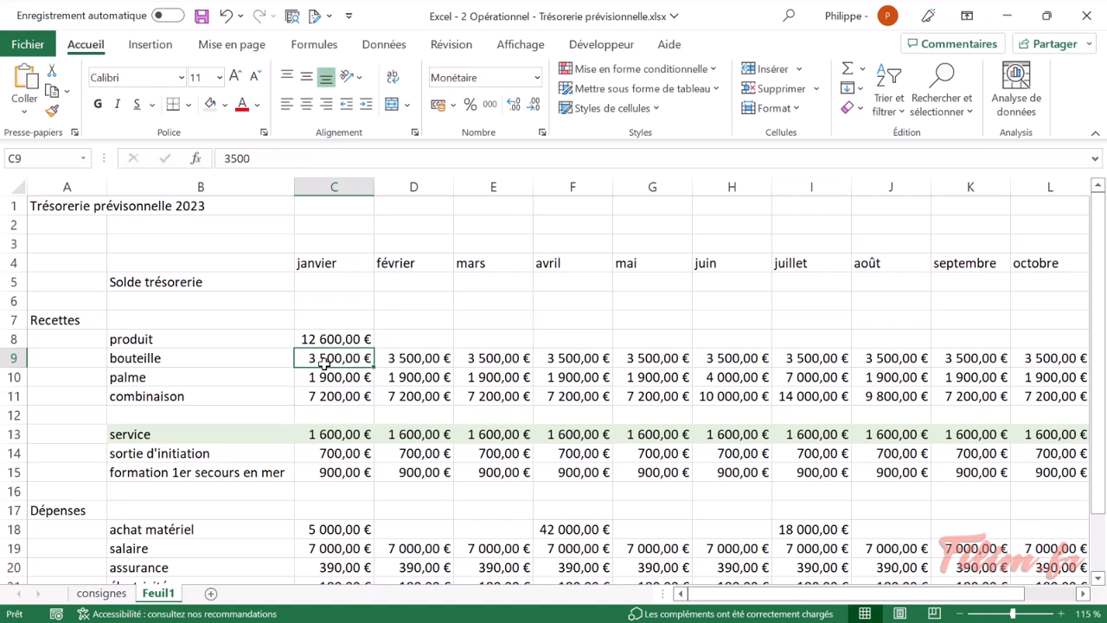
left_click_drag(327, 339, 268, 341)
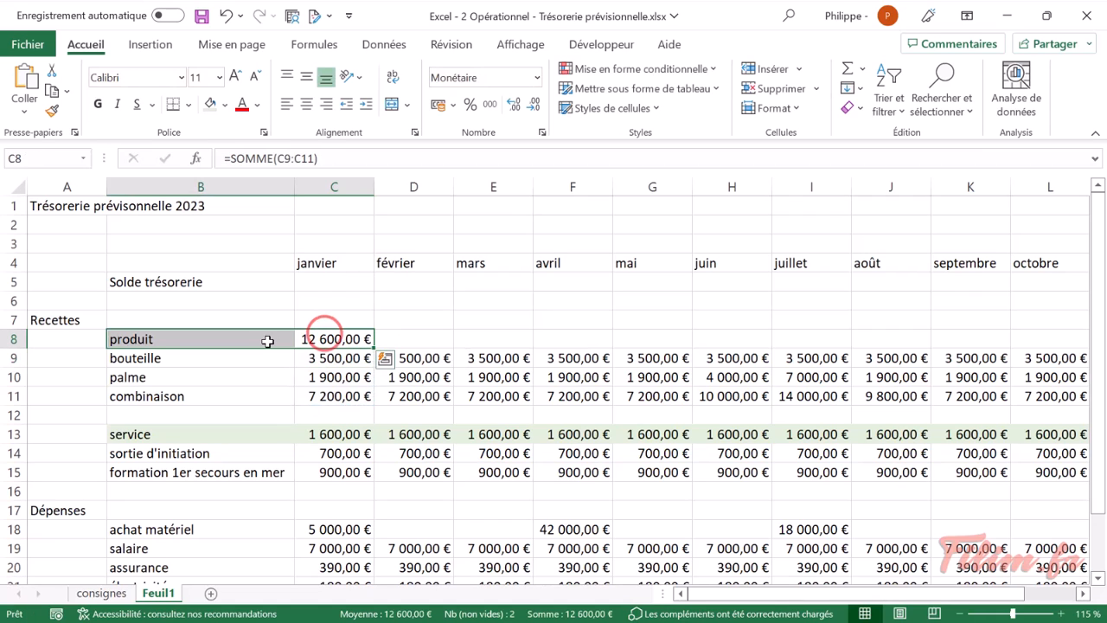
left_click(209, 103)
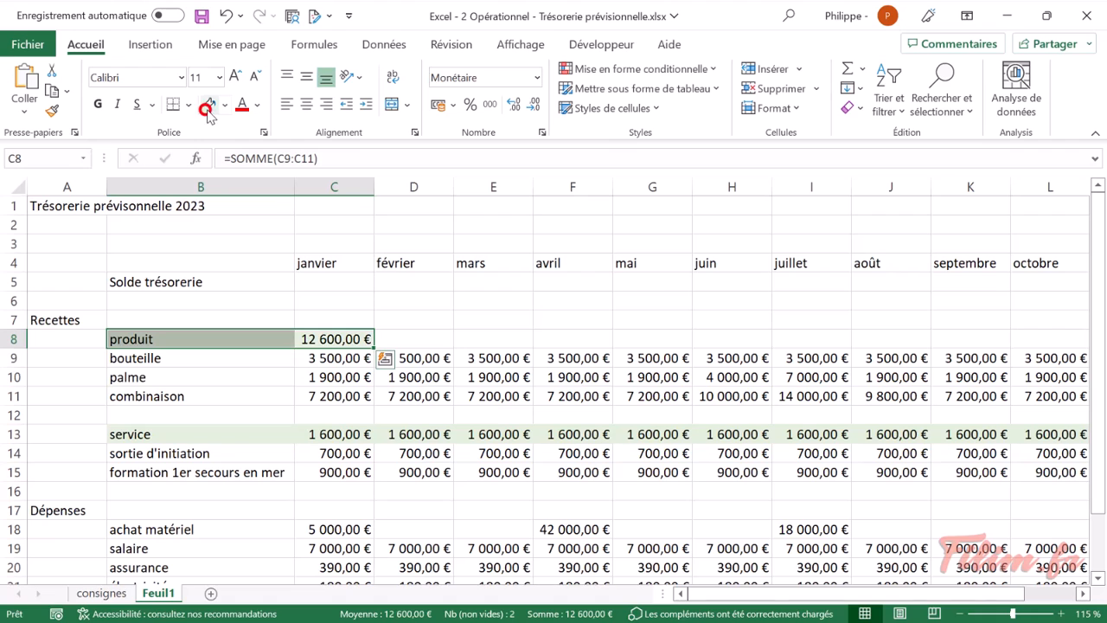
- Fill the produit total formula from C8 across all months to décembre in N8
left_click(349, 338)
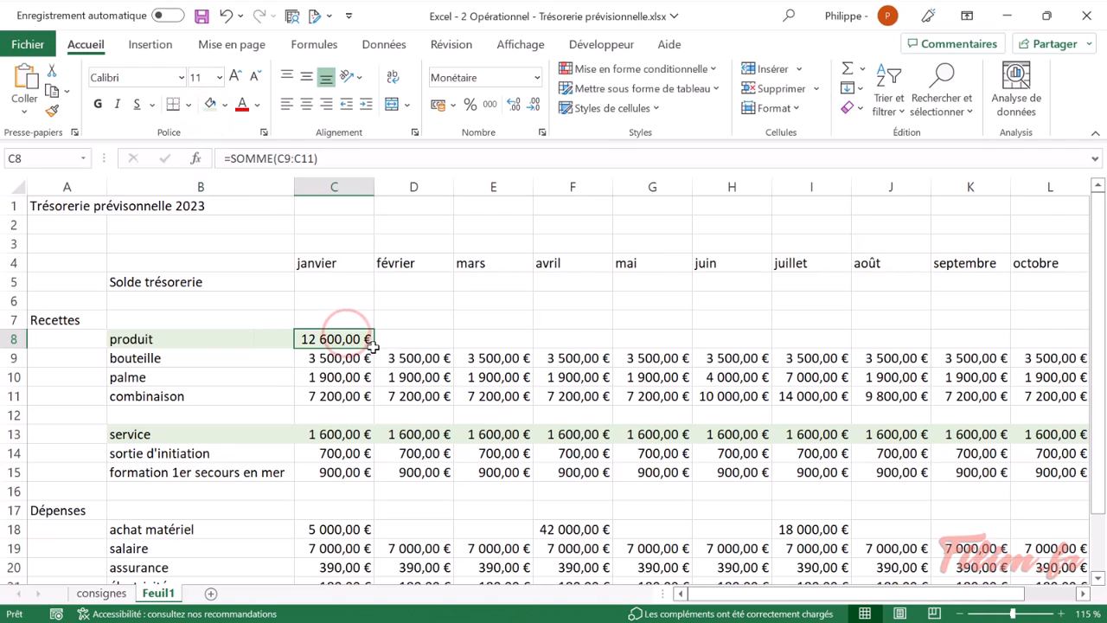
left_click_drag(374, 346, 951, 351)
left_click(804, 339)
- Calculate the janvier Recettes total in C7 with the formula =C8+C13
left_click_drag(937, 594, 822, 591)
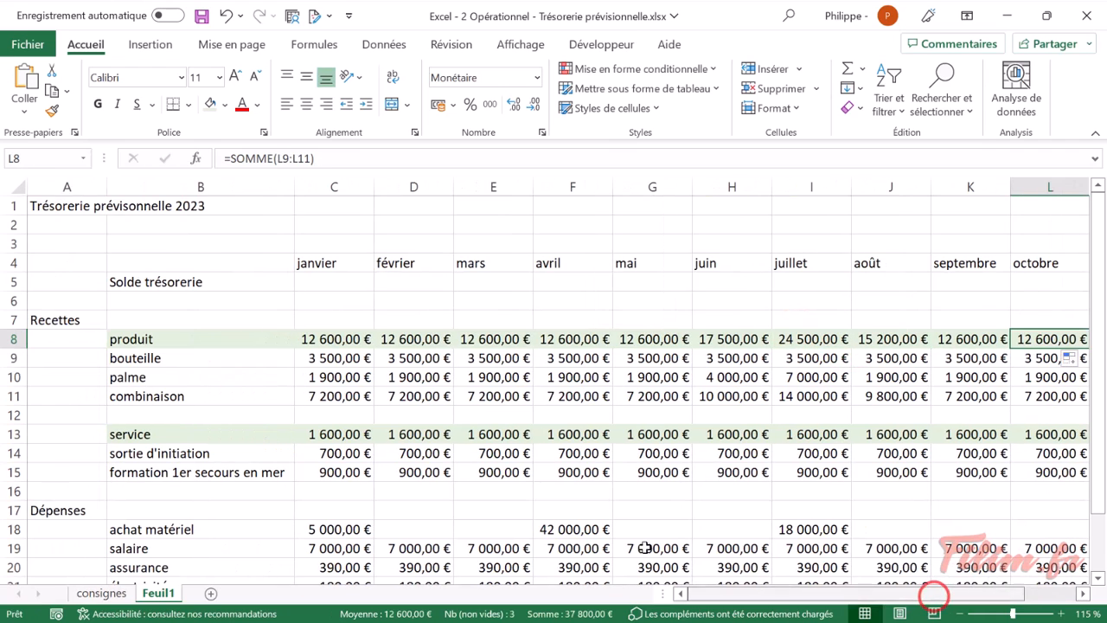
left_click(330, 321)
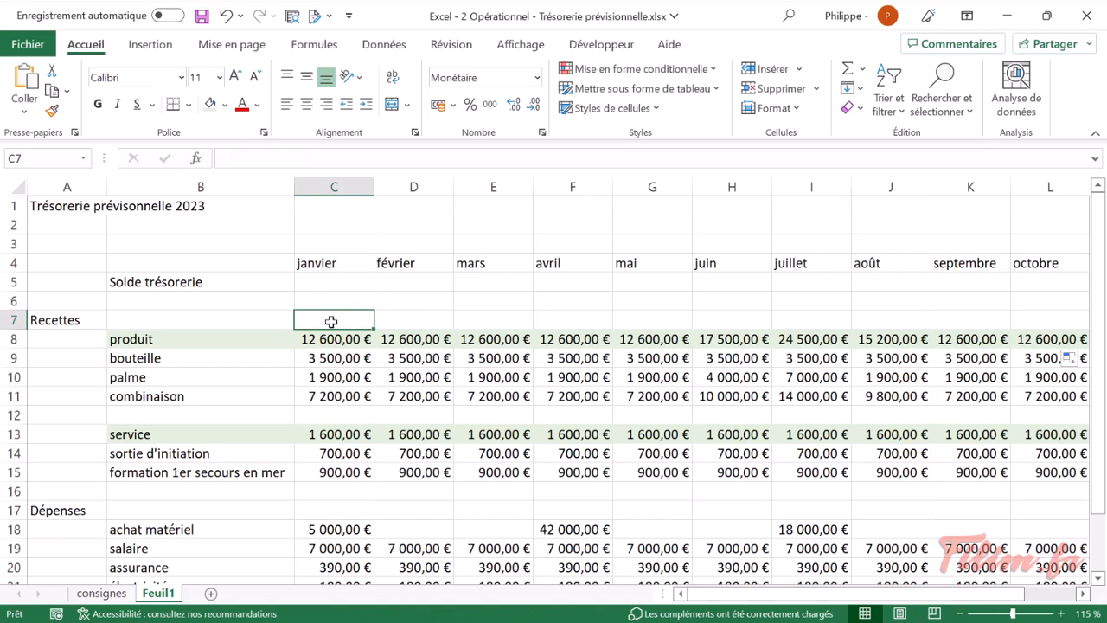
type("=")
left_click(315, 338)
type("+")
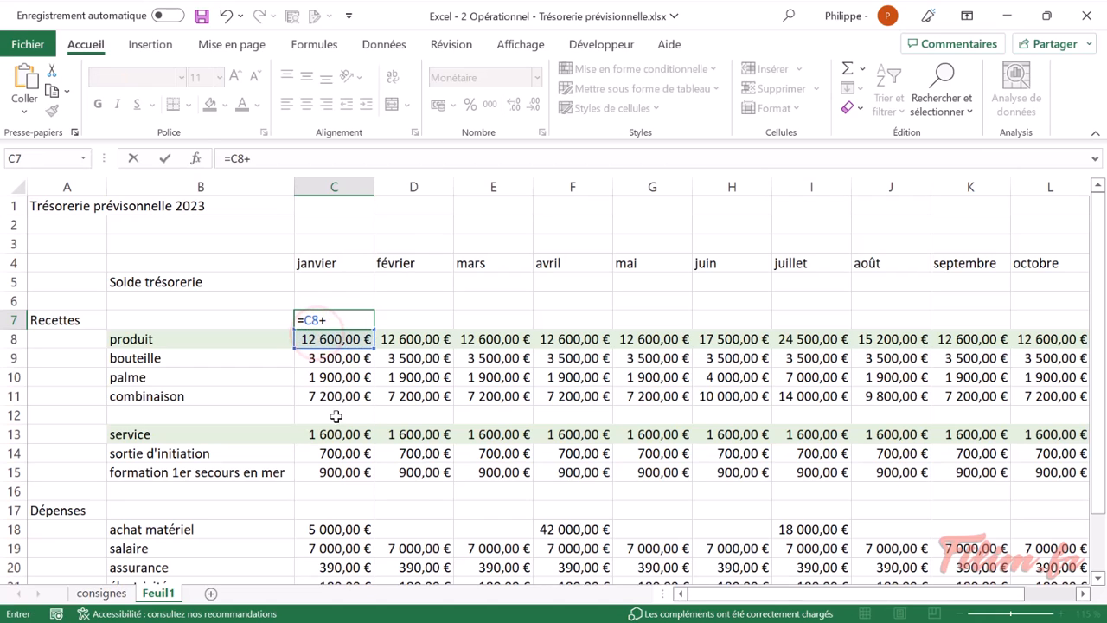
left_click(330, 433)
key("Return")
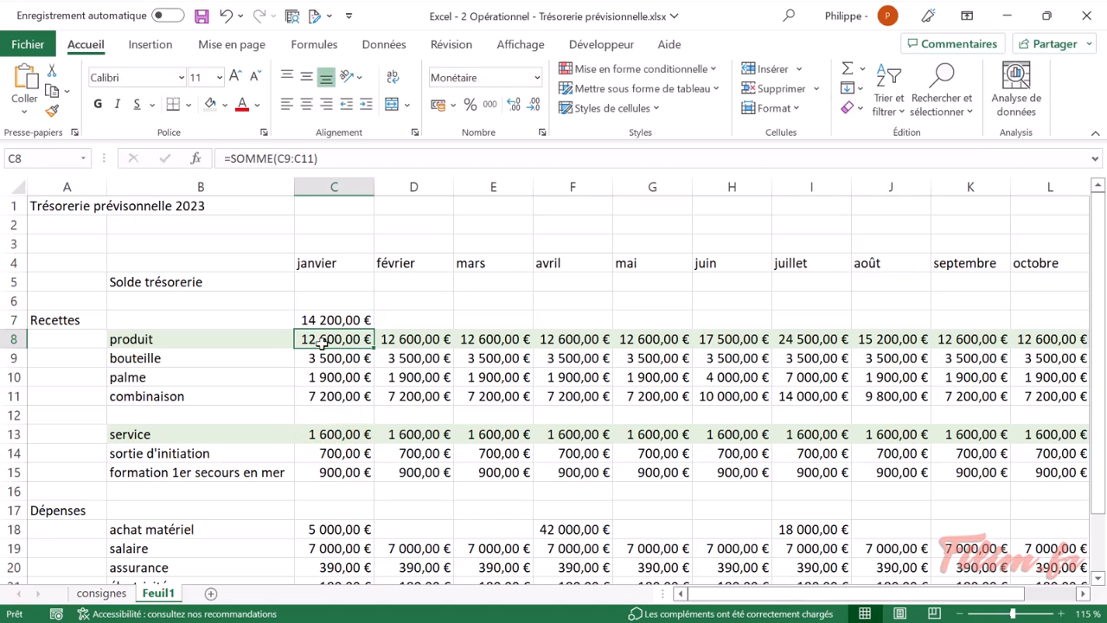
- Format the janvier Recettes total in C7 as bold white text on a dark green fill
left_click(332, 320)
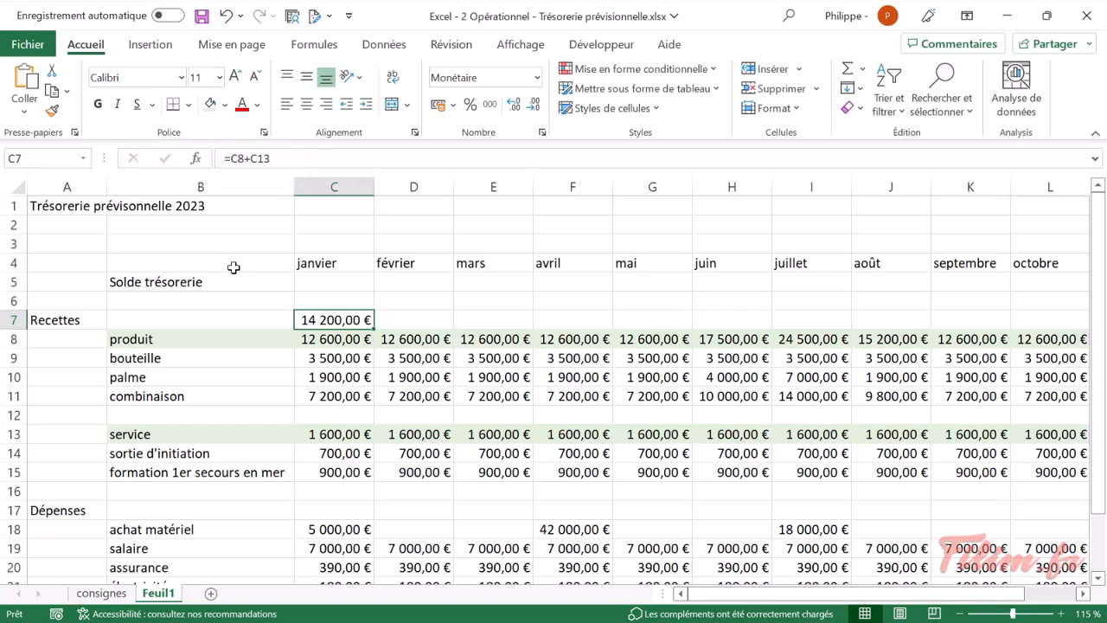
key("ctrl+g")
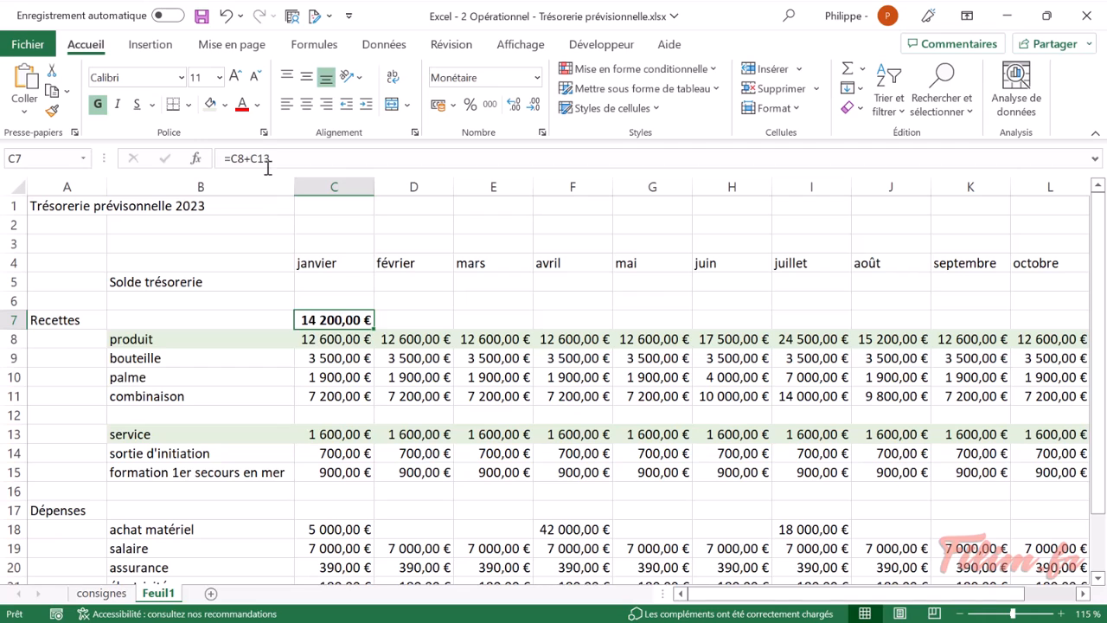
left_click(257, 105)
left_click(239, 175)
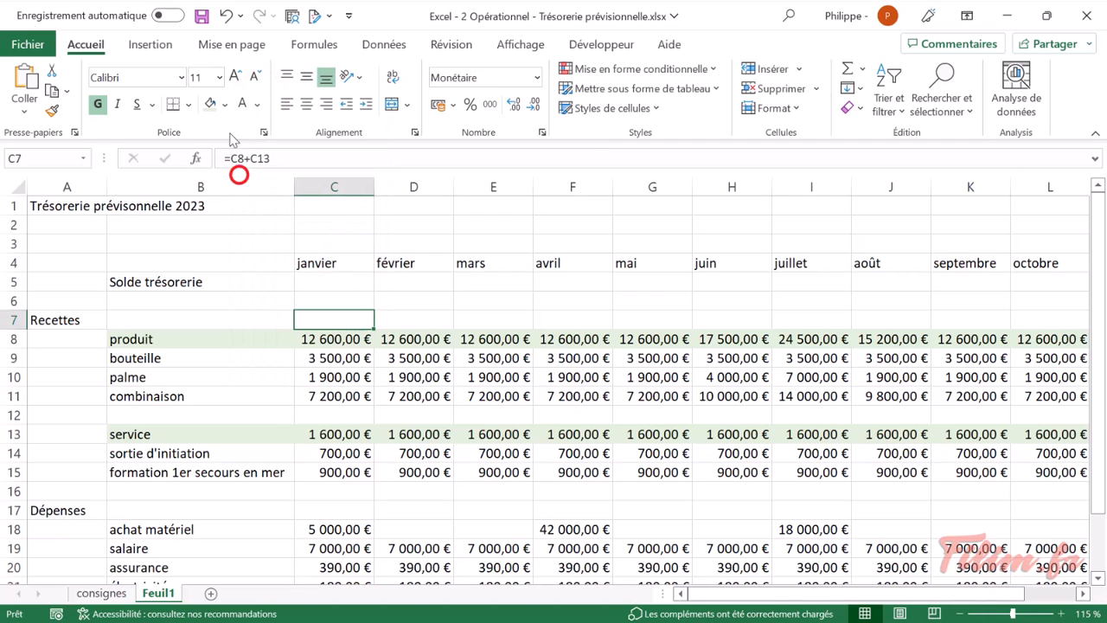
left_click(224, 105)
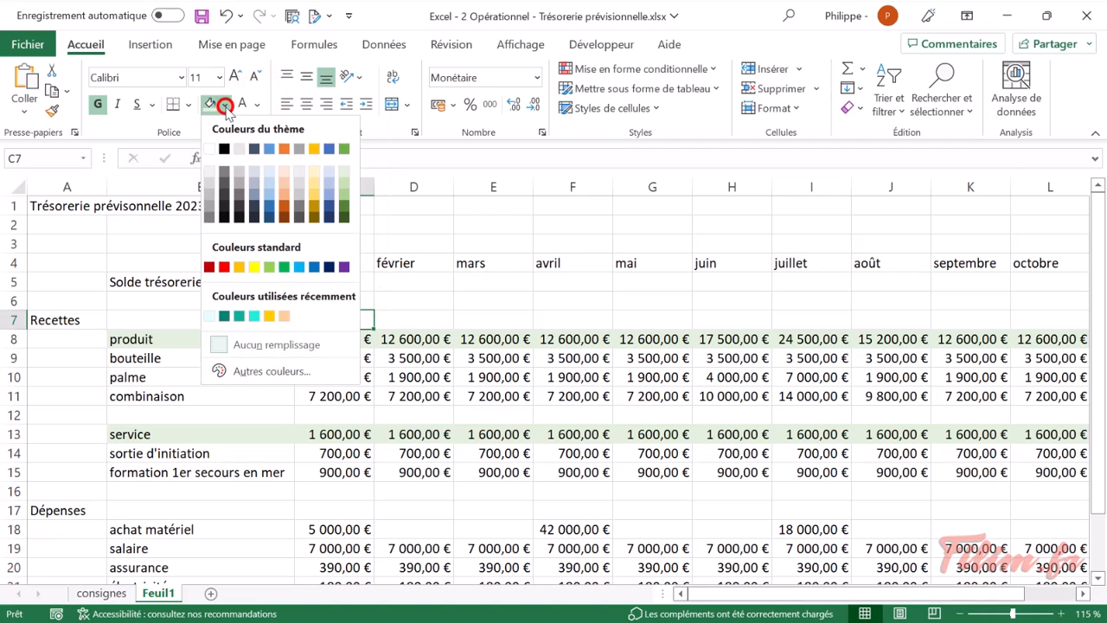
left_click(343, 213)
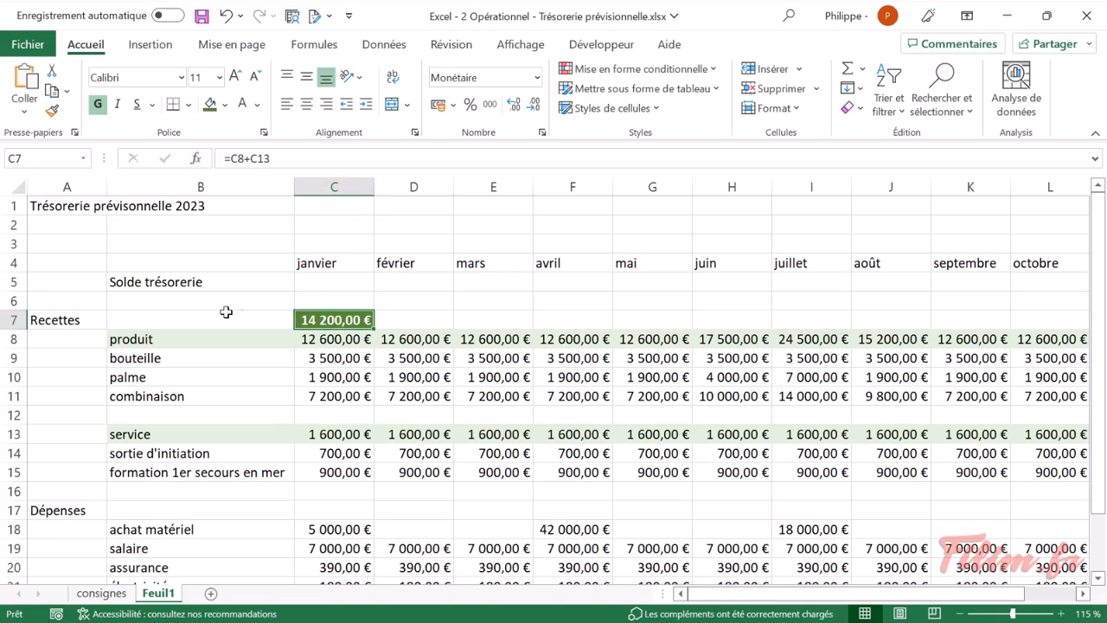
- Format the Recettes heading cells A7:B7 with the dark green fill and bold white text
left_click_drag(177, 319, 81, 322)
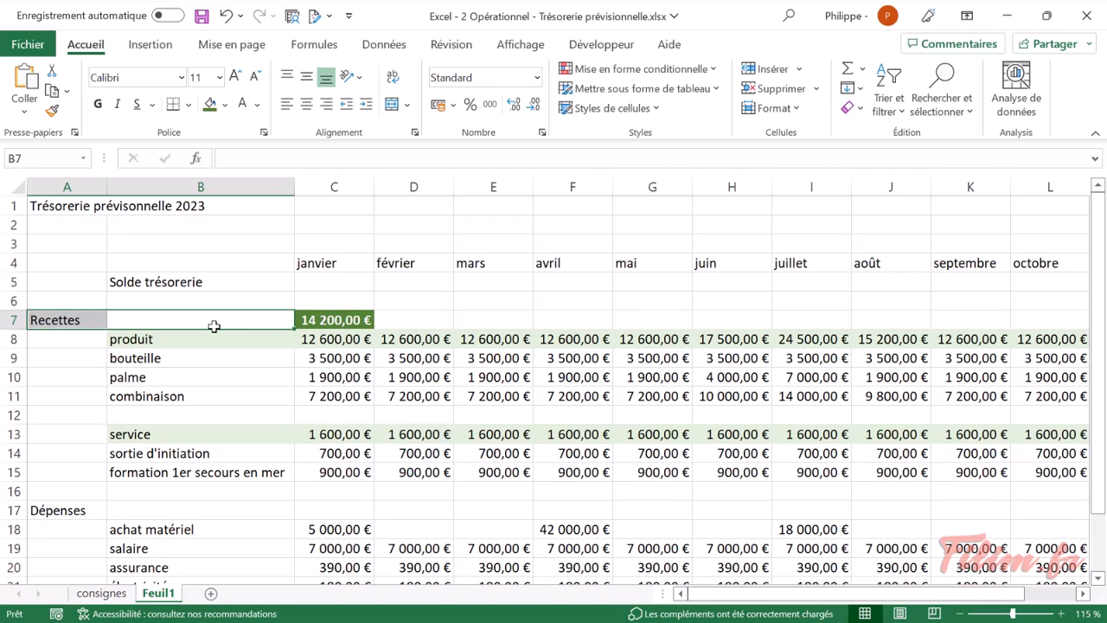
key("F4")
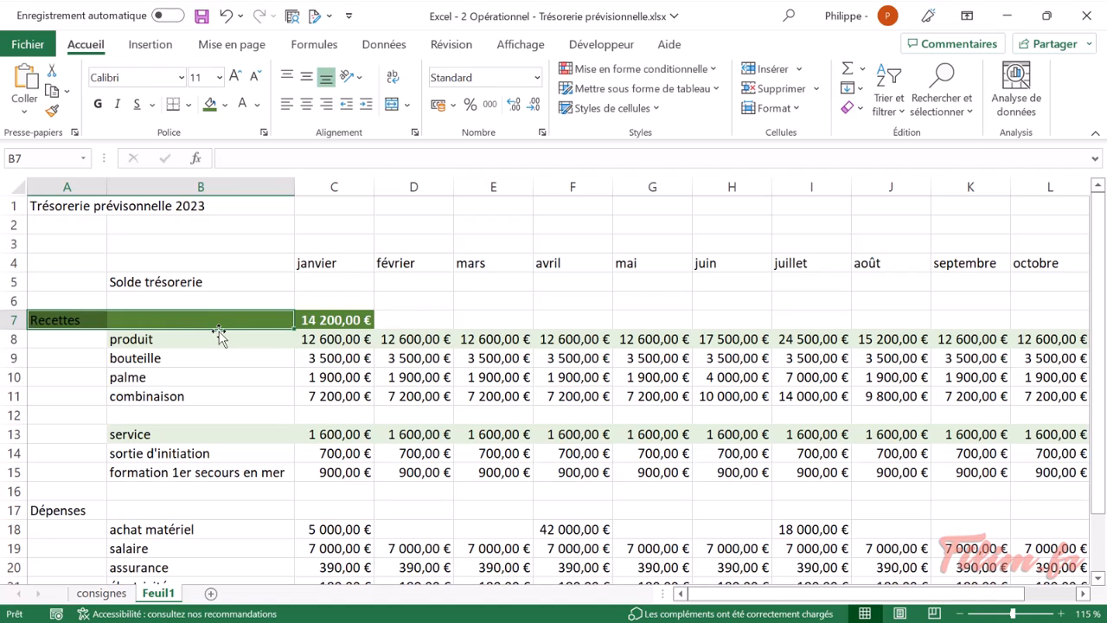
left_click(243, 103)
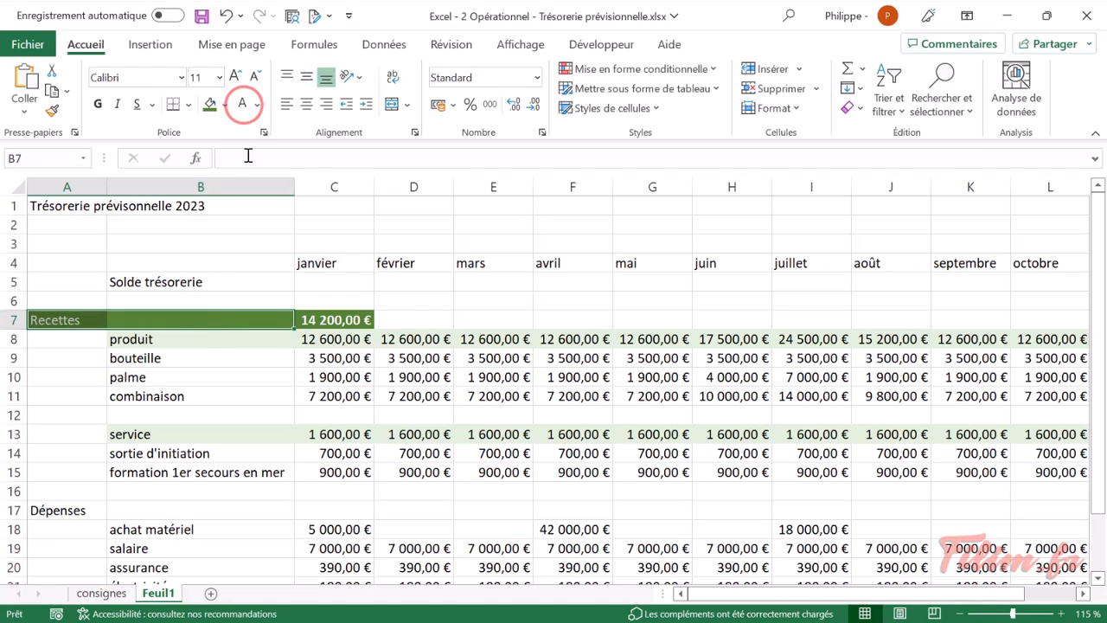
key("ctrl+g")
- Fill the Recettes total formula from C7 across to décembre in N7, and check the juin to août totals
left_click(340, 319)
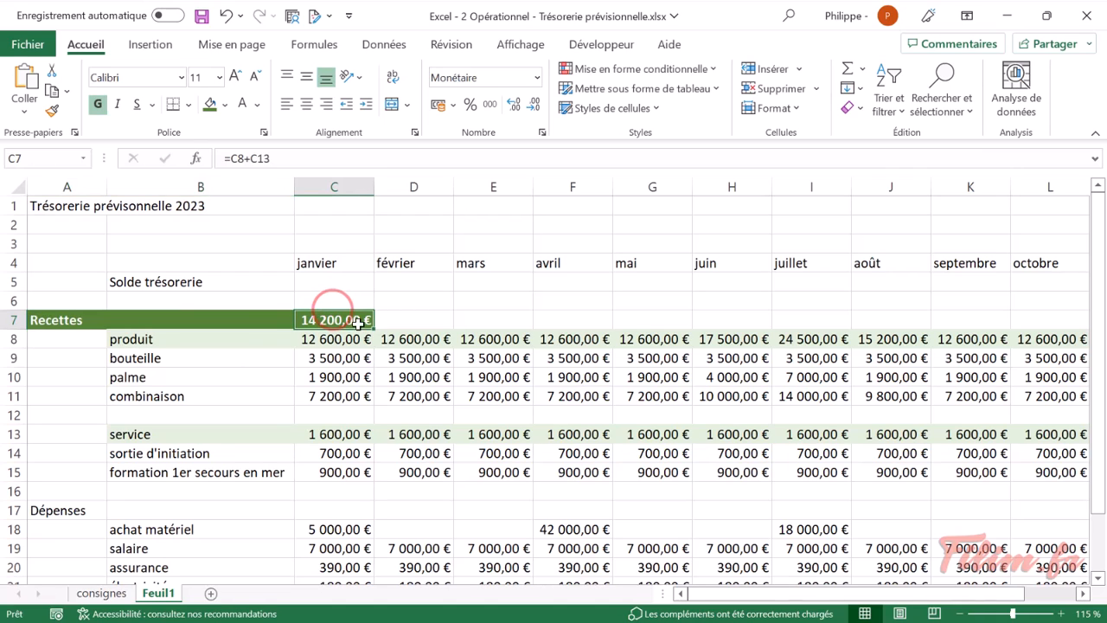
left_click_drag(375, 329, 951, 330)
left_click_drag(904, 592, 806, 598)
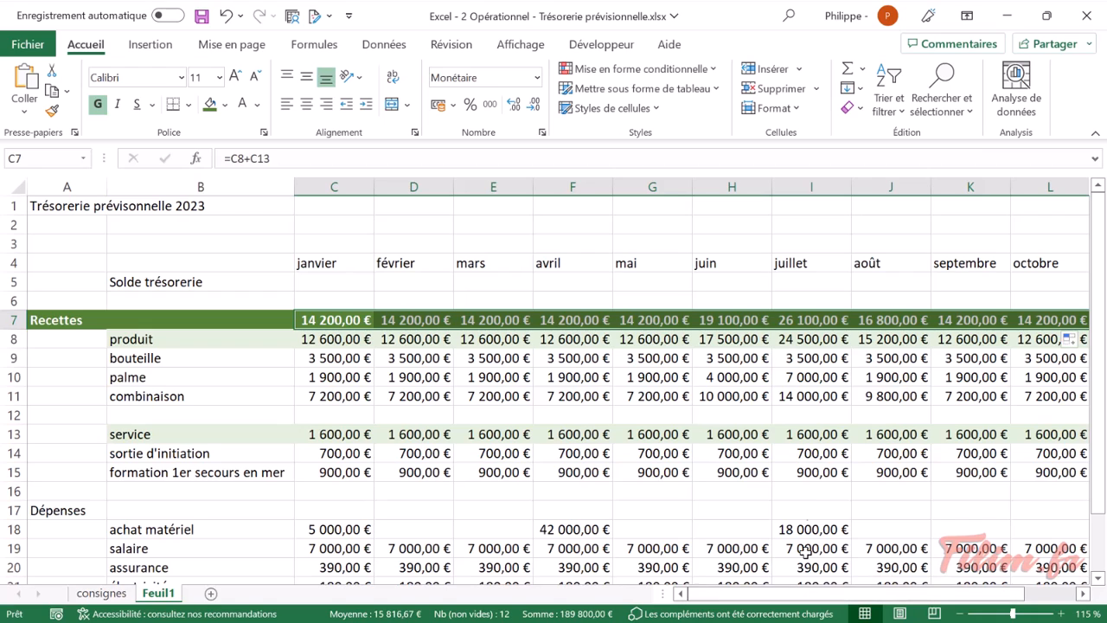
left_click(738, 320)
left_click(802, 321)
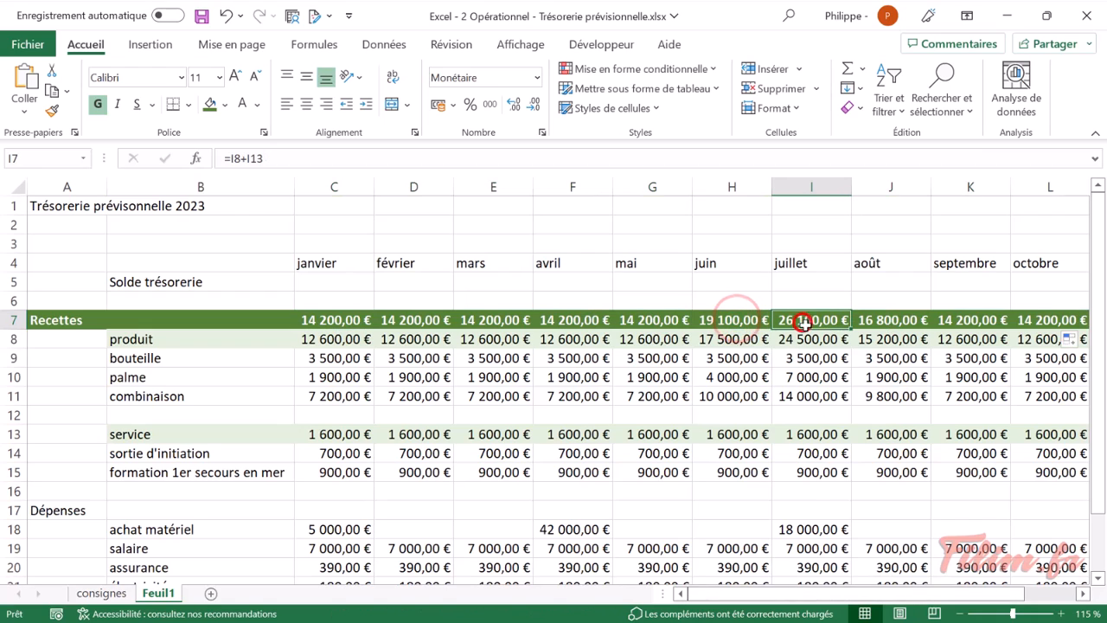
left_click(880, 321)
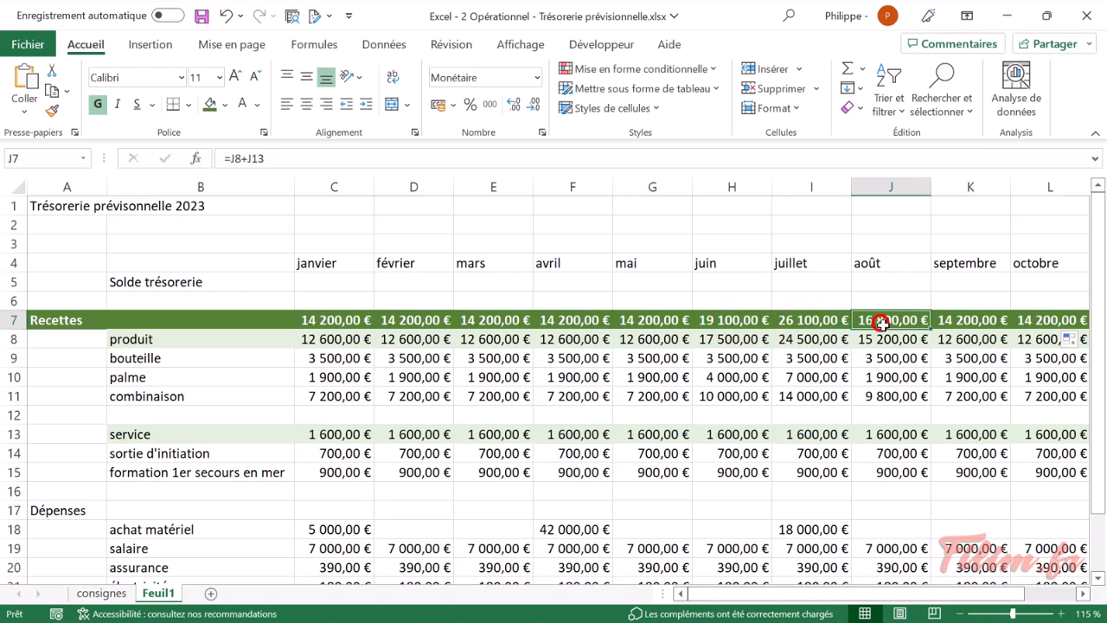
left_click(783, 375)
left_click(878, 378)
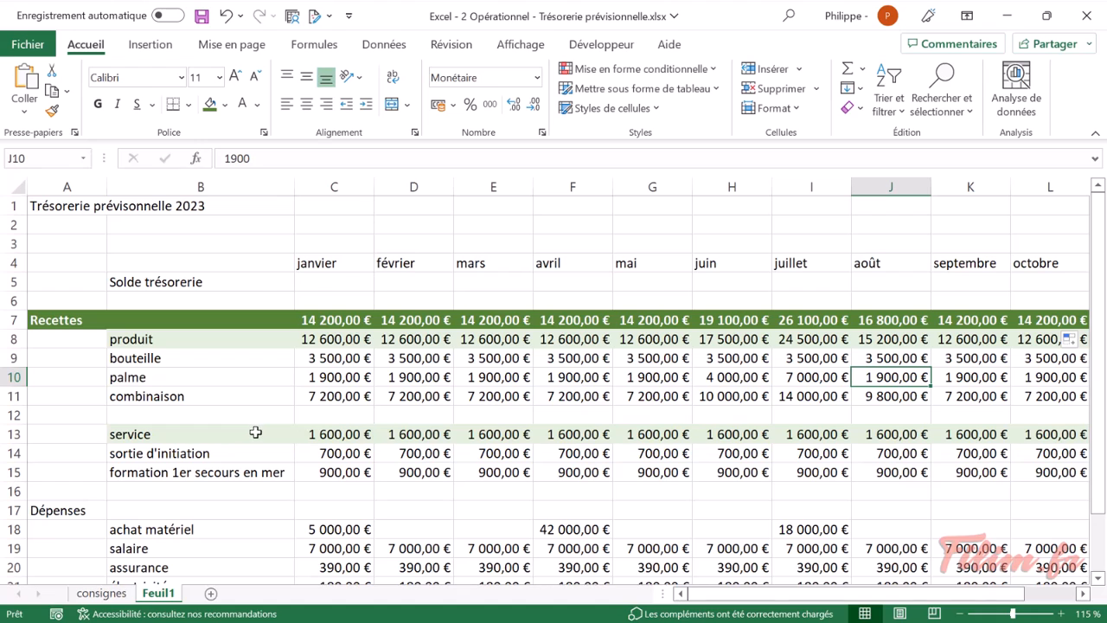
- Format the Dépenses cells A17:C17 with a dark orange fill and bold white text
scroll(257, 434, "down", 1)
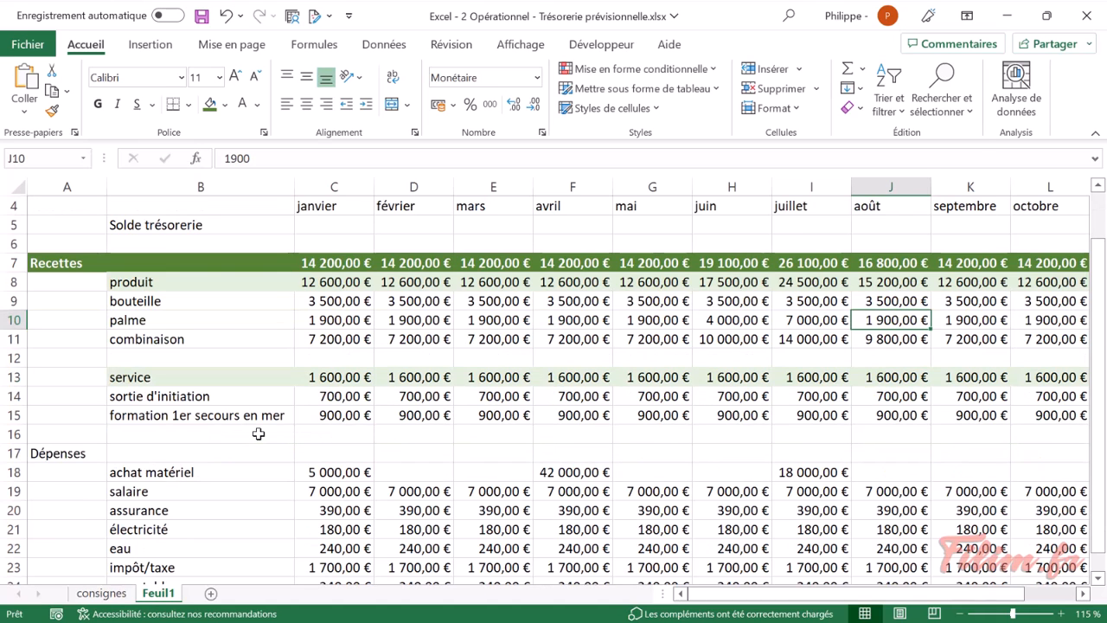
scroll(258, 434, "down", 1)
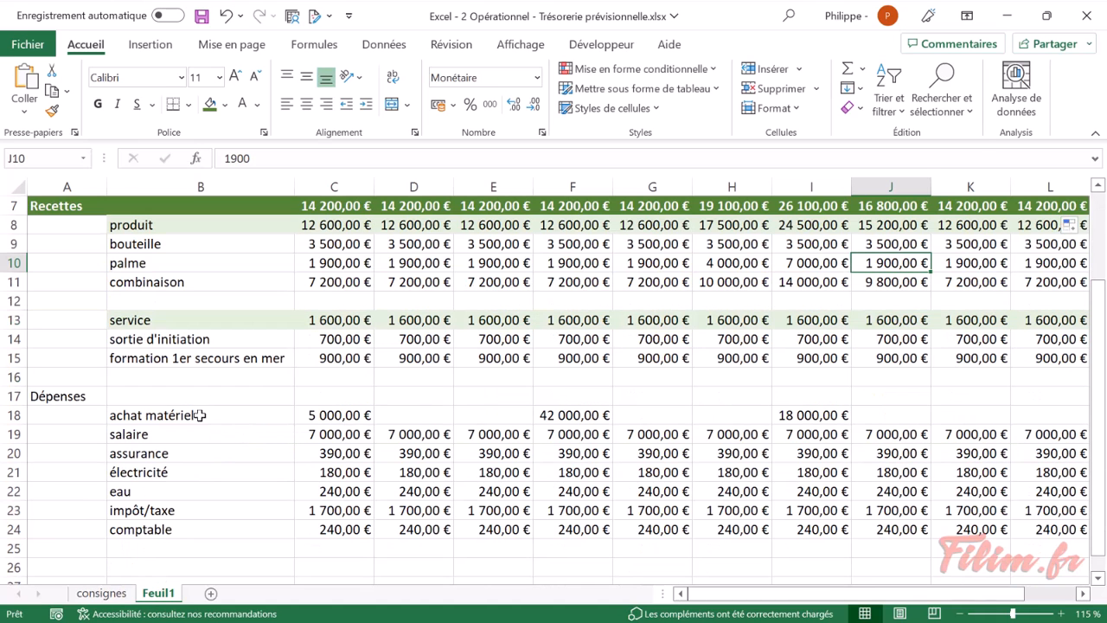
left_click(78, 397)
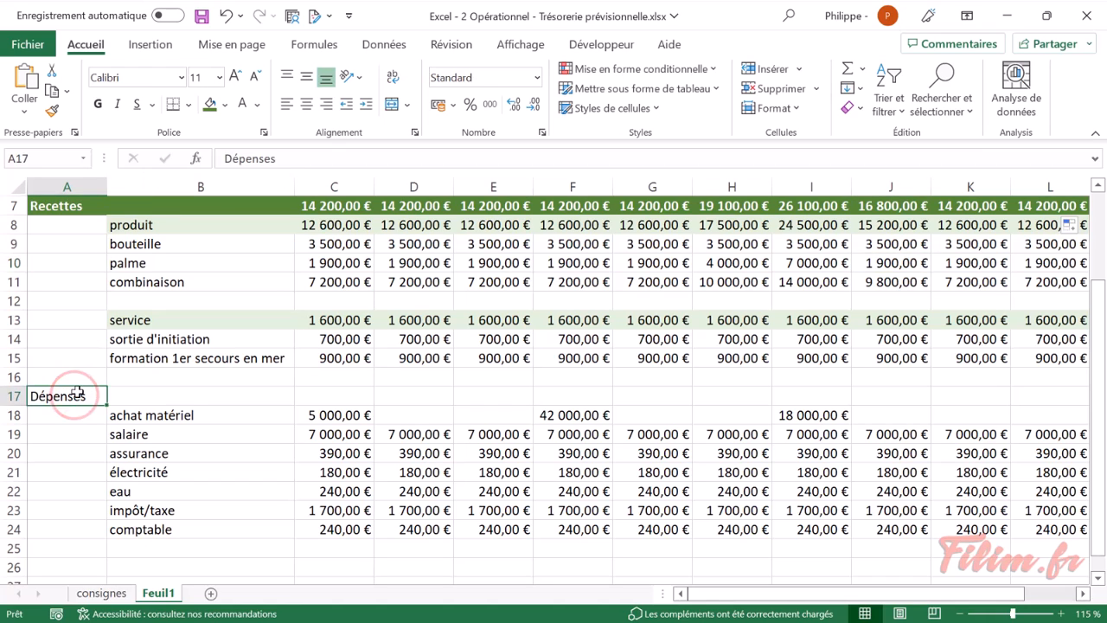
left_click_drag(70, 396, 313, 377)
left_click(224, 104)
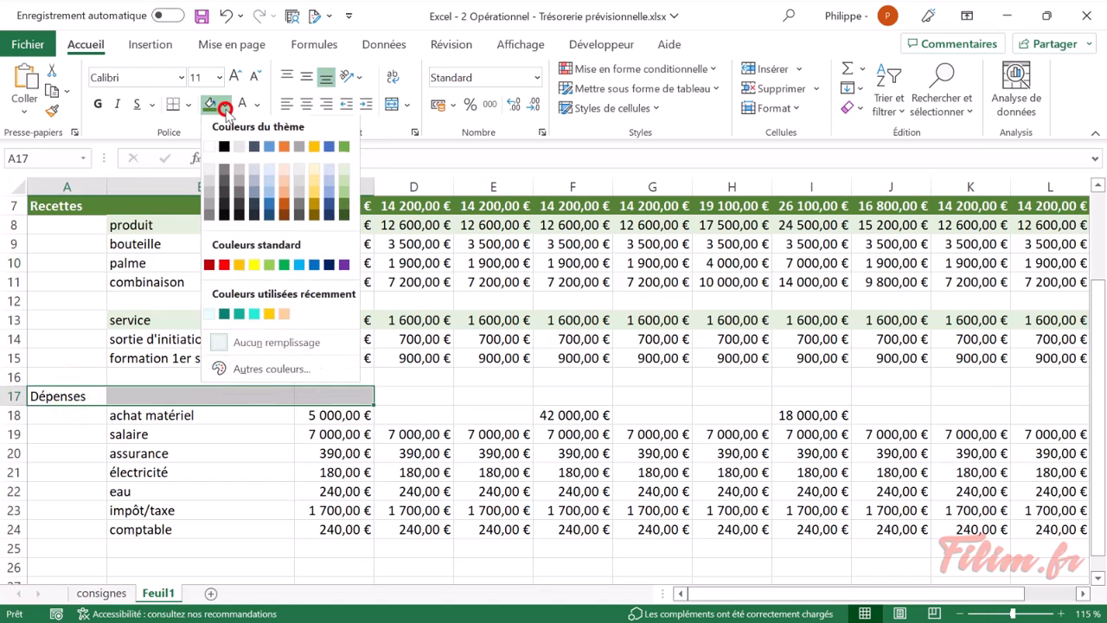
left_click(284, 214)
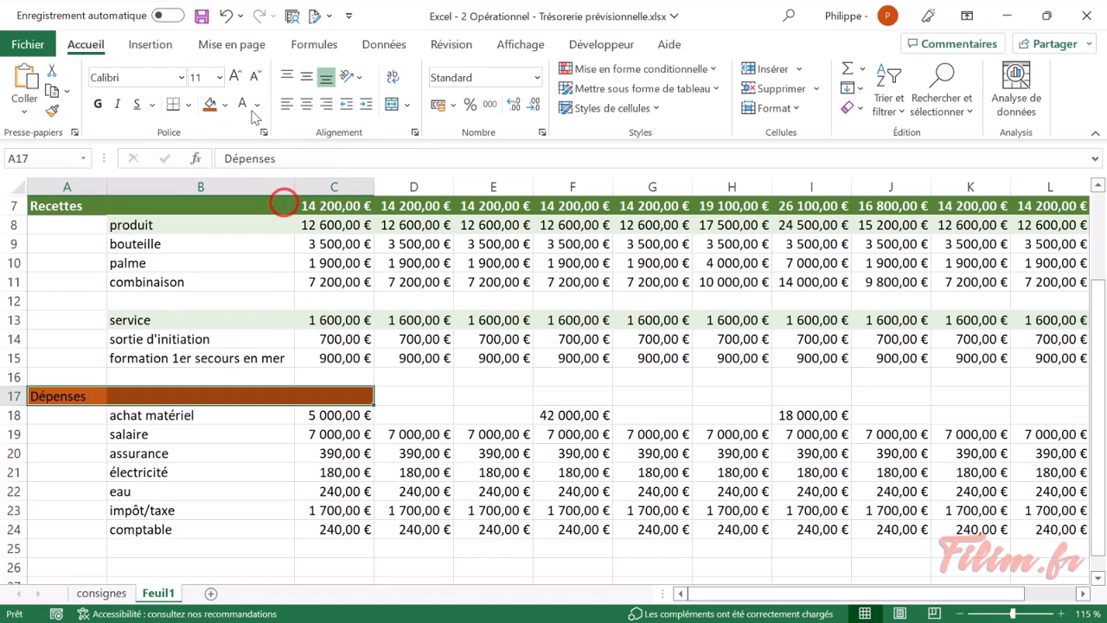
key("ctrl+g")
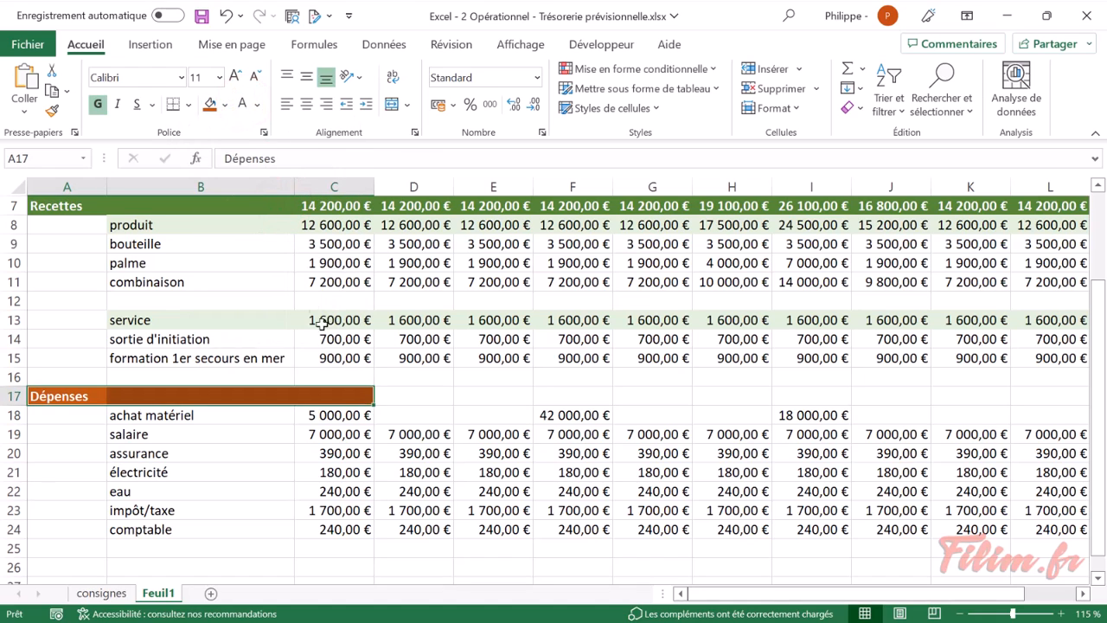
- Total the janvier Dépenses in C17 with the formula =SOMME(C18:C24)
left_click(334, 399)
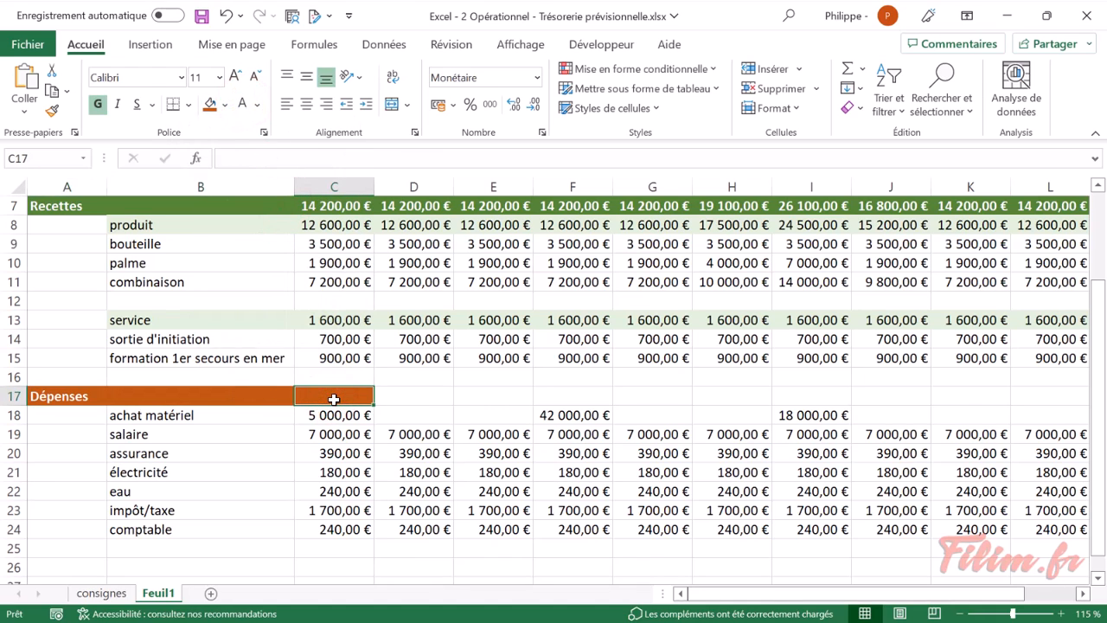
key("alt+equal")
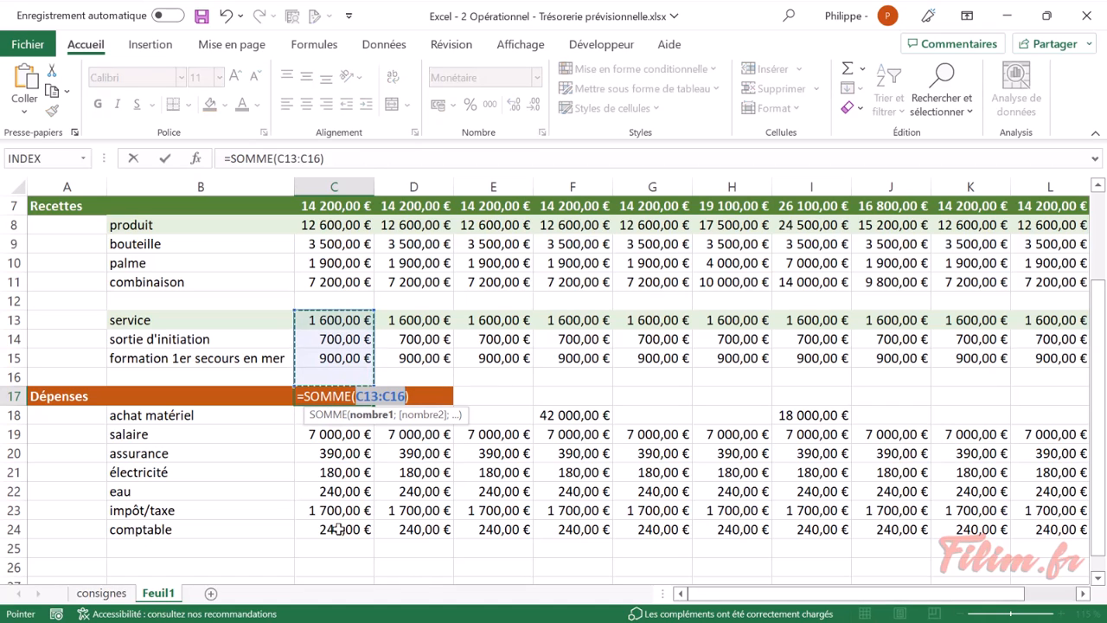
left_click_drag(335, 531, 333, 417)
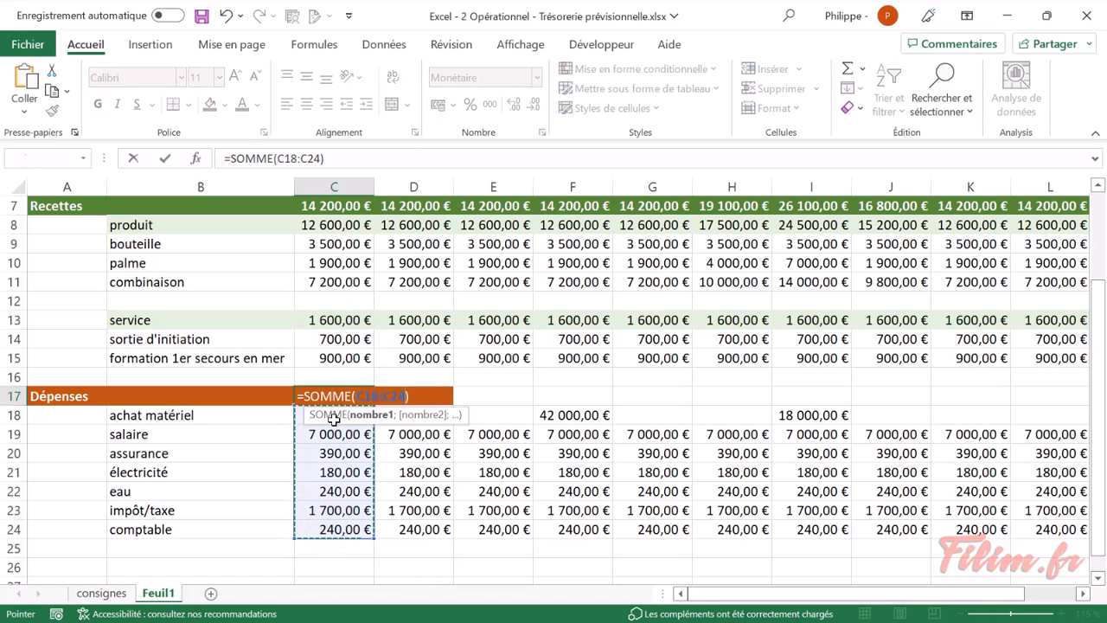
key("Return")
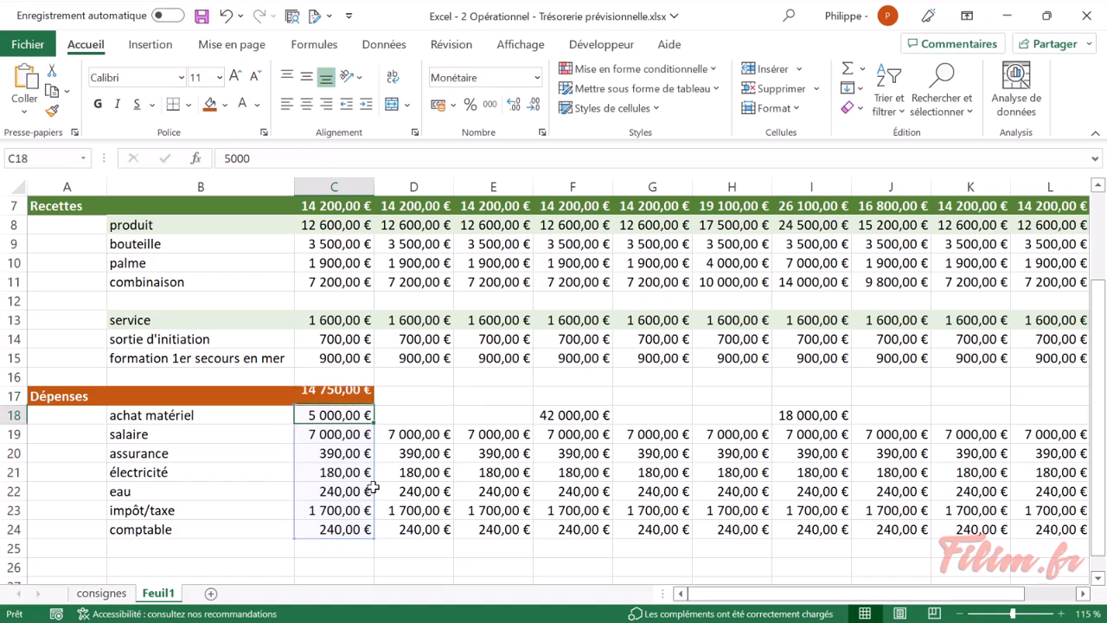
- Fill the Dépenses total formula from C17 across all months to décembre in N17
left_click(363, 399)
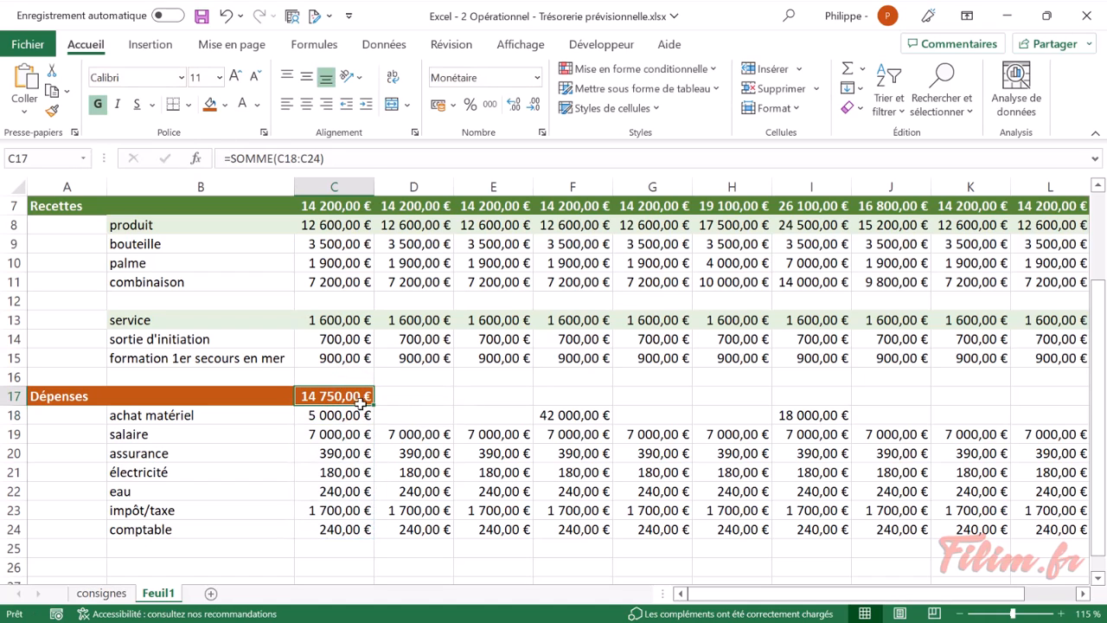
left_click_drag(373, 406, 969, 407)
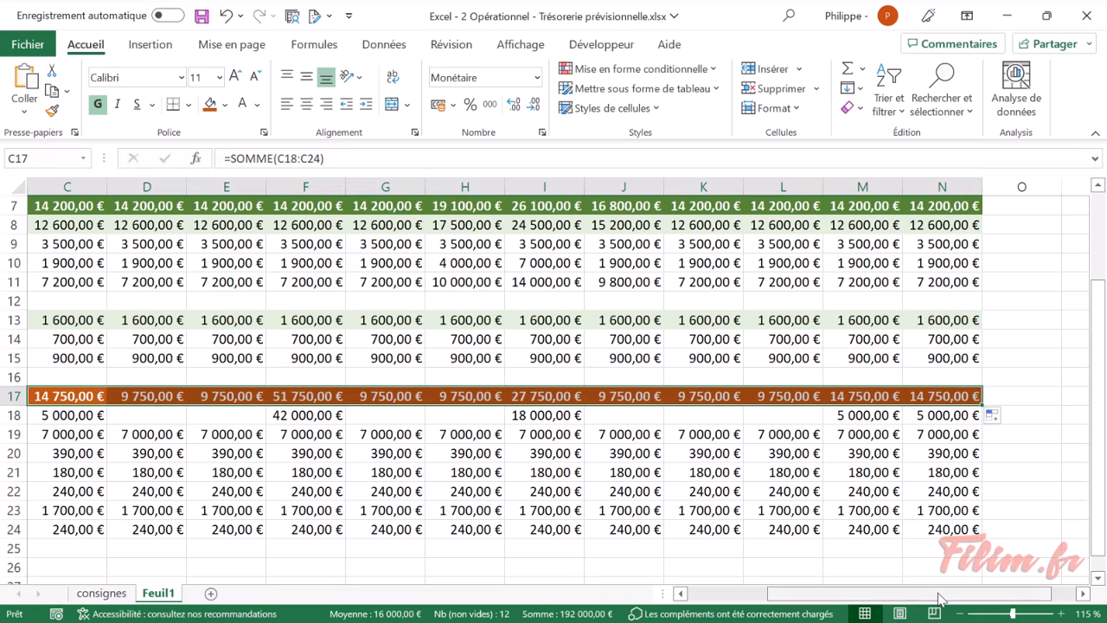
left_click_drag(941, 597, 863, 597)
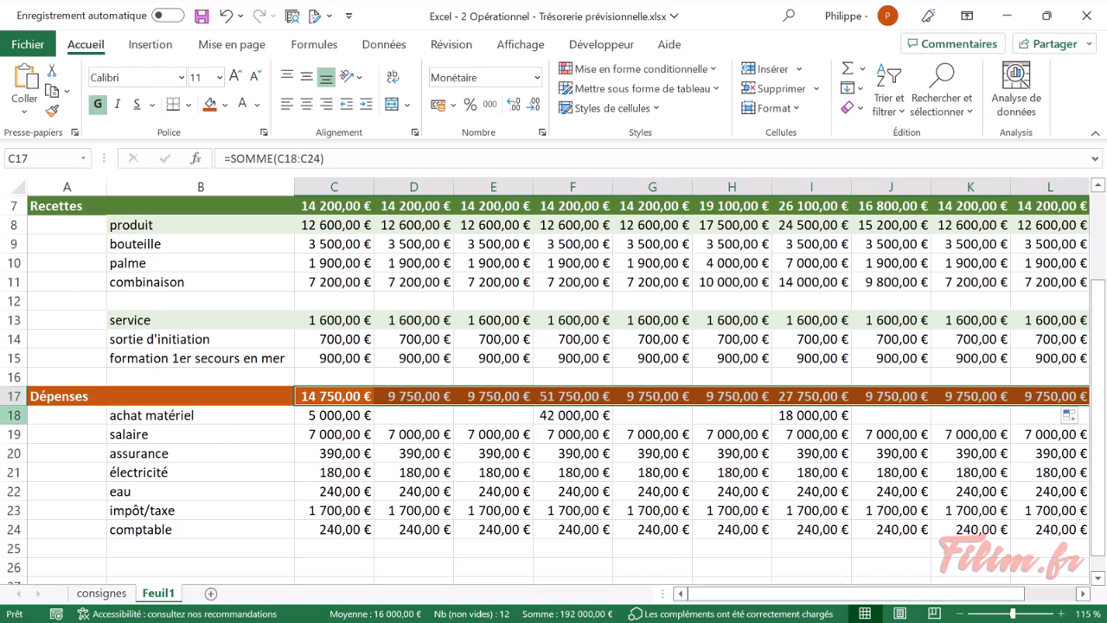
left_click(419, 470)
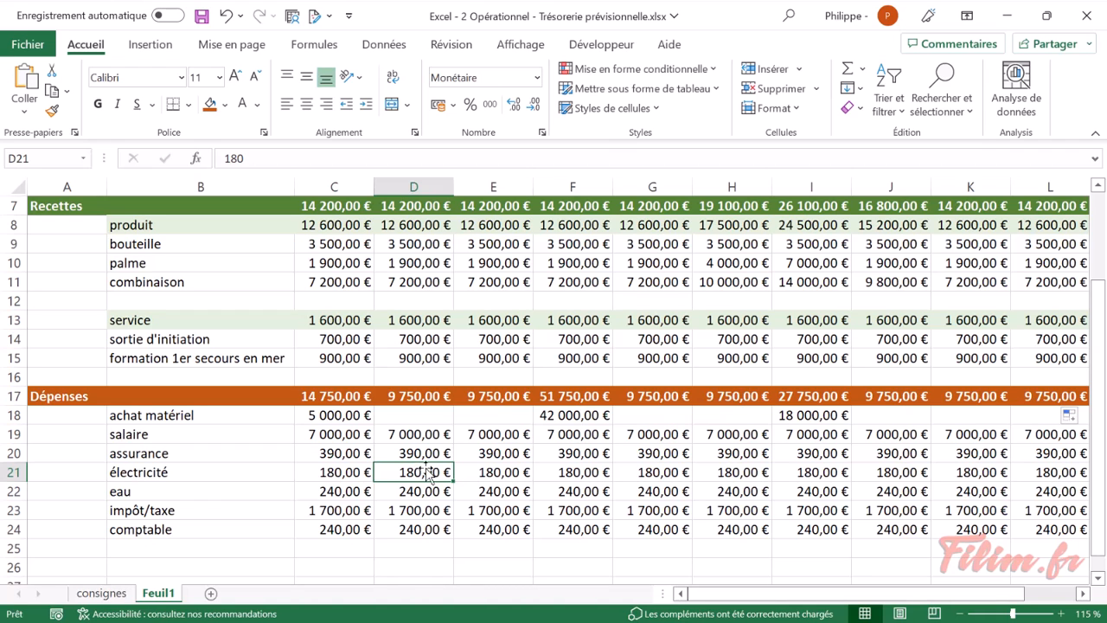
- Apply all borders to the expense detail range B18:N24, from achat matériel to comptable
scroll(476, 464, "down", 2)
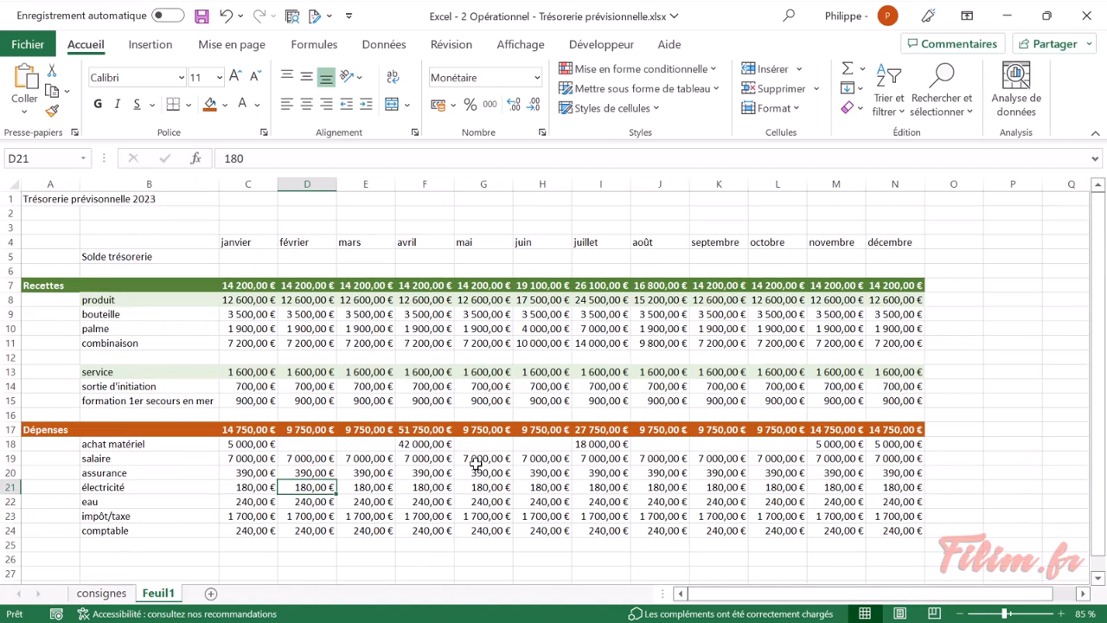
scroll(379, 502, "down", 1)
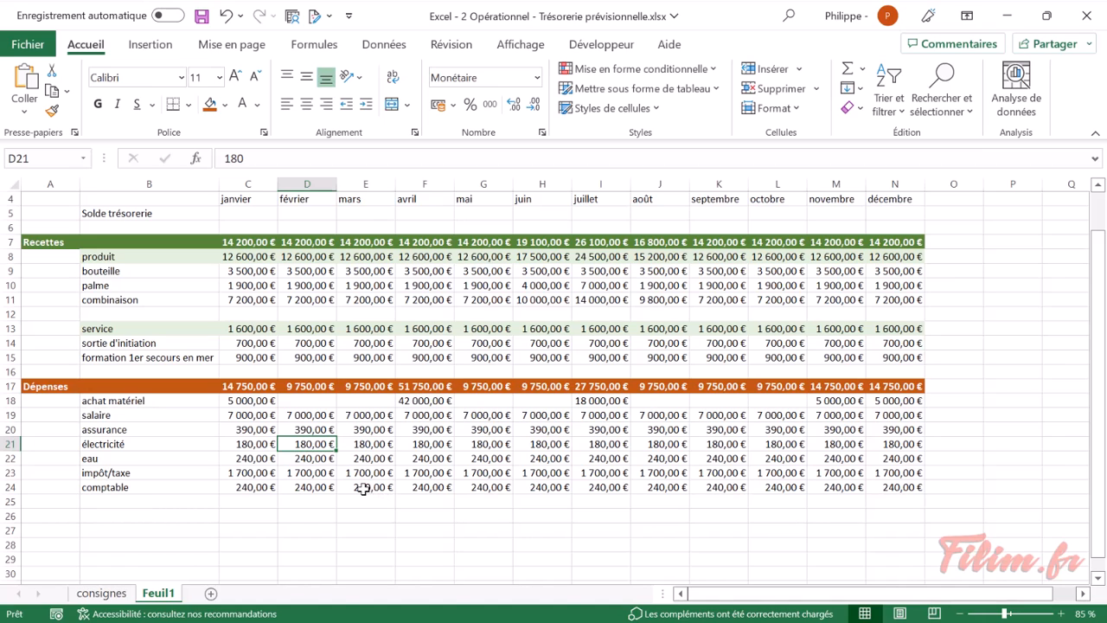
left_click(167, 433)
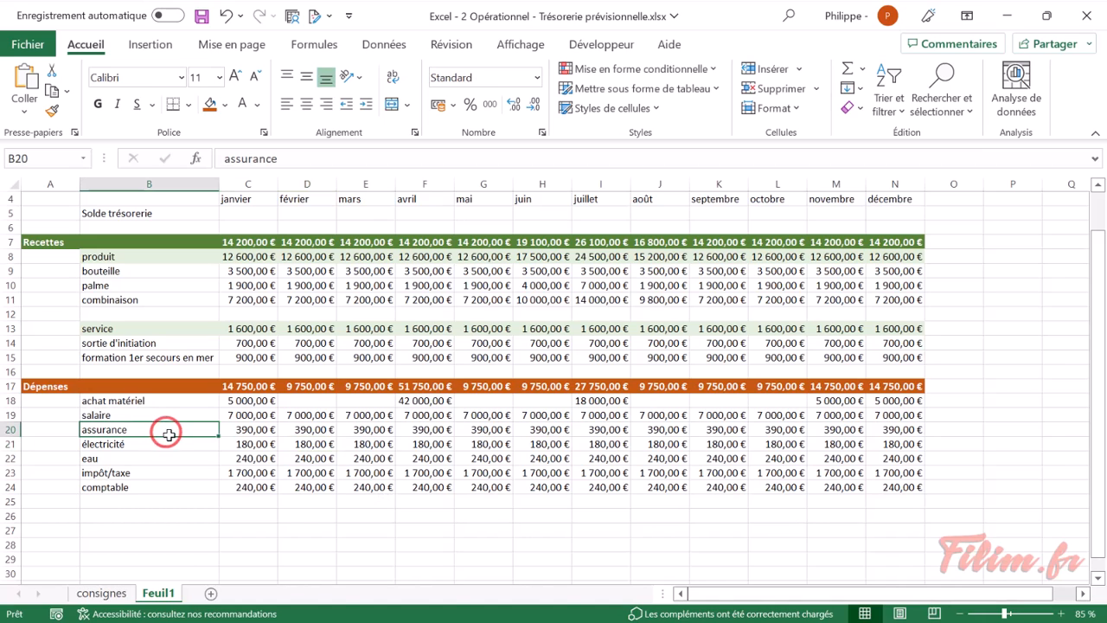
key("ctrl+a")
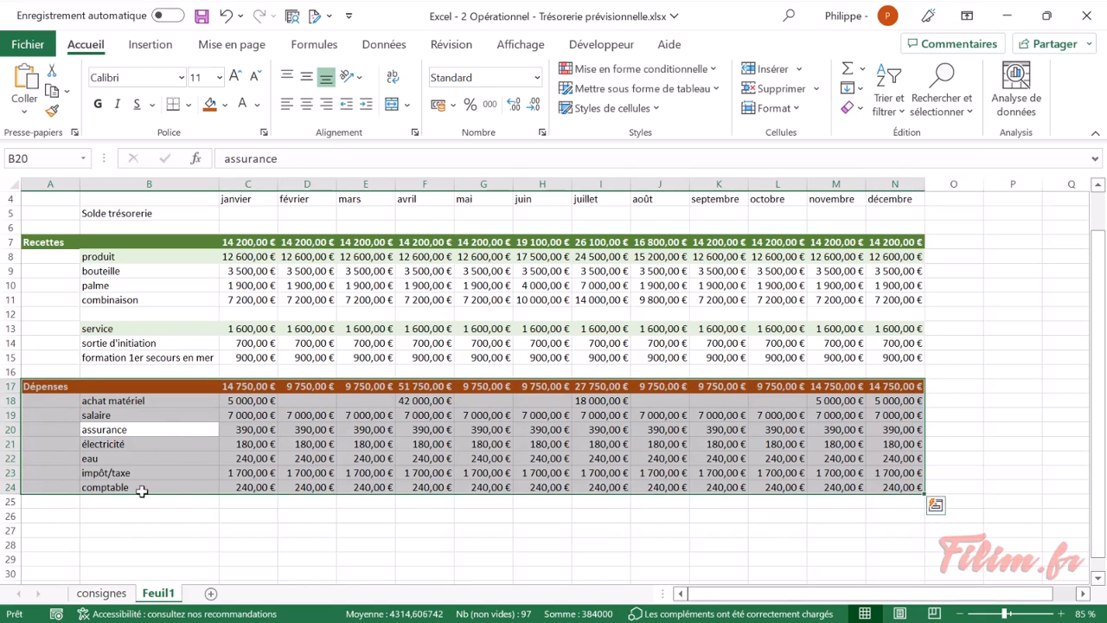
left_click(207, 470)
left_click_drag(159, 404, 893, 487)
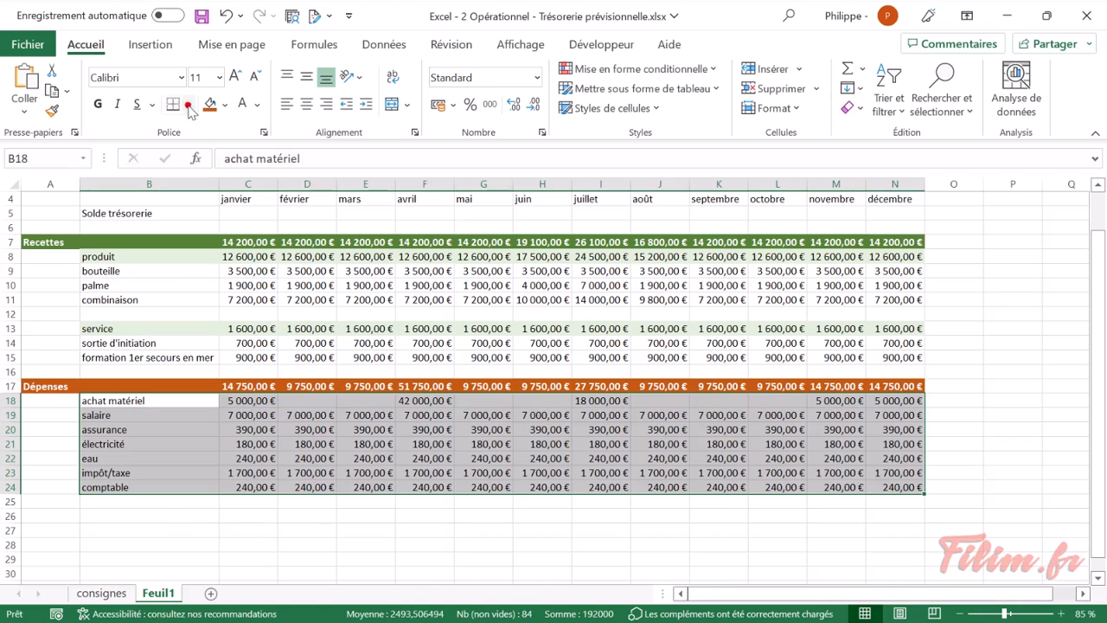
left_click(188, 104)
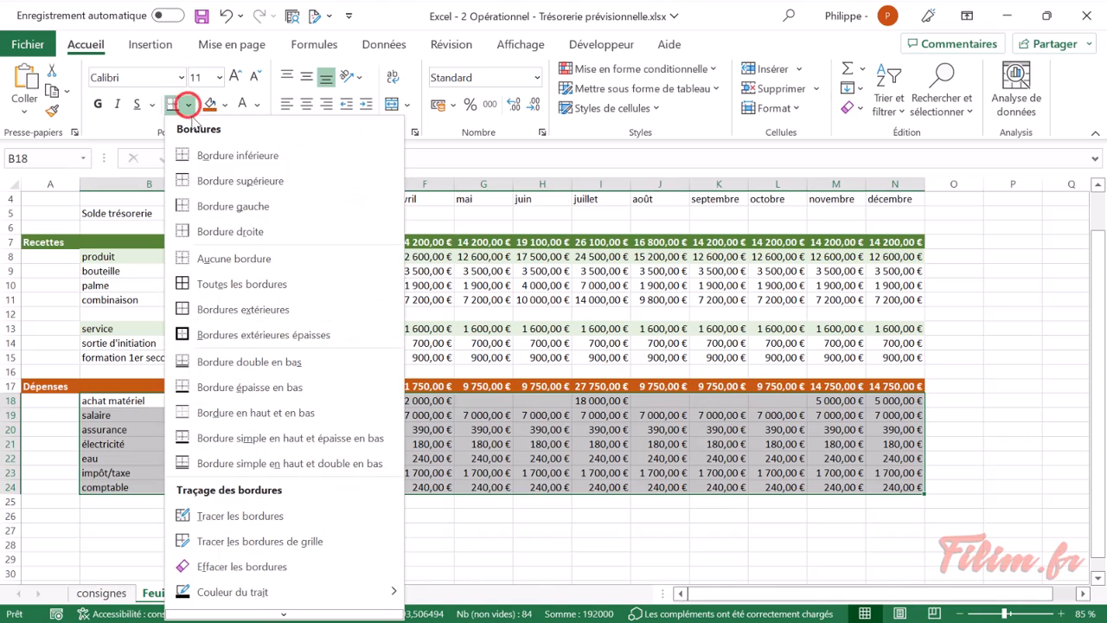
left_click(204, 285)
- Apply the same all-borders grid to C17:N17, the service block B13:N15, the produit block B8:N11 and C7:N7
left_click_drag(248, 385, 875, 388)
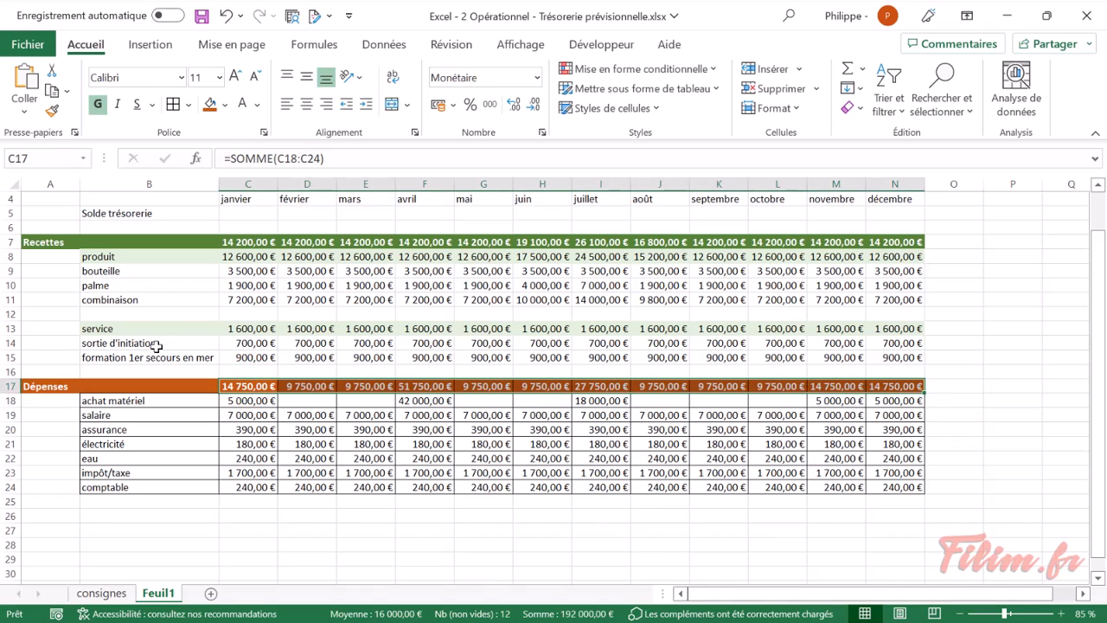
left_click_drag(140, 333, 351, 344)
left_click_drag(810, 351, 904, 355)
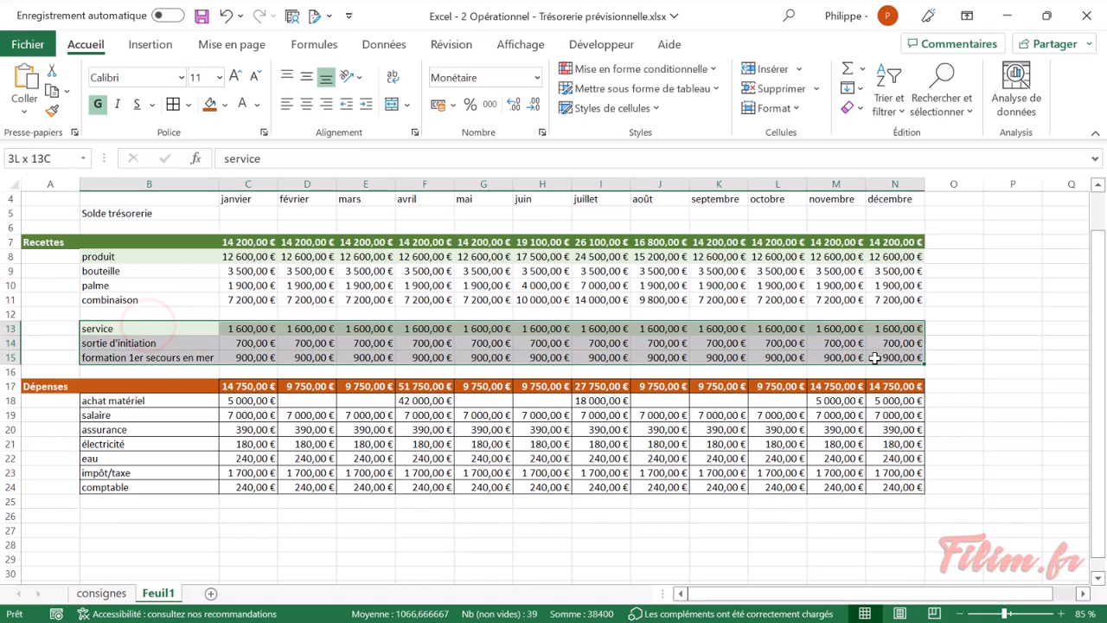
left_click_drag(184, 252, 899, 299)
left_click_drag(264, 245, 899, 245)
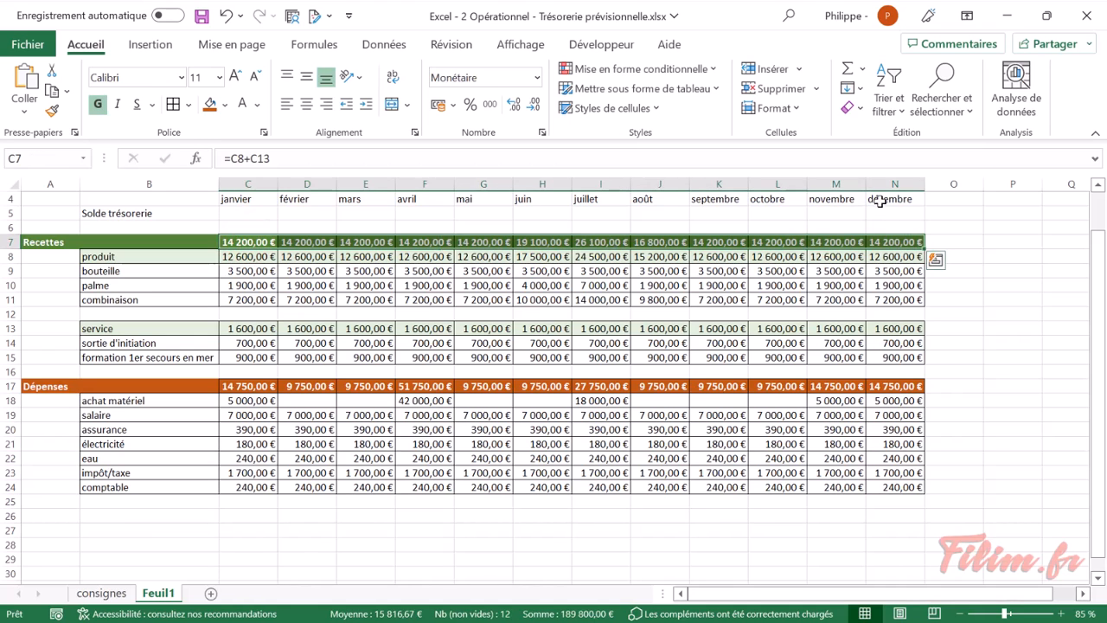
- Enter 18000 as the janvier Solde trésorerie in C5
scroll(390, 405, "up", 1)
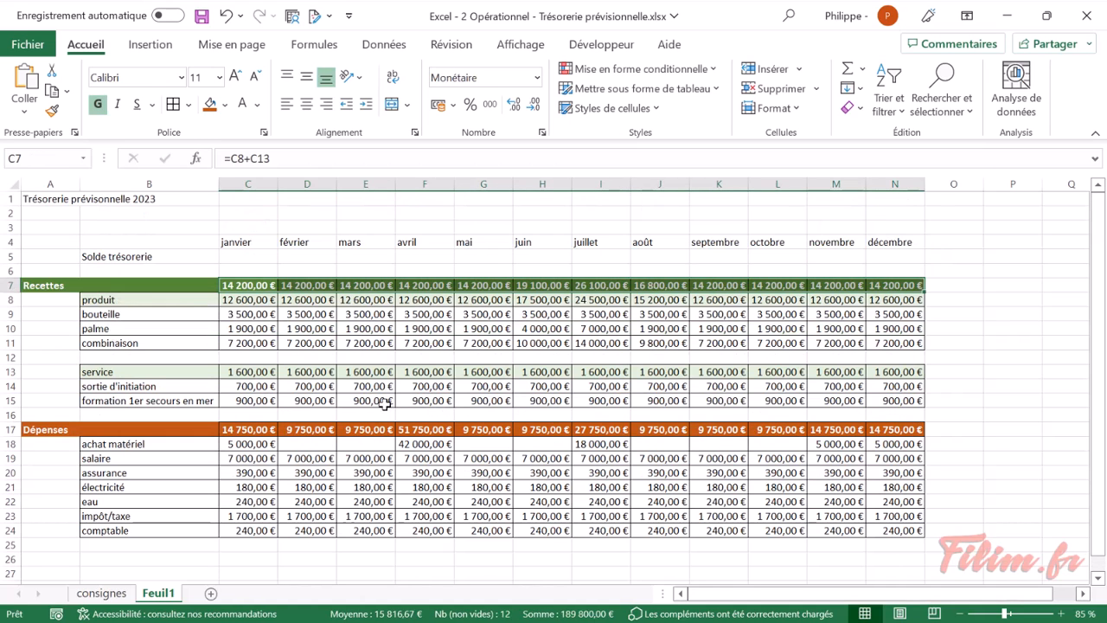
left_click(313, 326)
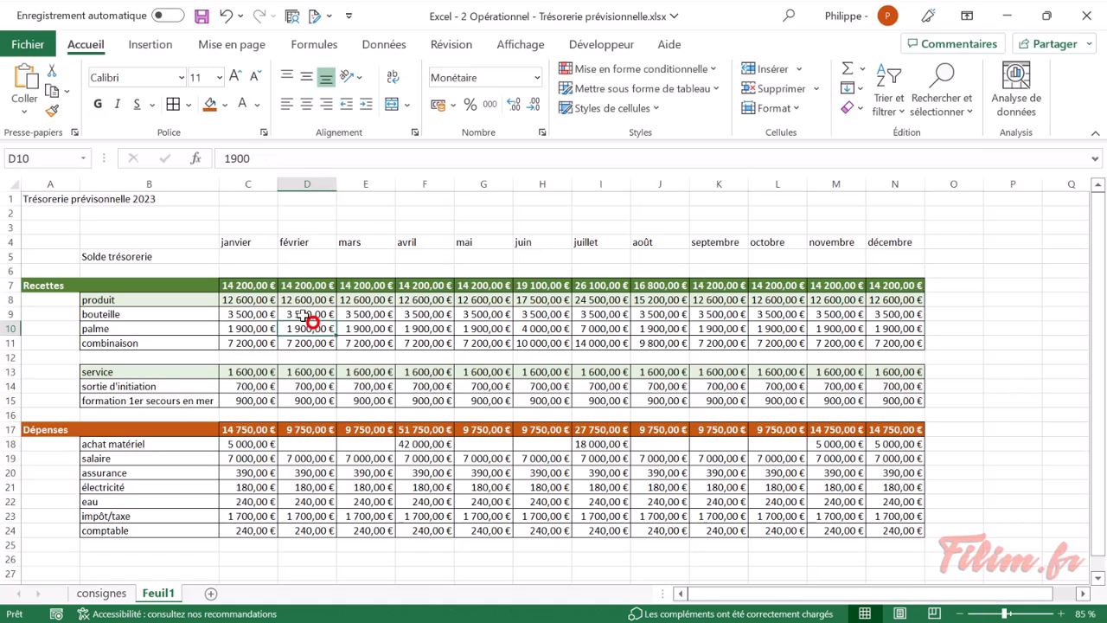
left_click(254, 256)
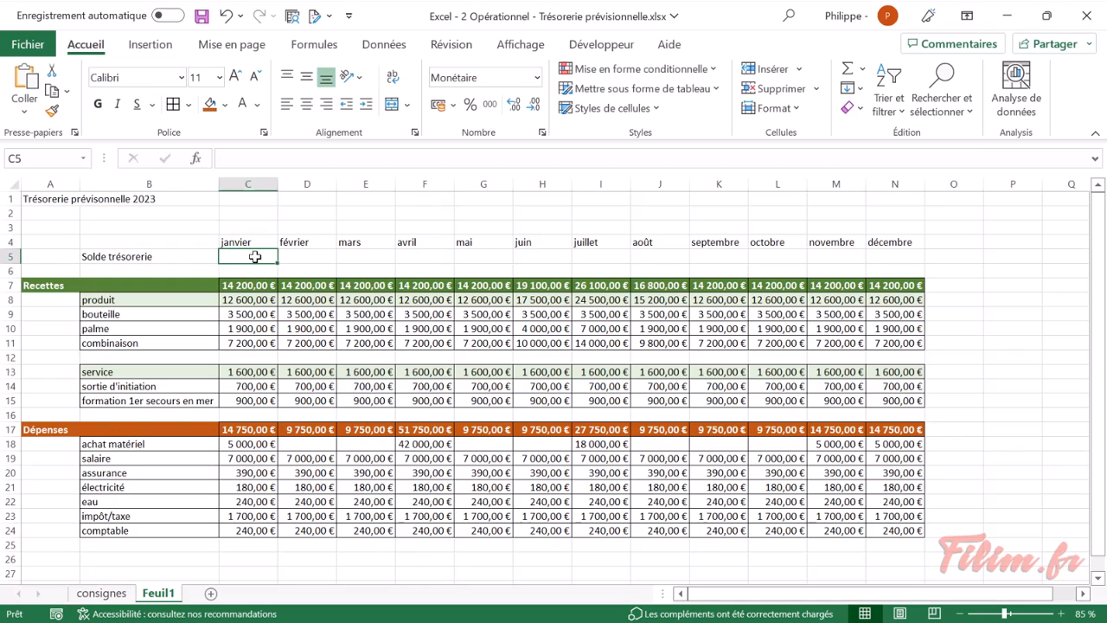
type("18000")
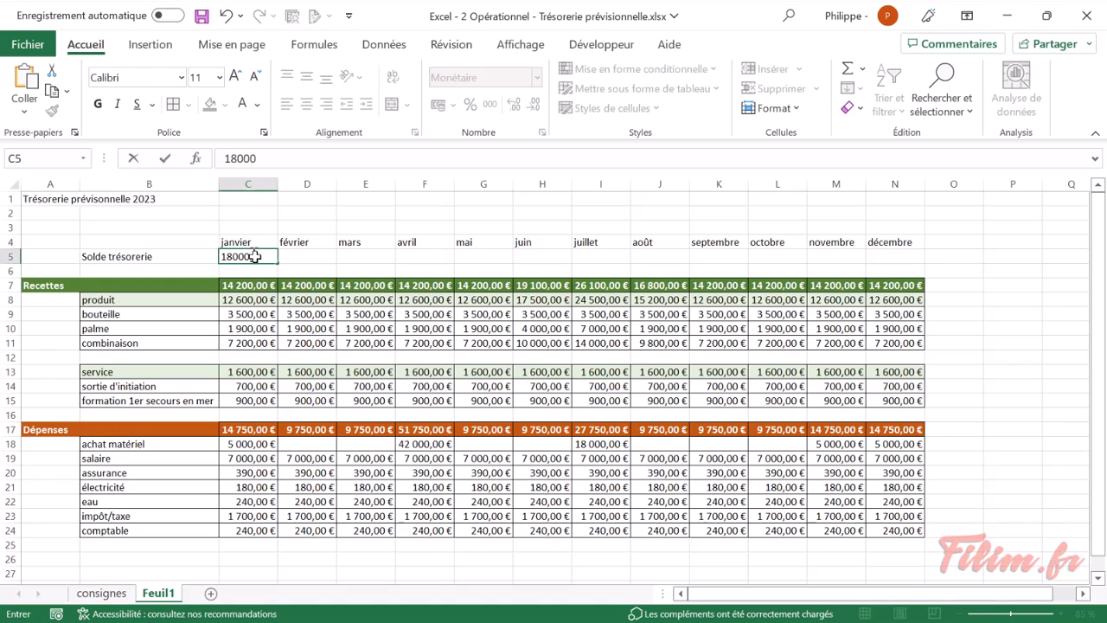
key("Tab")
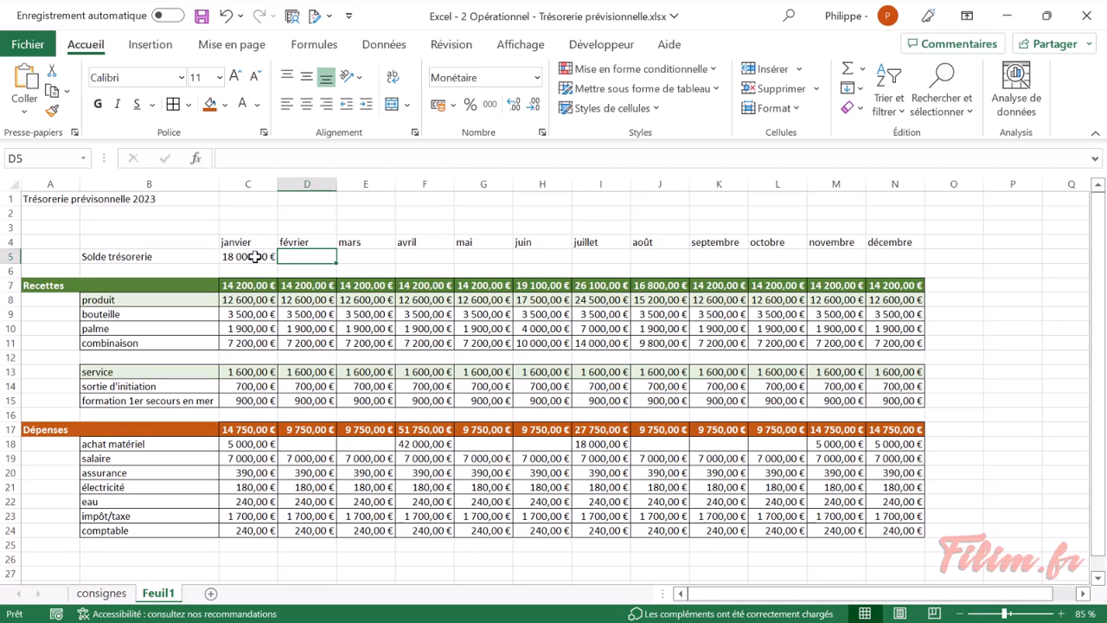
- Calculate the février Solde trésorerie in D5 from the janvier balance, receipts and expenses with the formula =C5+C7-C17
left_click(253, 257)
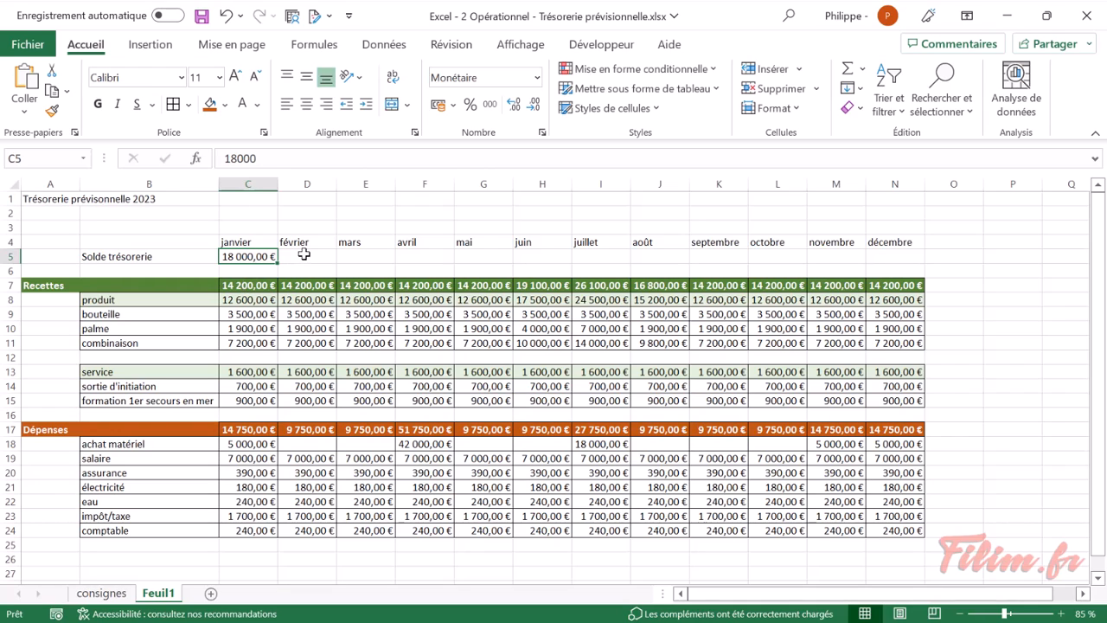
left_click(240, 287)
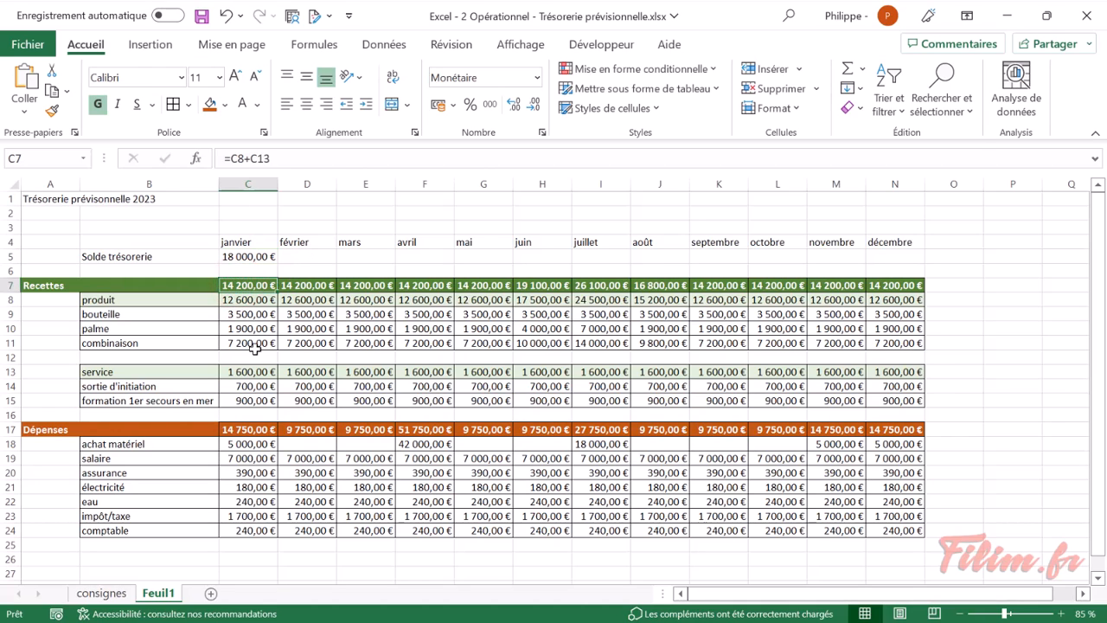
left_click(249, 430)
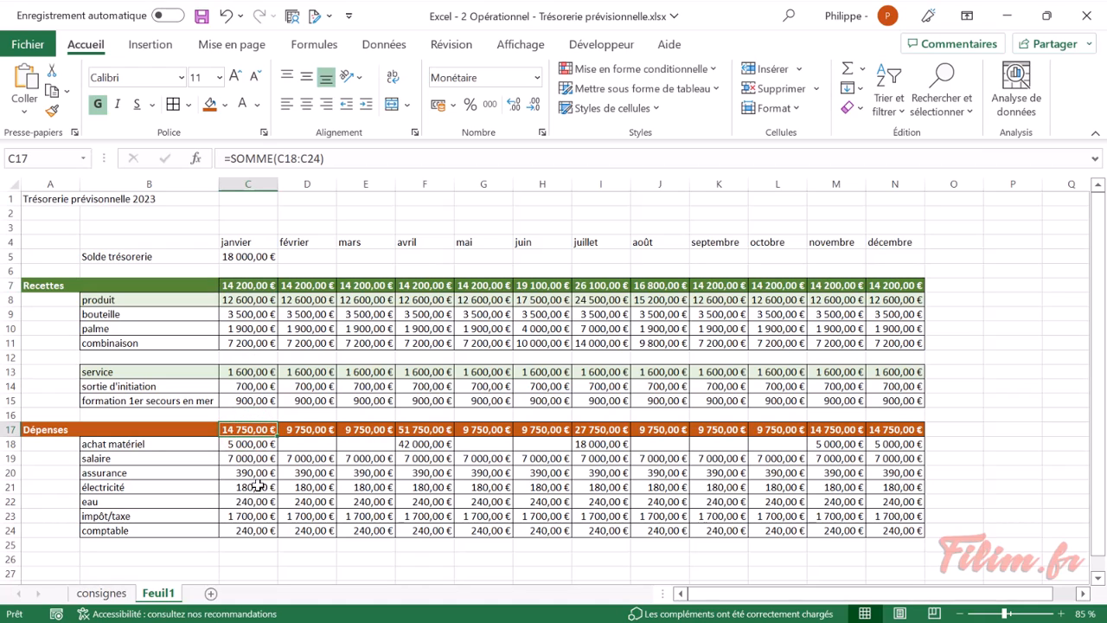
left_click(312, 254)
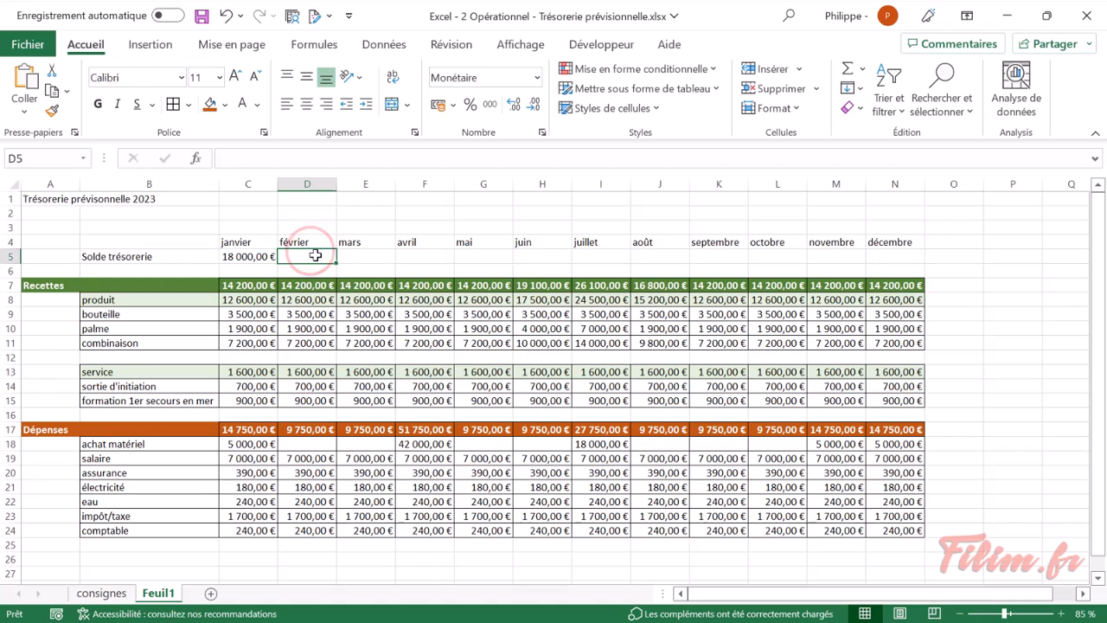
type("=")
left_click(252, 256)
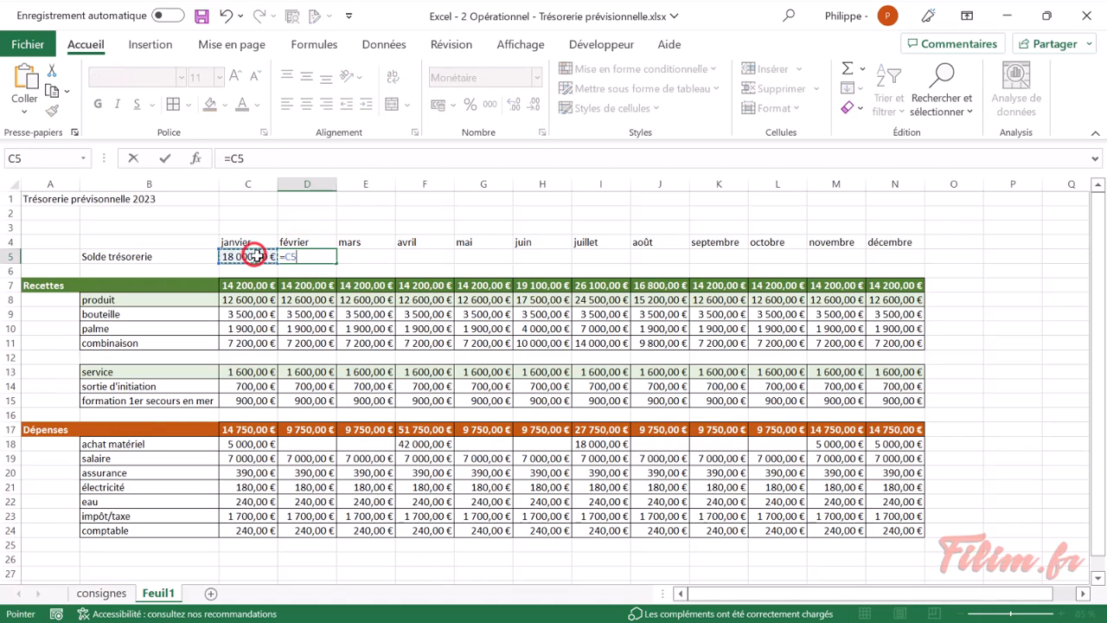
type("+")
left_click(254, 284)
type("-")
left_click(238, 428)
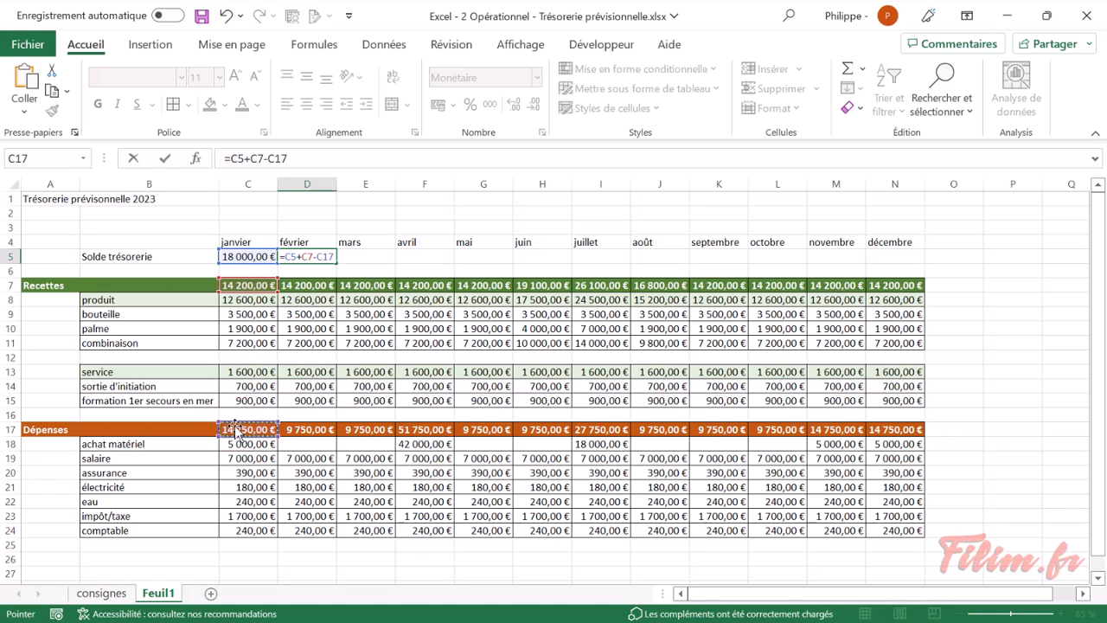
key("Return")
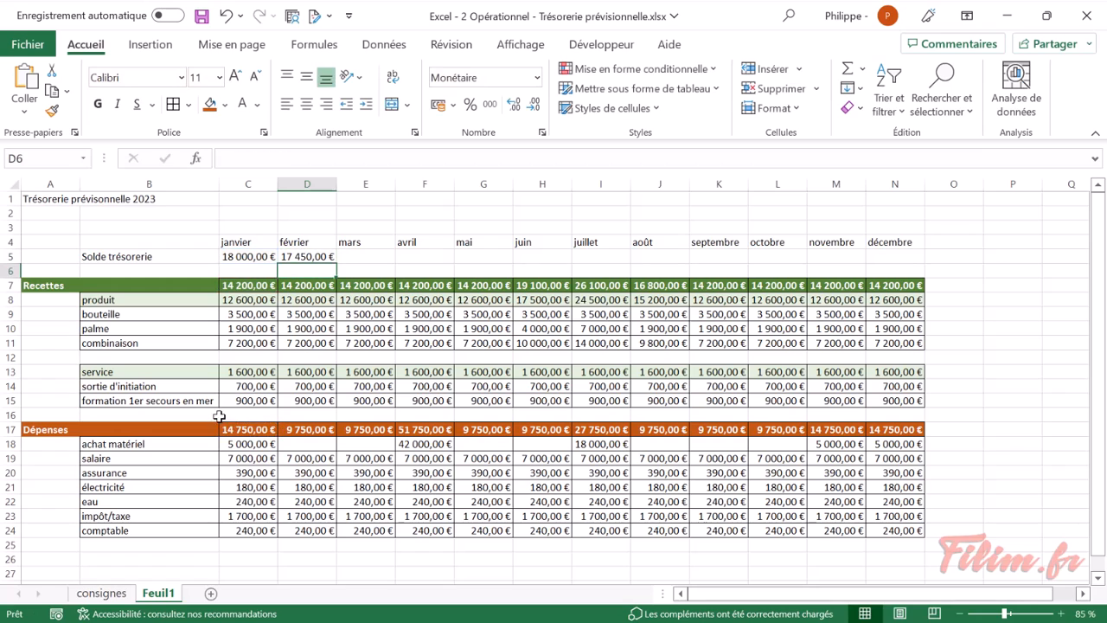
- Fill the février balance cell D5 with the custom light blue #DADFF2 and make its text bold
left_click(311, 257)
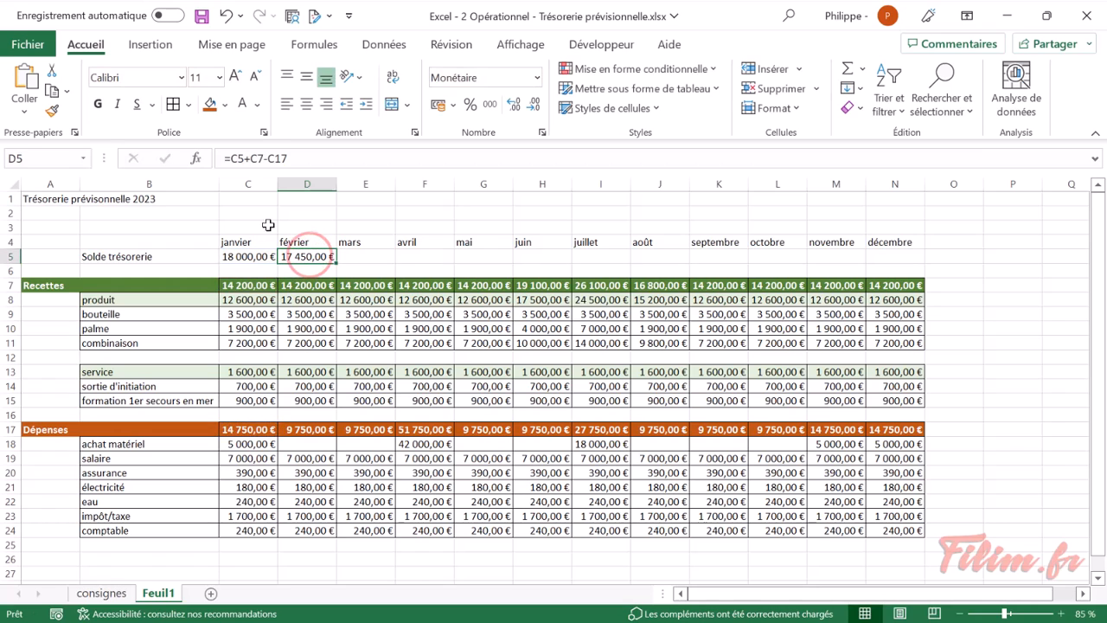
left_click(225, 106)
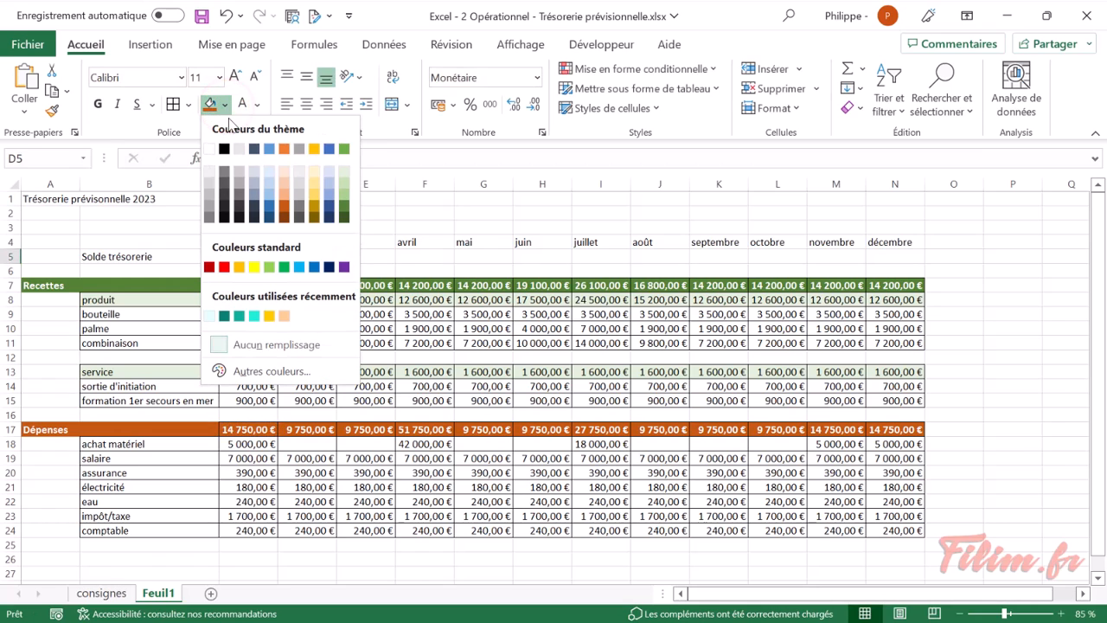
left_click(275, 371)
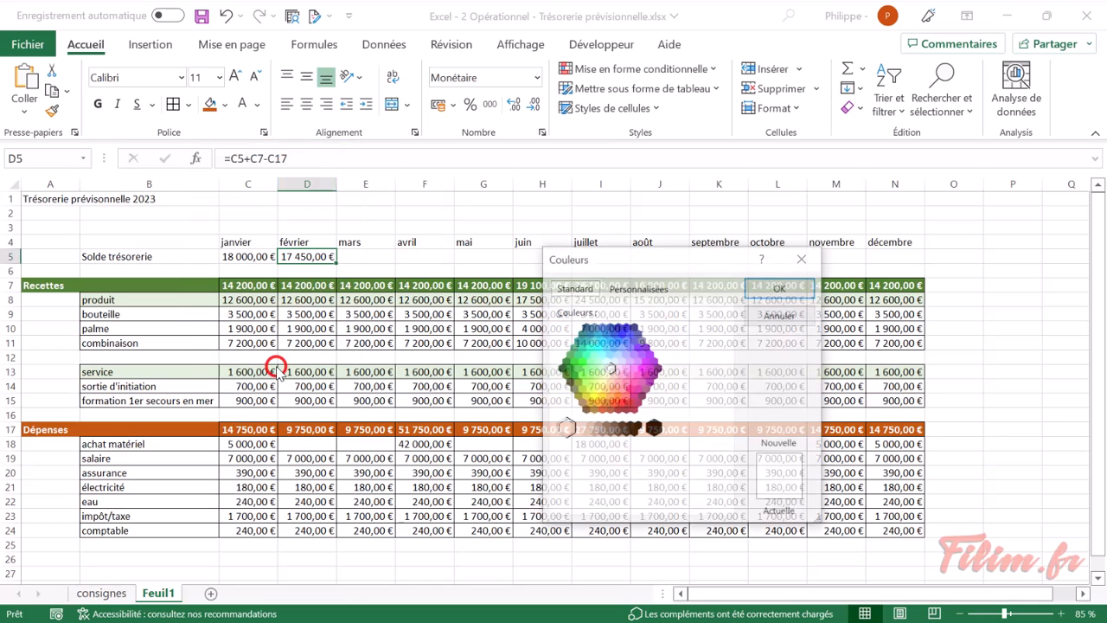
left_click(632, 294)
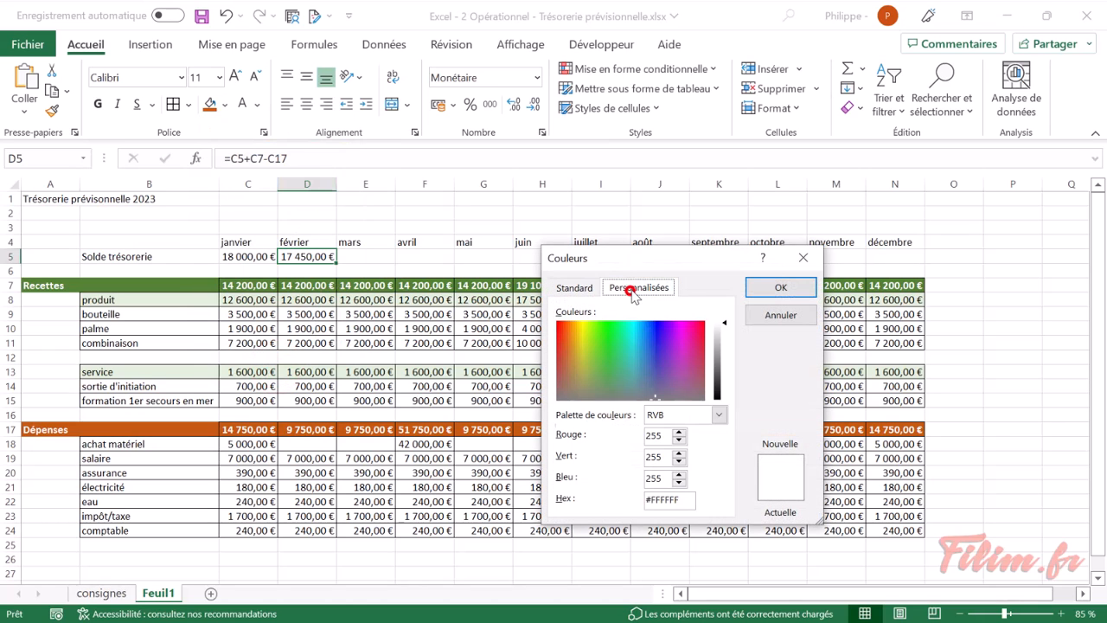
left_click_drag(629, 354, 652, 360)
mouse_move(717, 334)
left_mouse_down()
mouse_move(720, 355)
mouse_move(721, 330)
left_mouse_up()
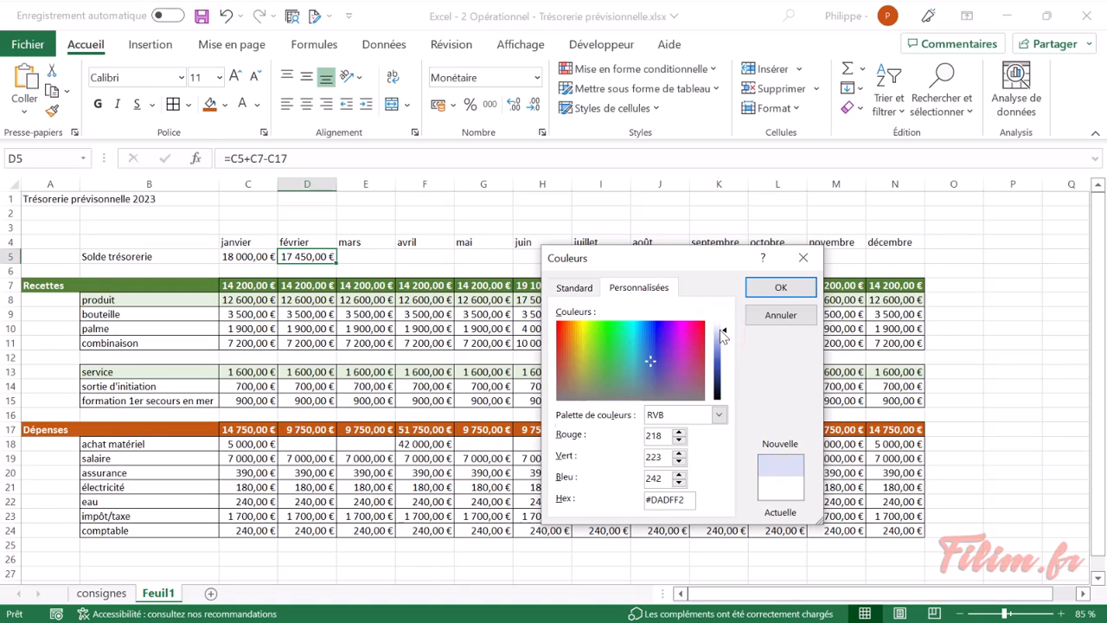
left_click(756, 288)
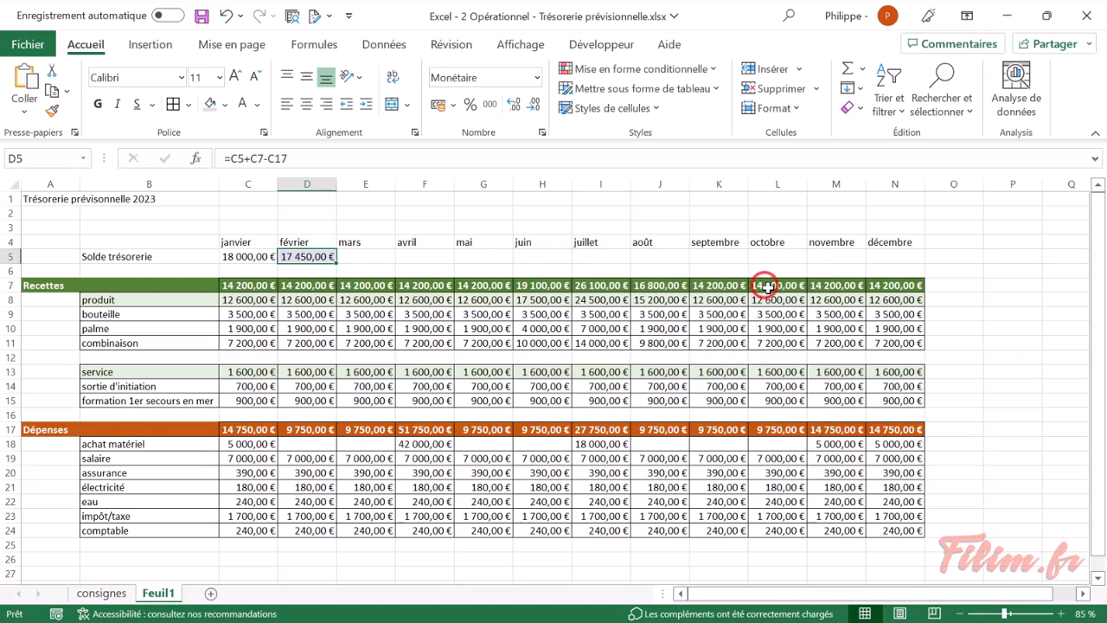
left_click(225, 106)
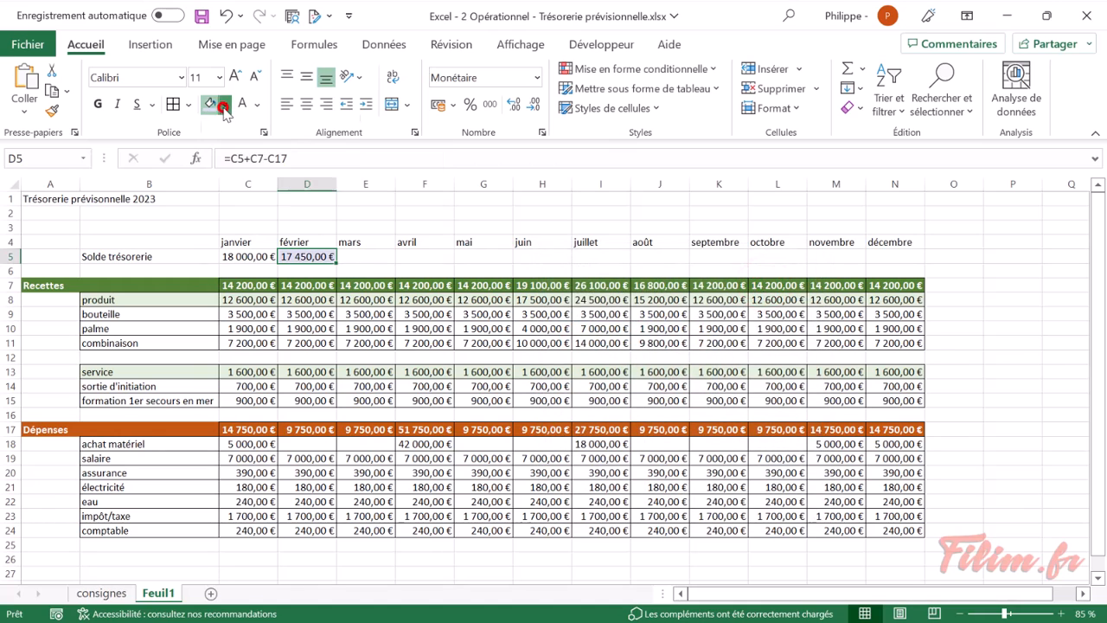
left_click(225, 107)
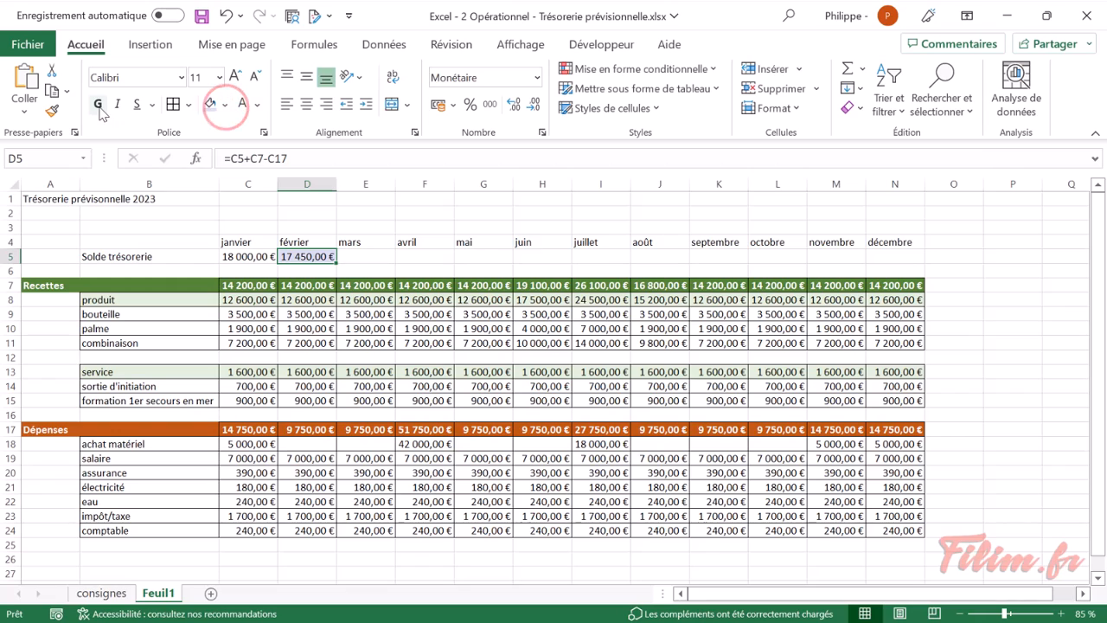
left_click(98, 105)
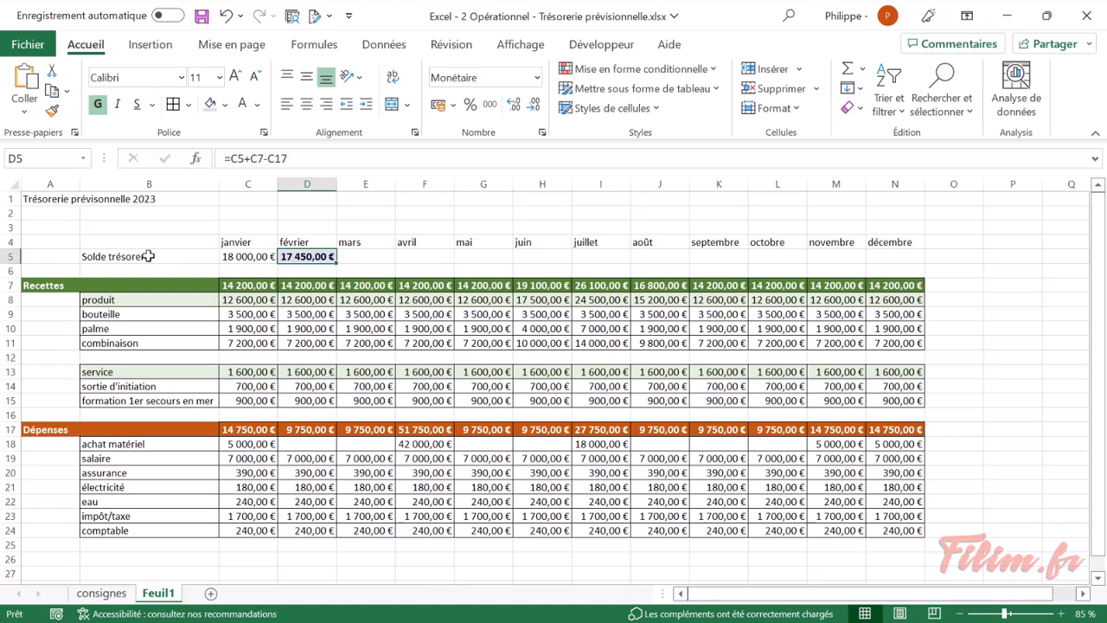
- Increase the font size of the Solde trésorerie row, B5:N5, to 12
left_click_drag(184, 255, 875, 253)
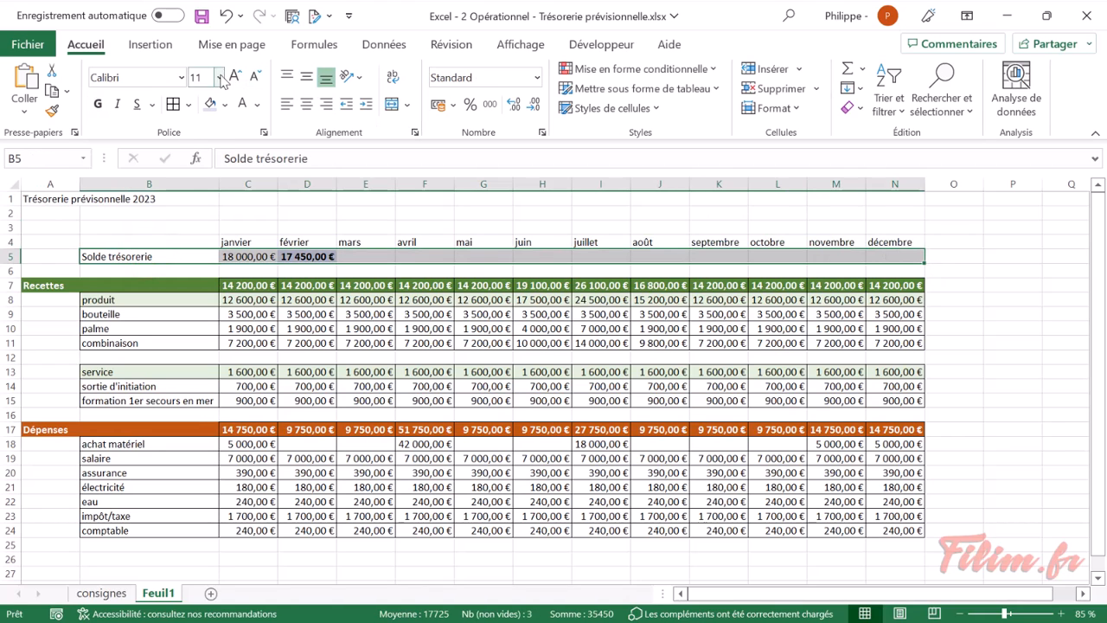
left_click(234, 76)
left_click(307, 298)
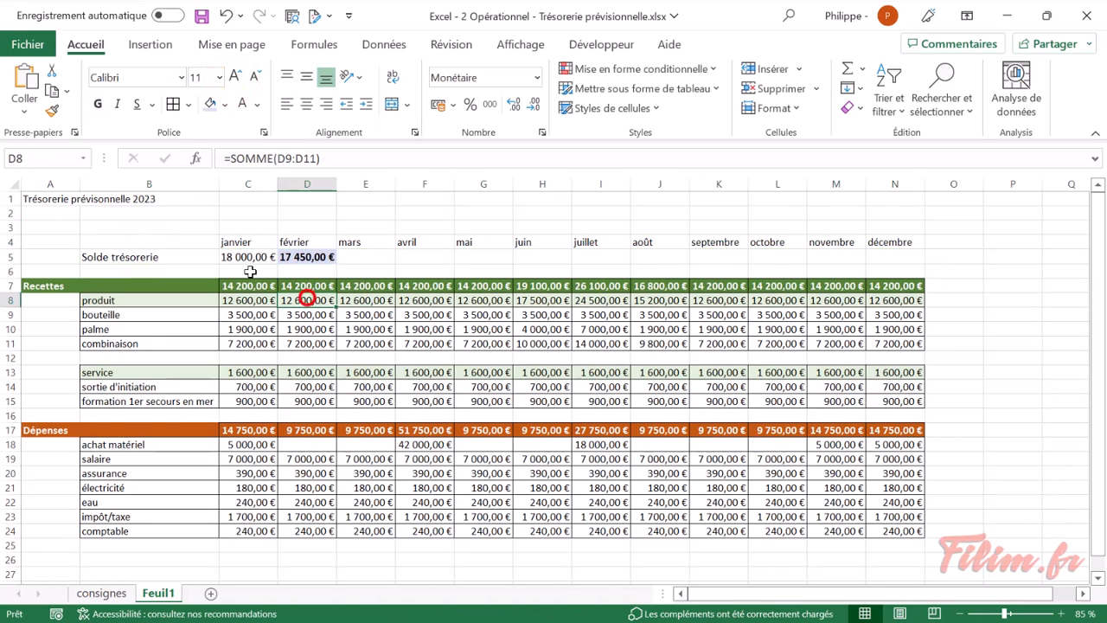
- Fill the février balance formula and its formatting from D5 across the remaining months to décembre in N5
left_click(305, 257)
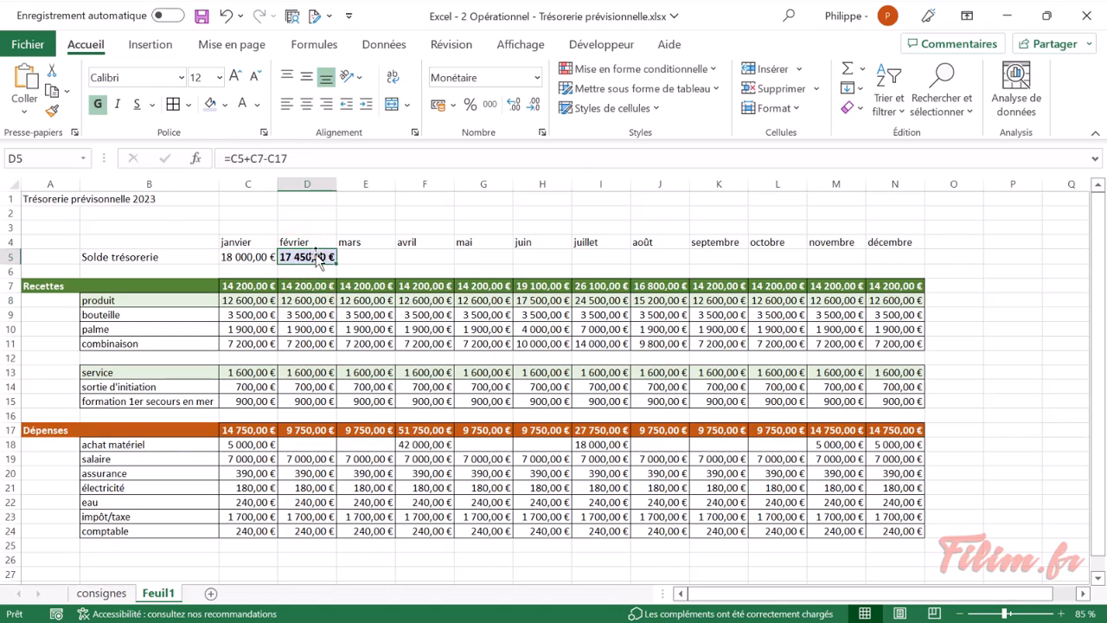
left_click_drag(251, 256, 294, 257)
left_click(296, 255)
left_click_drag(338, 265, 912, 256)
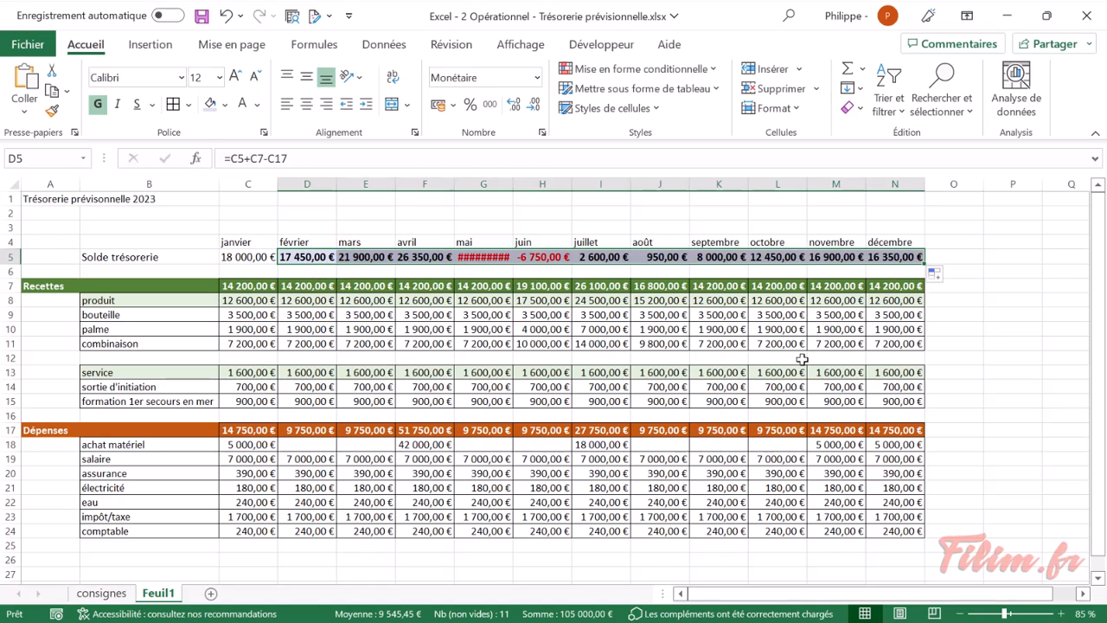
- Adjust the width of the mai column G so that its full treasury balance fits
left_click_drag(512, 184, 541, 184)
left_click(505, 257)
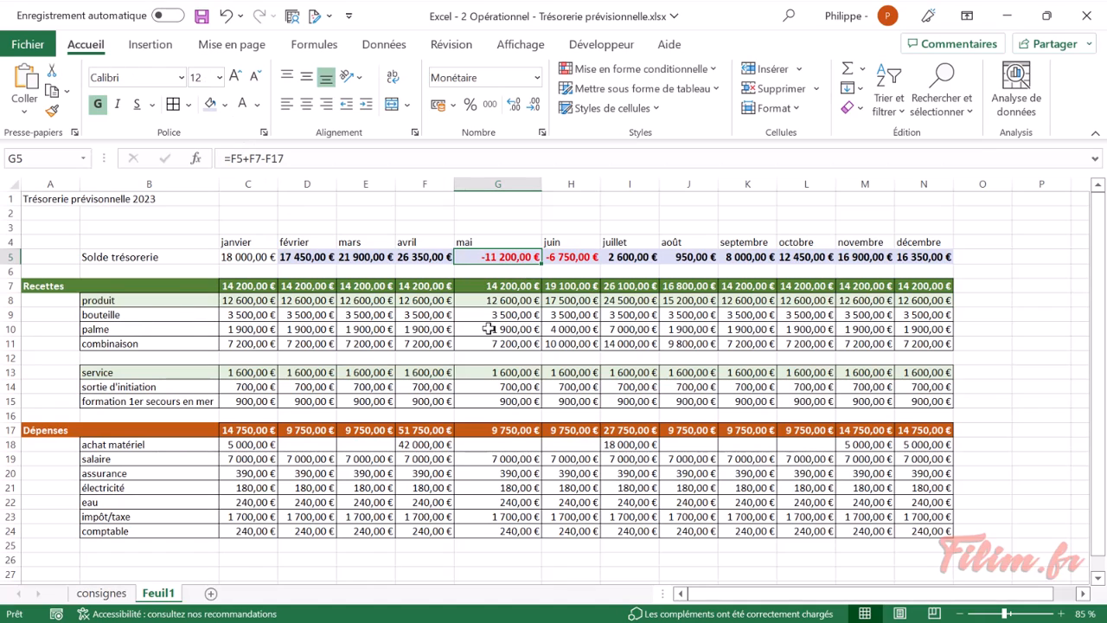
left_click(425, 444)
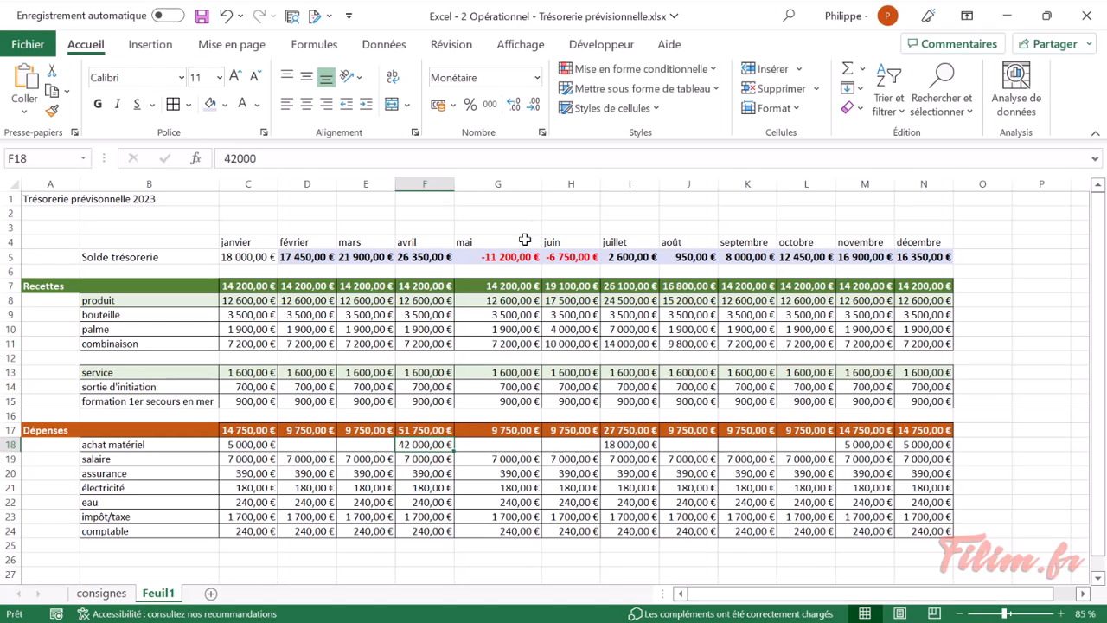
left_click_drag(542, 189, 520, 189)
left_click(582, 330)
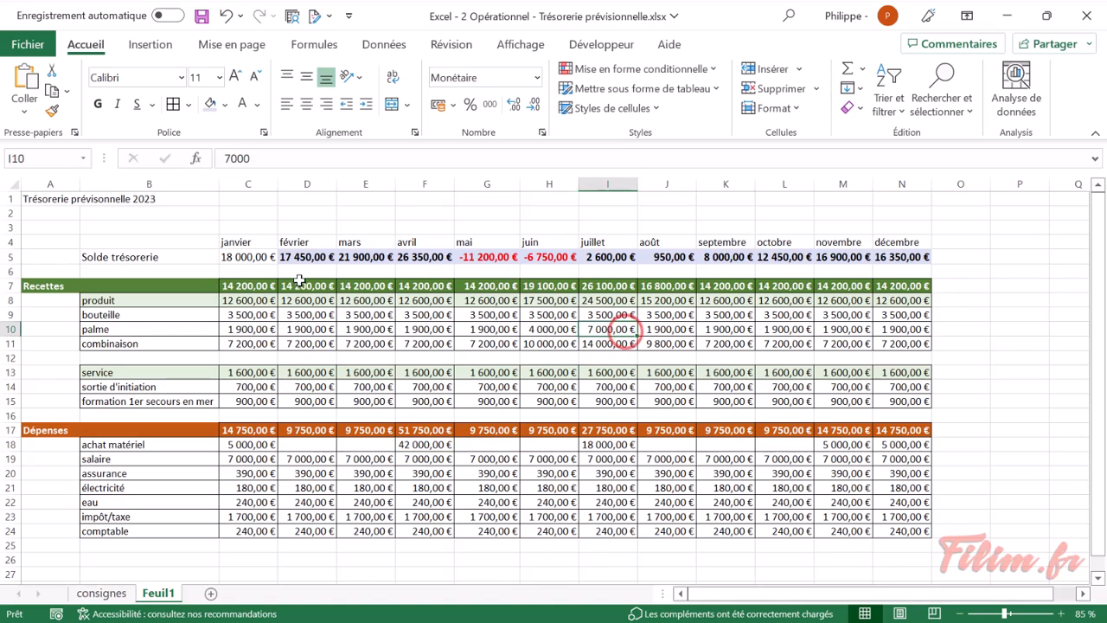
- Try a column width of 10 for the janvier to décembre columns C to N, and settle on a uniform width of 13
left_click_drag(247, 242, 899, 242)
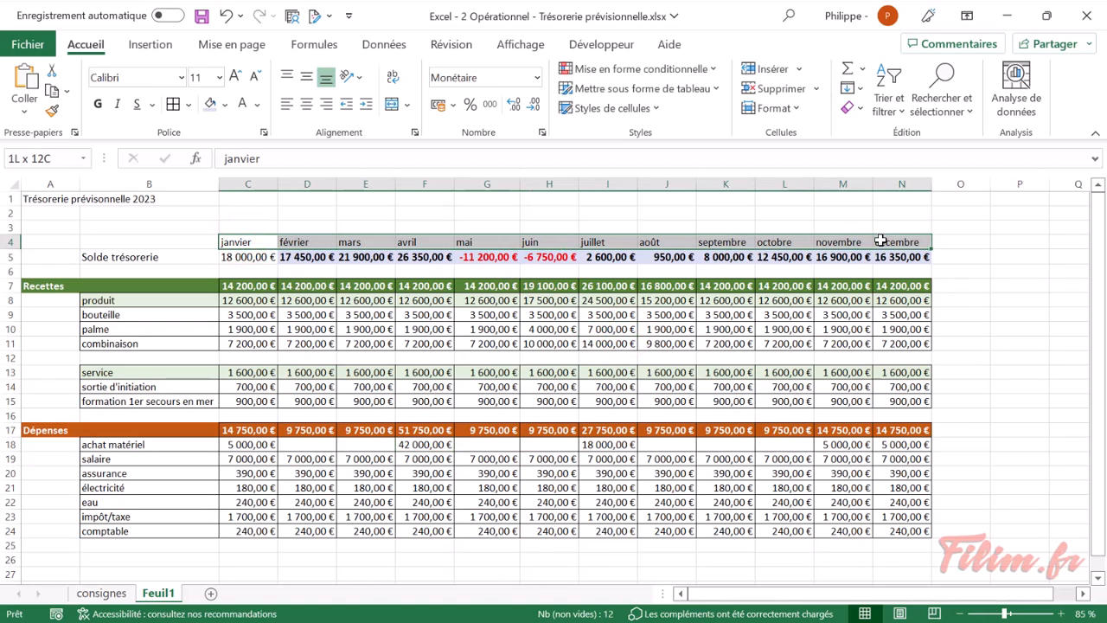
left_click(772, 108)
left_click(798, 212)
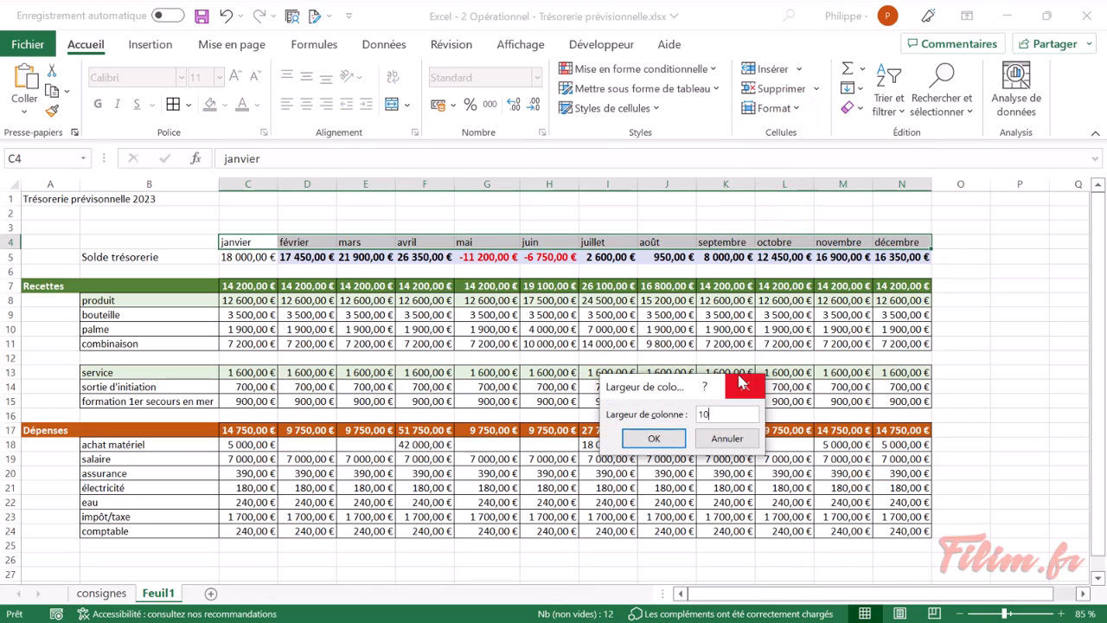
key("Return")
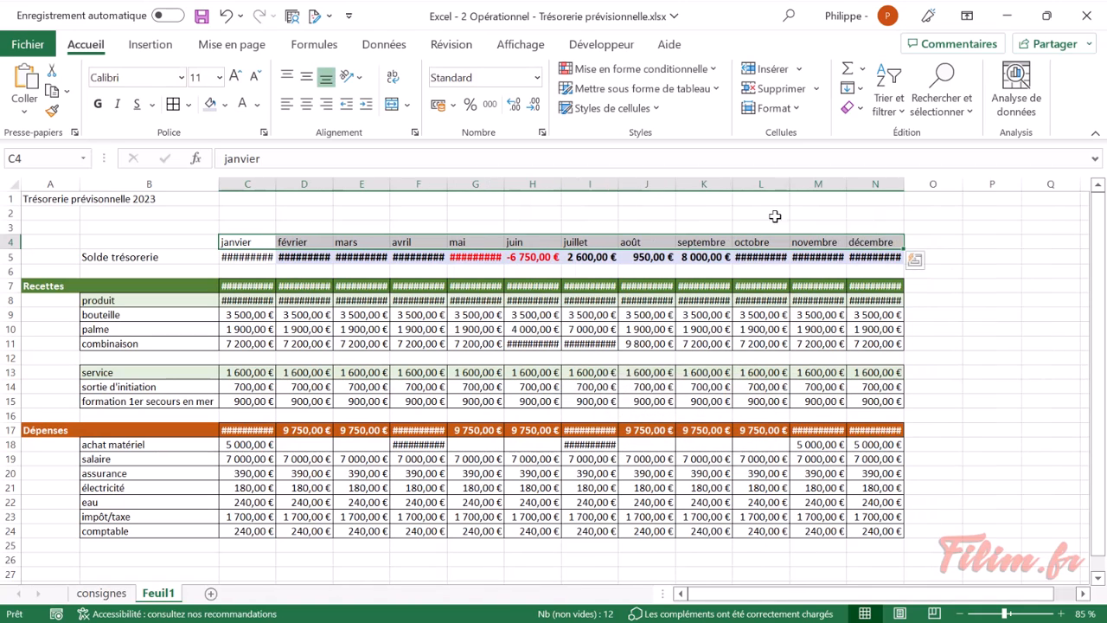
left_click(772, 108)
left_click(780, 210)
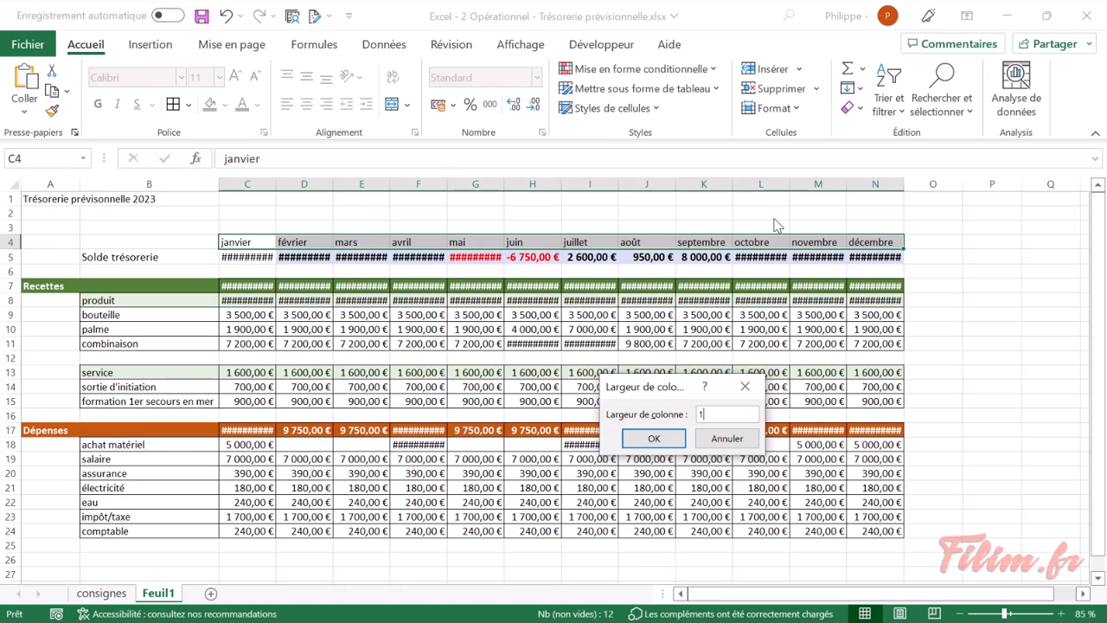
key("Return")
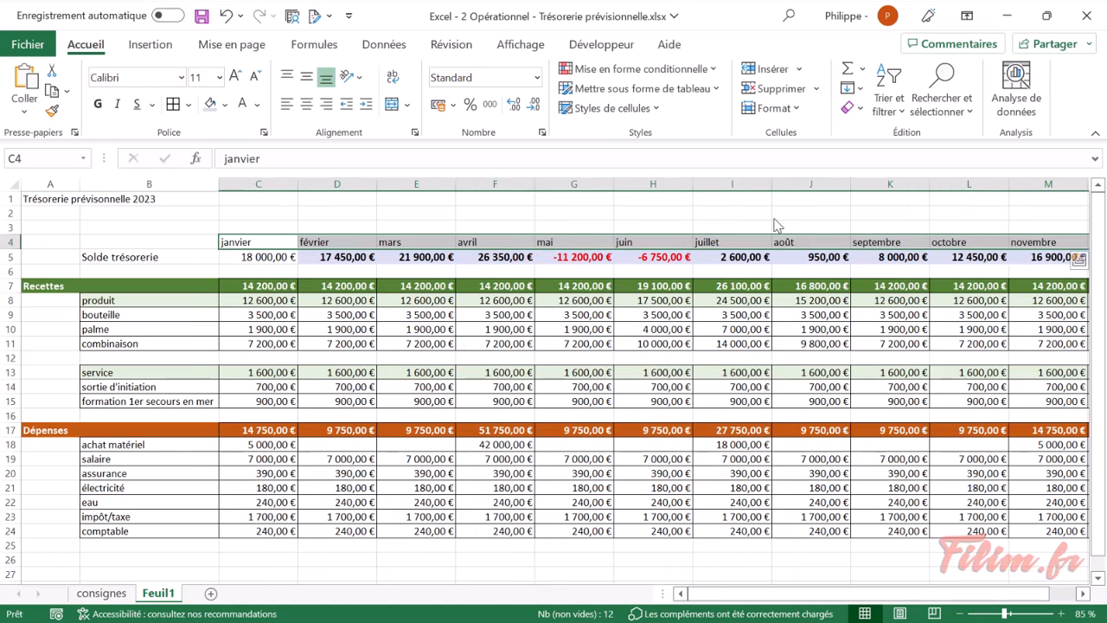
left_click(774, 109)
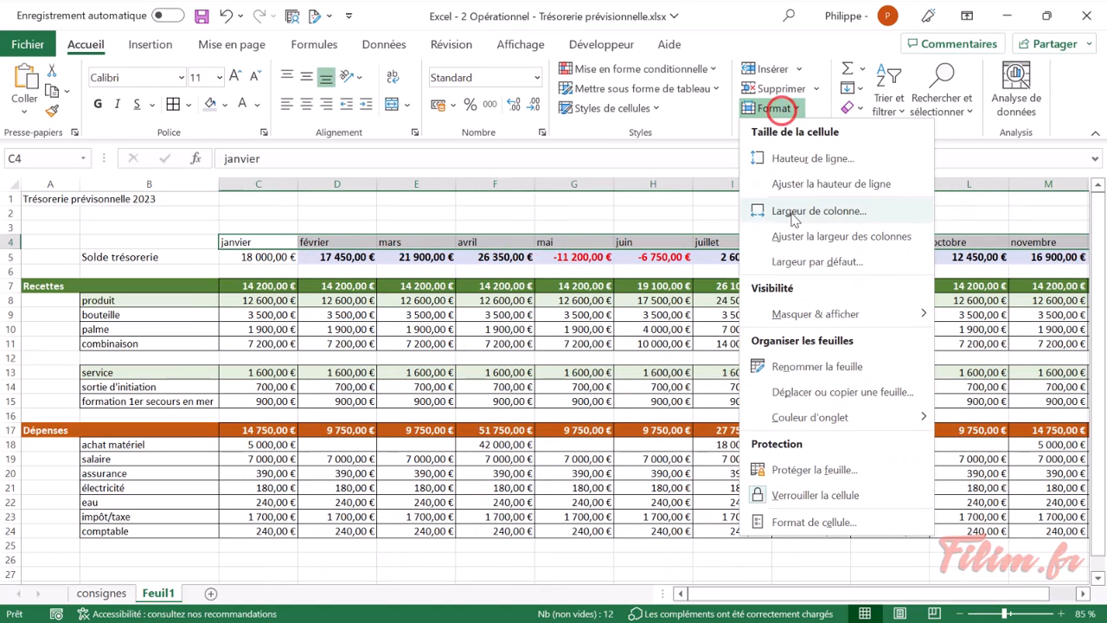
left_click(789, 213)
type("13")
key("Return")
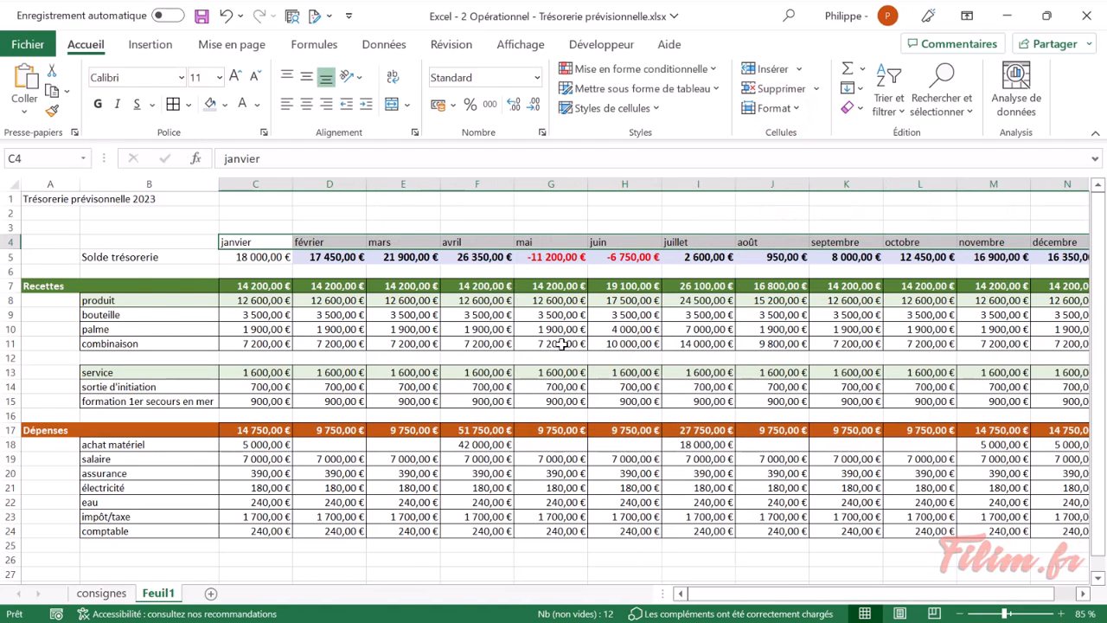
- Set a uniform width of 12 for the janvier to décembre columns C to N
scroll(562, 344, "down", 1)
scroll(560, 344, "up", 1)
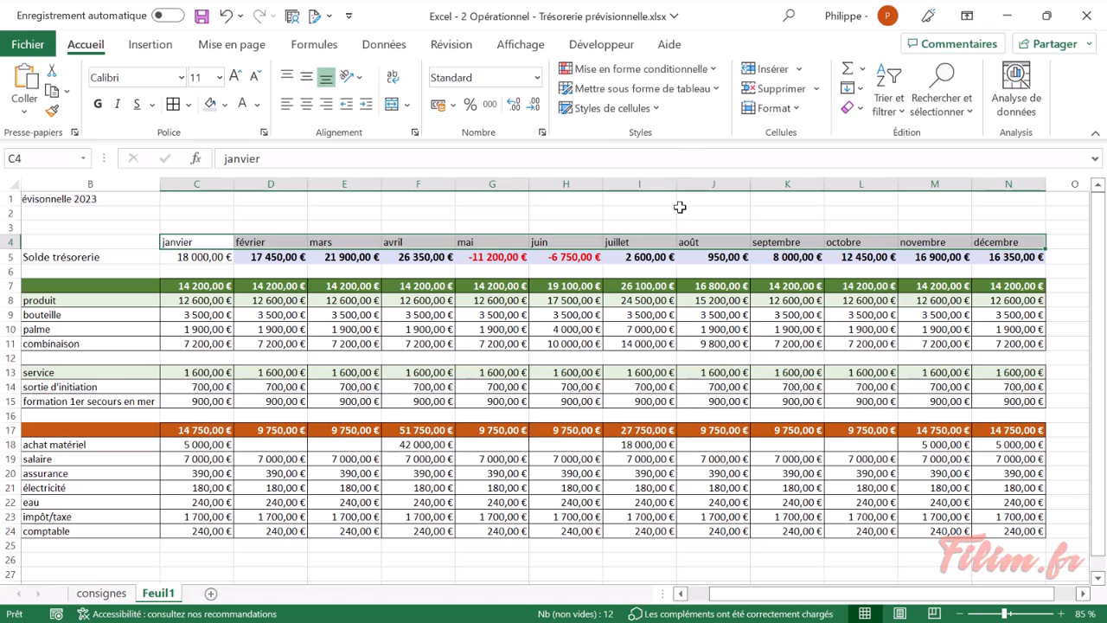
left_click_drag(780, 593, 763, 592)
left_click(793, 107)
left_click(826, 211)
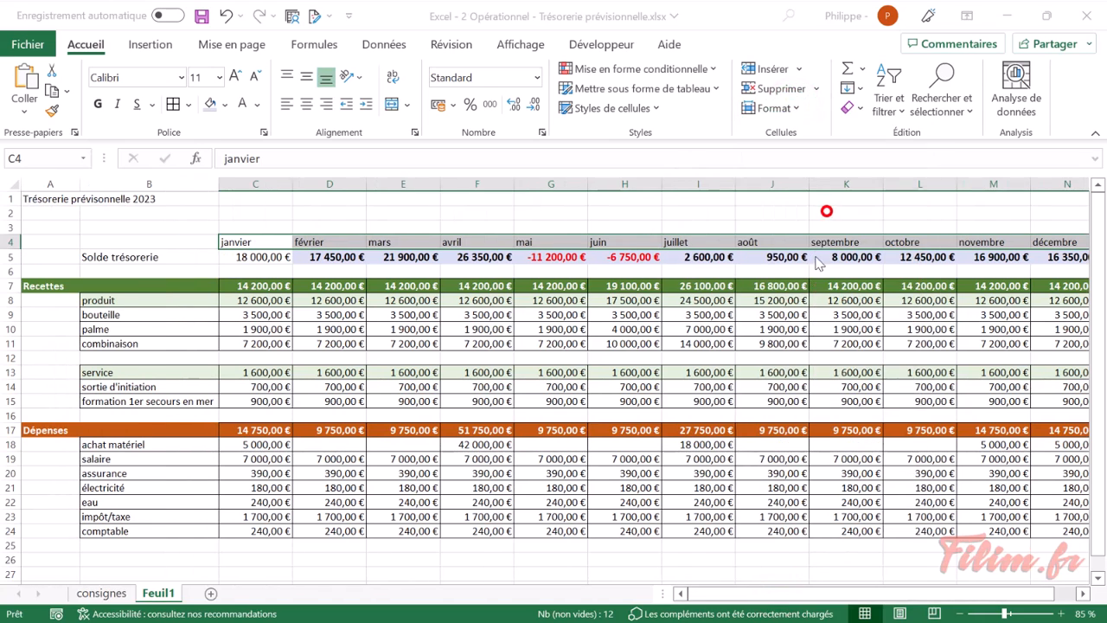
type("12")
key("Return")
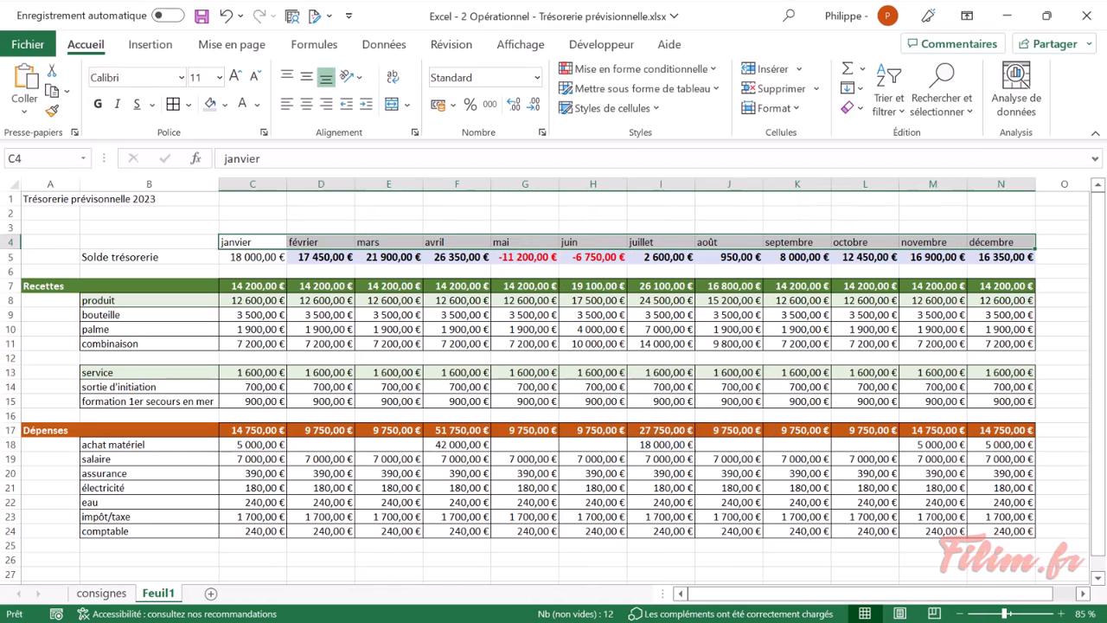
left_click(531, 374)
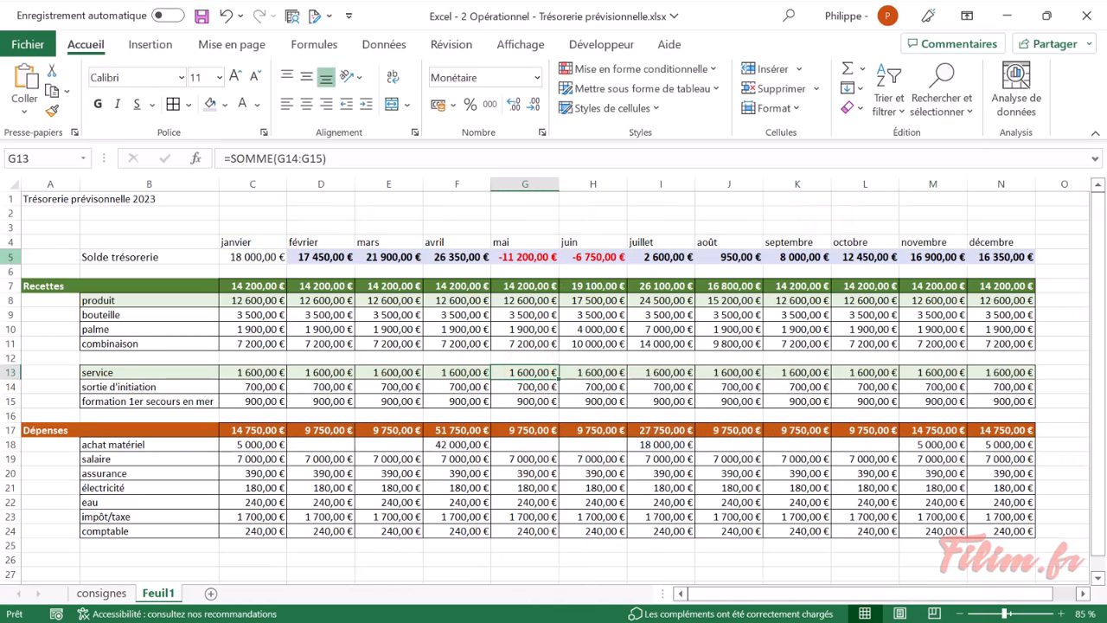
- Center the month headers from janvier to décembre in C4:N4 and make them bold and italic
left_click_drag(270, 242, 1030, 242)
left_click(304, 104)
key("ctrl+g")
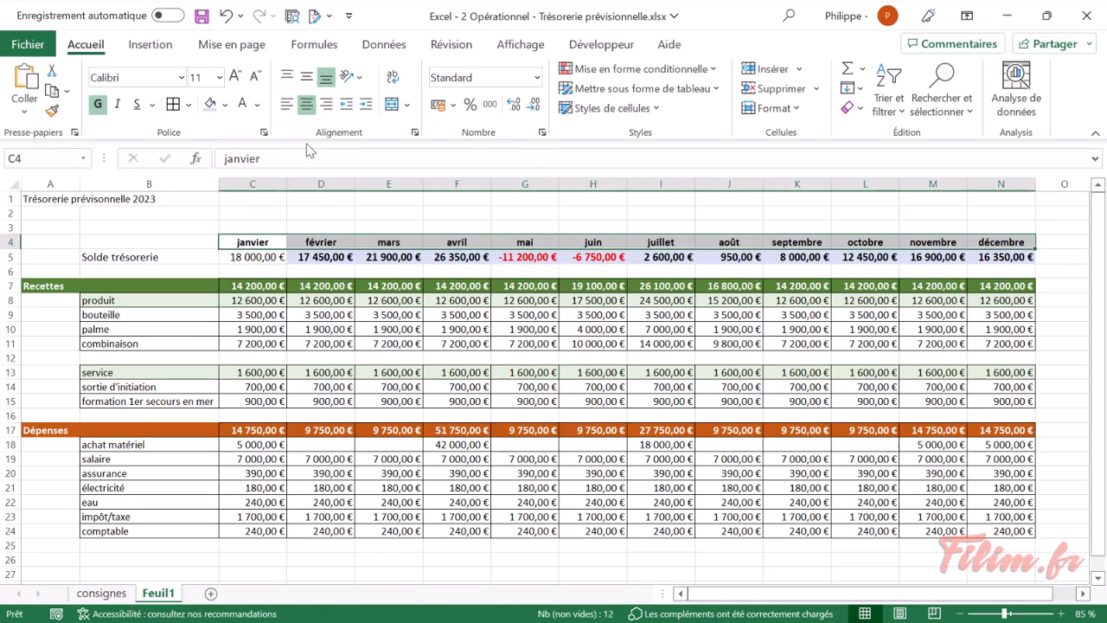
key("ctrl+i")
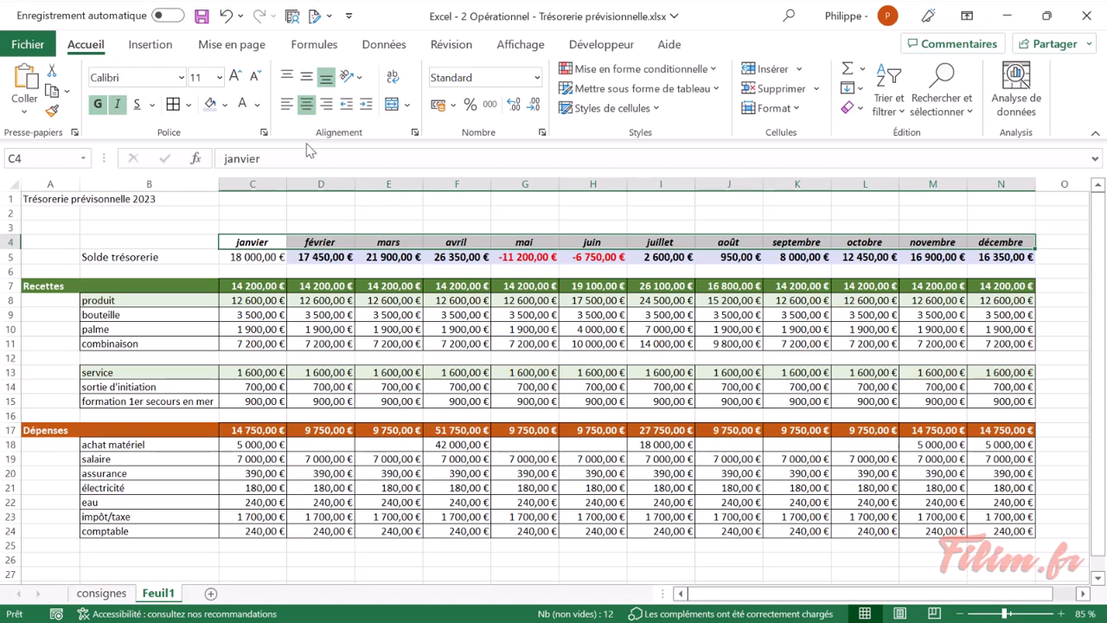
- Make the Solde trésorerie label and the janvier balance in B5:C5 bold
left_click_drag(186, 257, 251, 257)
key("ctrl+g")
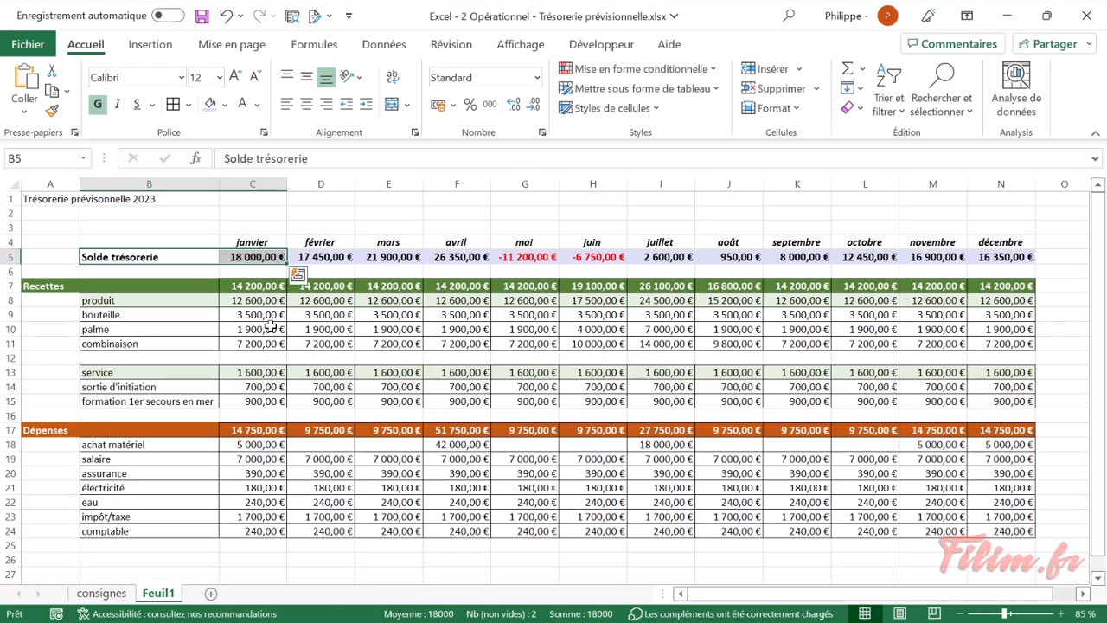
left_click(268, 327)
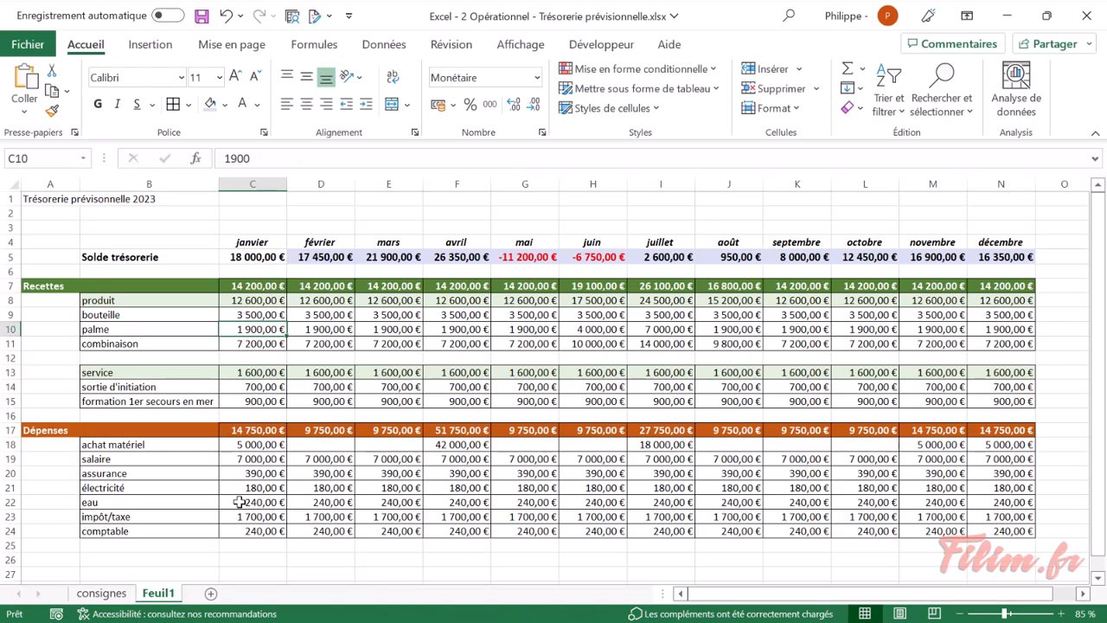
- Check the consignes model and add thick left and right borders to the janvier column, C4:C24, on Feuil1
left_click(101, 593)
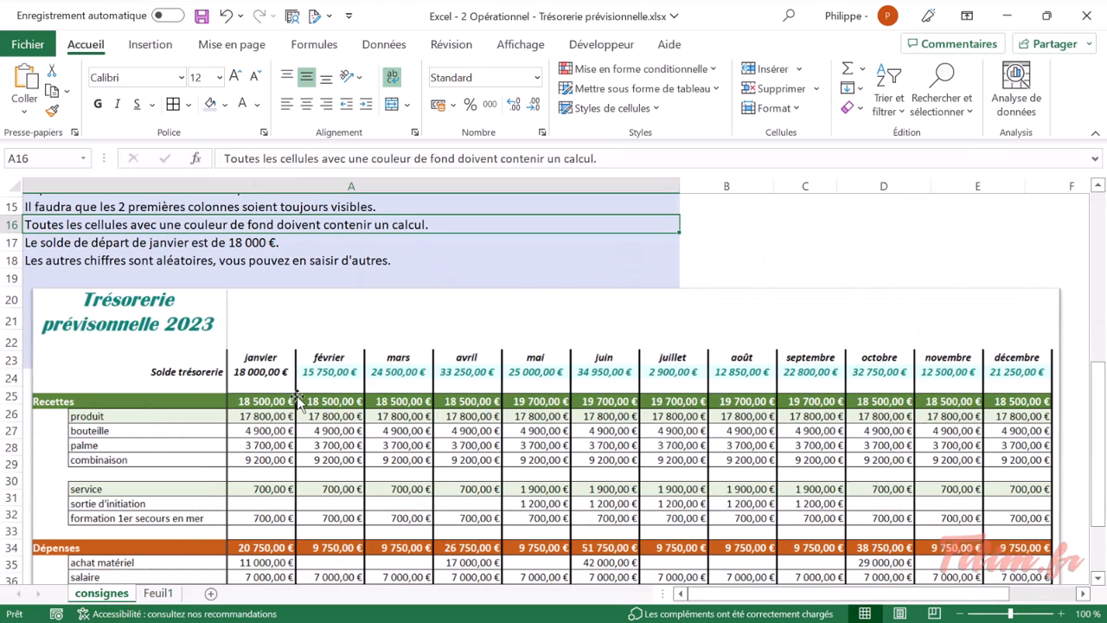
left_click(149, 594)
left_click_drag(252, 242, 230, 529)
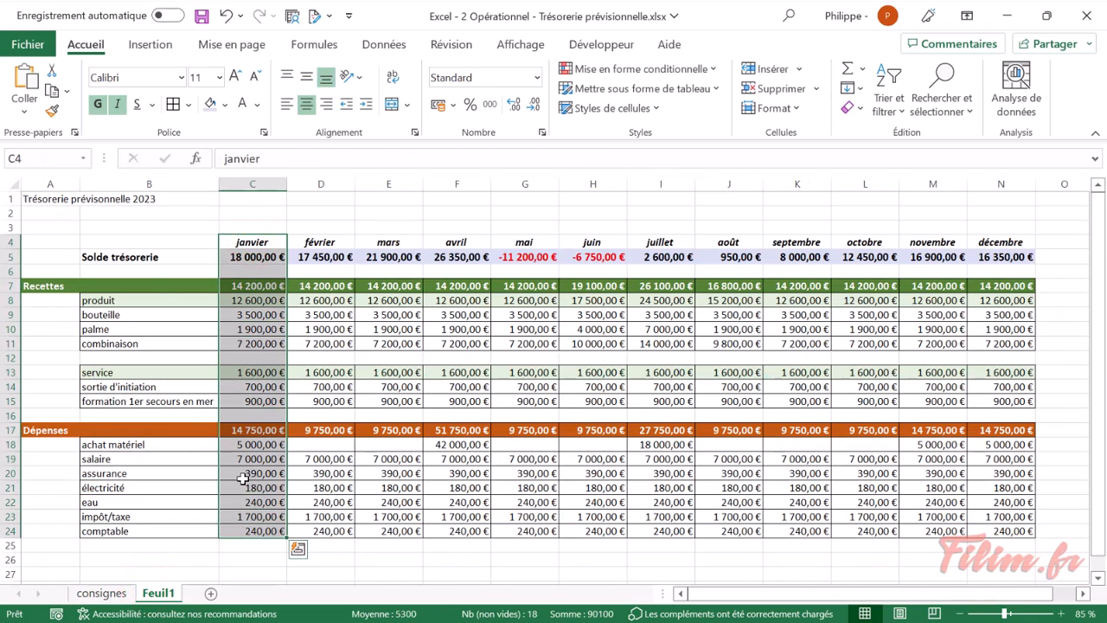
right_click(242, 481)
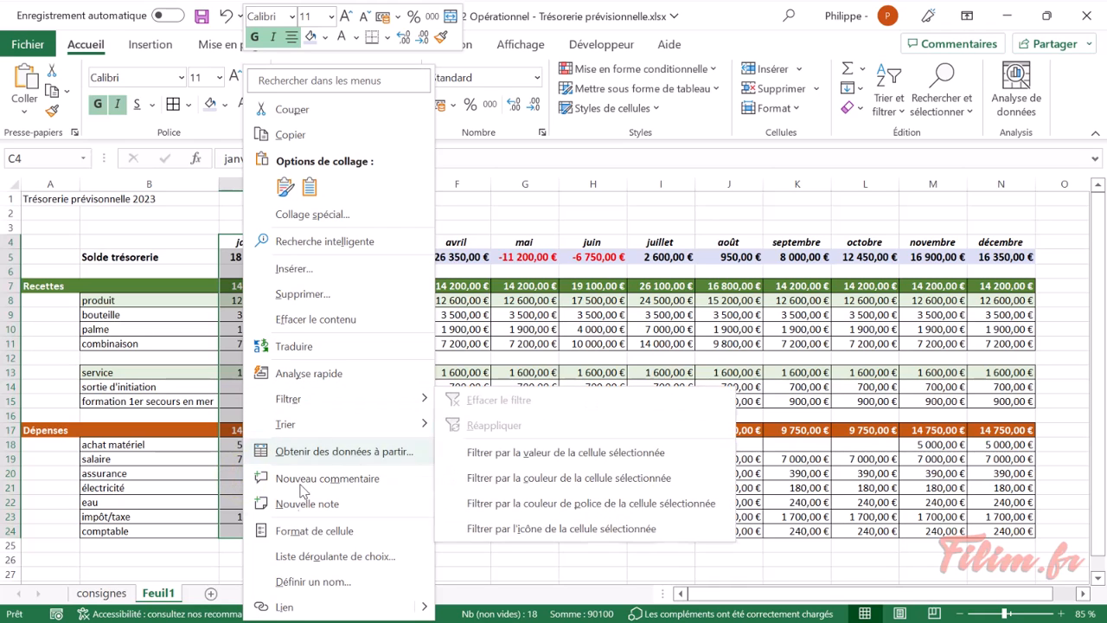
left_click(304, 530)
left_click_drag(320, 188, 650, 117)
left_click(601, 145)
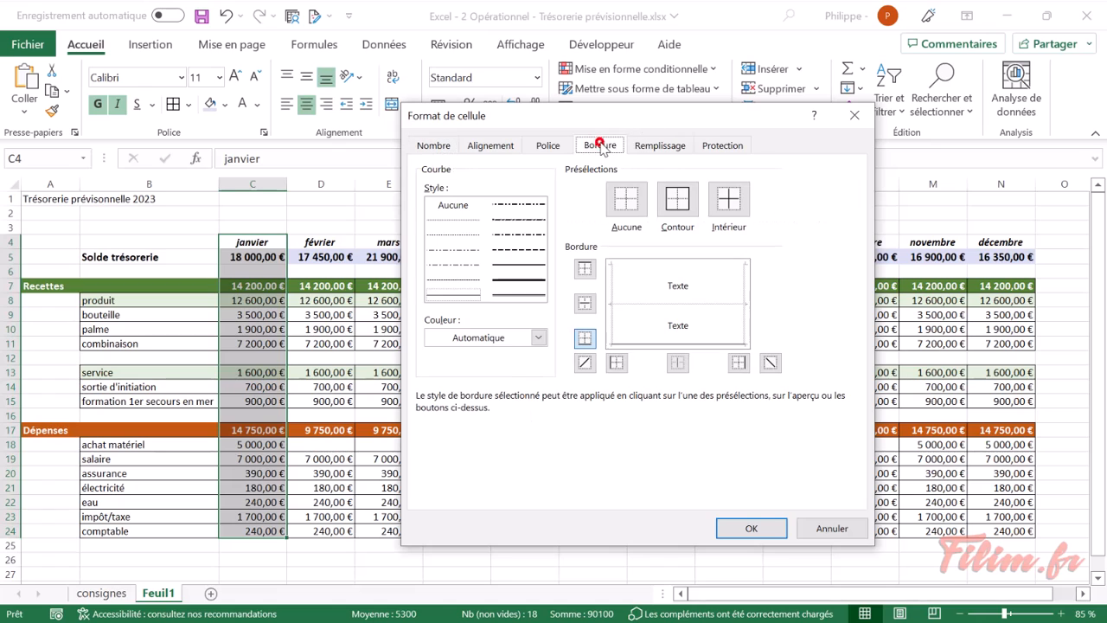
left_click(517, 283)
left_click(612, 288)
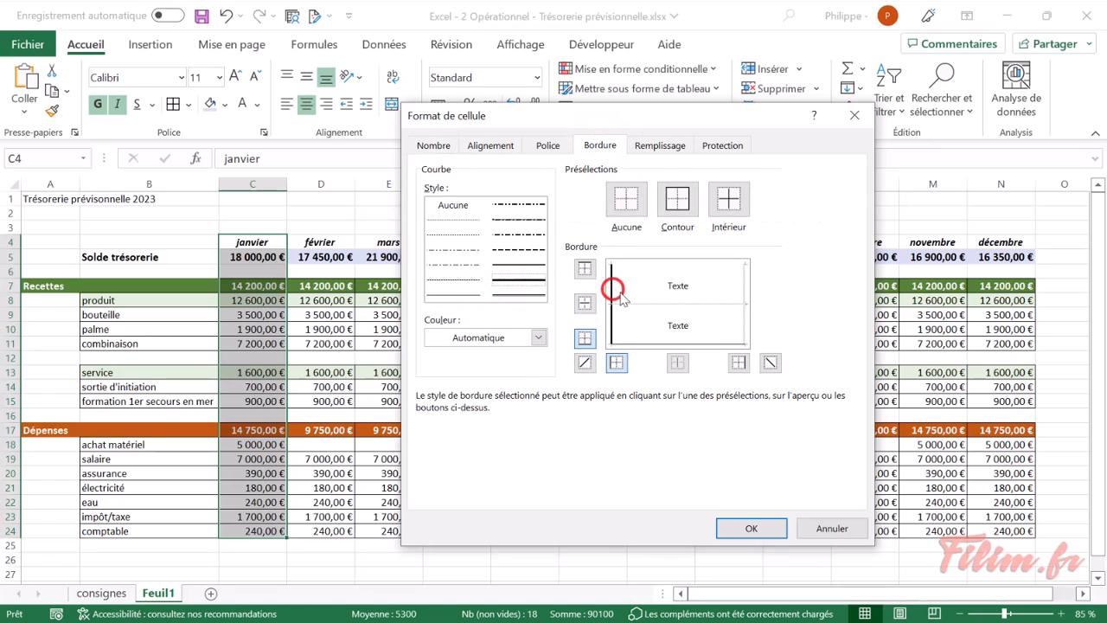
left_click(744, 294)
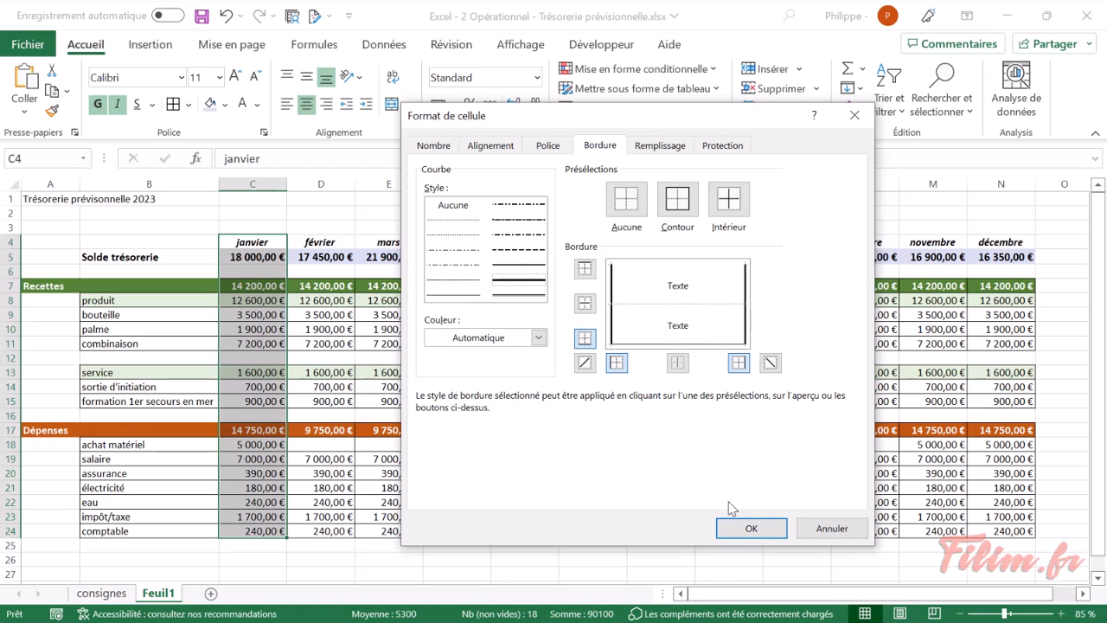
left_click(729, 527)
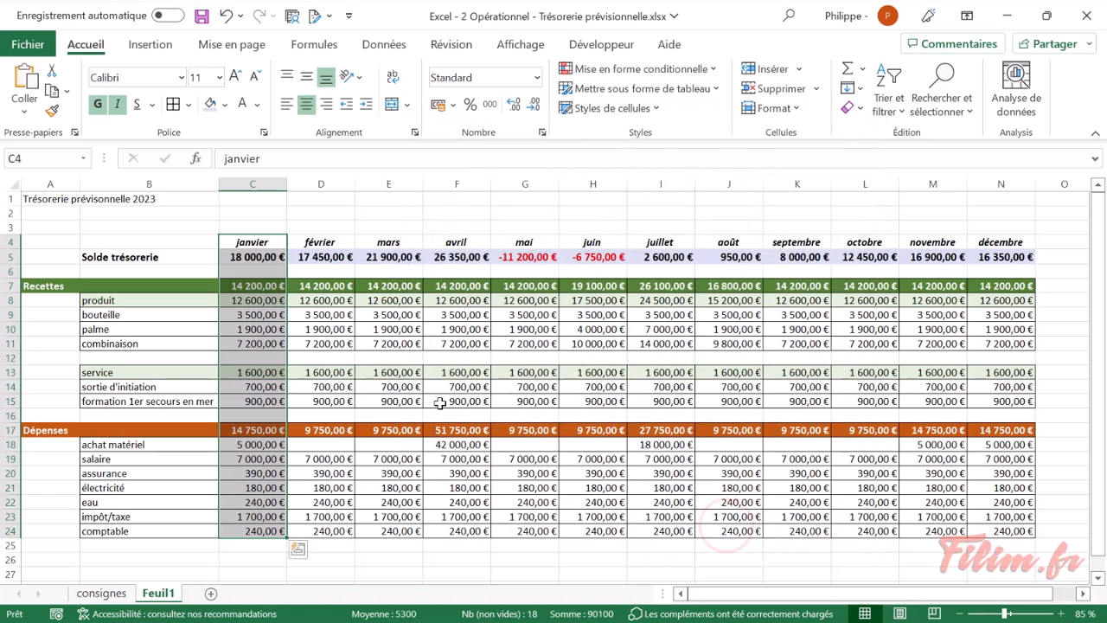
- Repeat the thick side borders on rows 4 to 24 so that they separate all month columns from février to décembre
left_click_drag(320, 243, 335, 524)
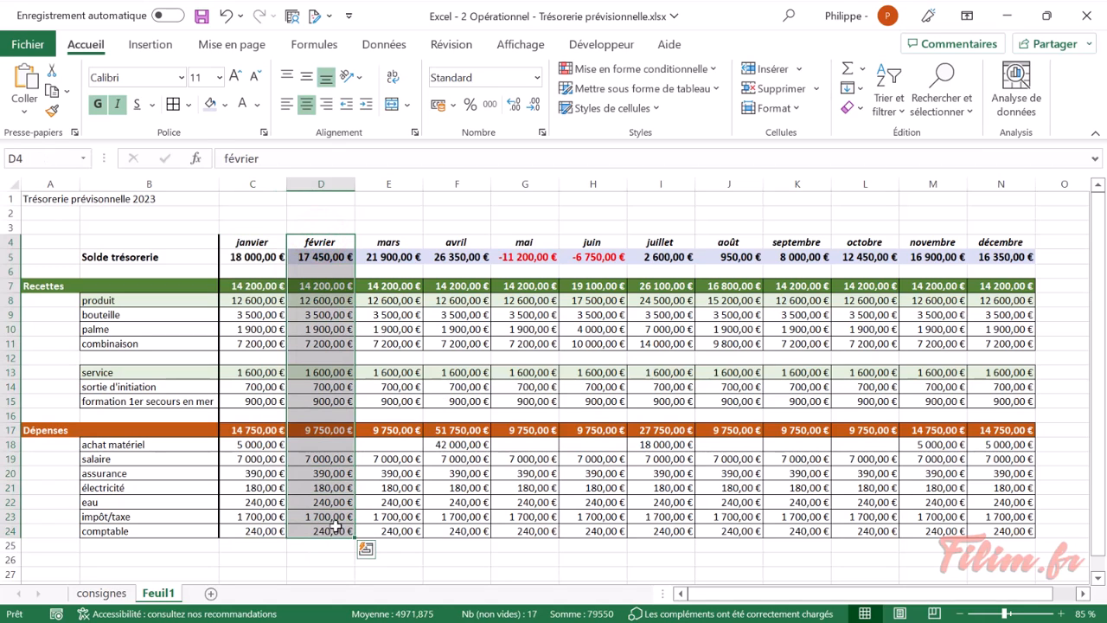
left_click_drag(399, 243, 391, 530)
left_click_drag(469, 243, 467, 531)
left_click_drag(592, 246, 593, 531)
left_click_drag(723, 242, 716, 531)
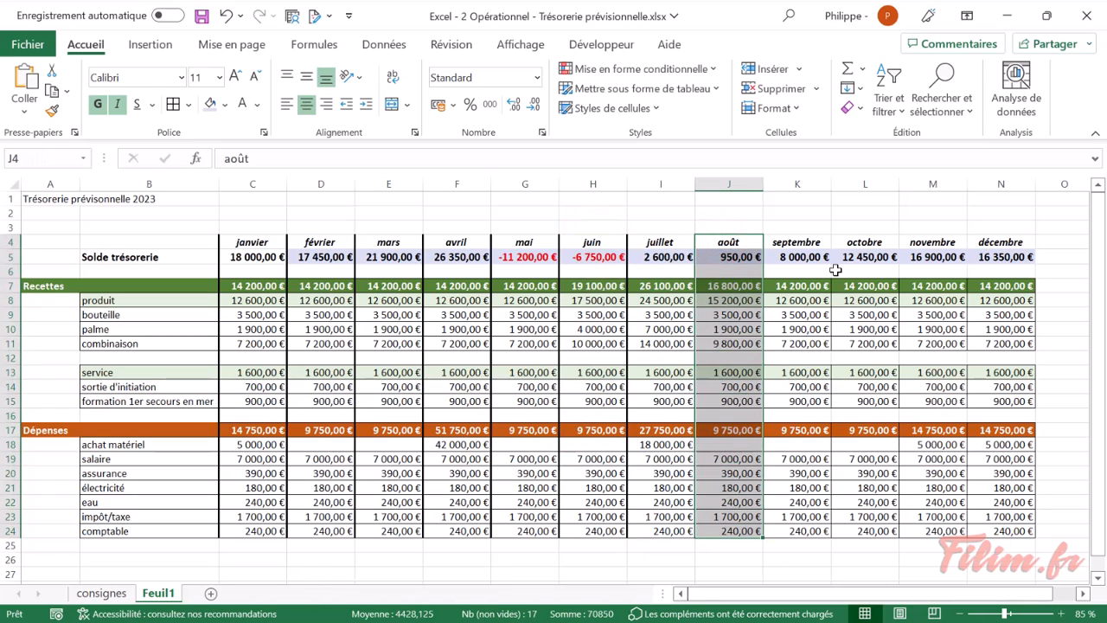
left_click_drag(853, 245, 856, 531)
left_click_drag(983, 242, 999, 531)
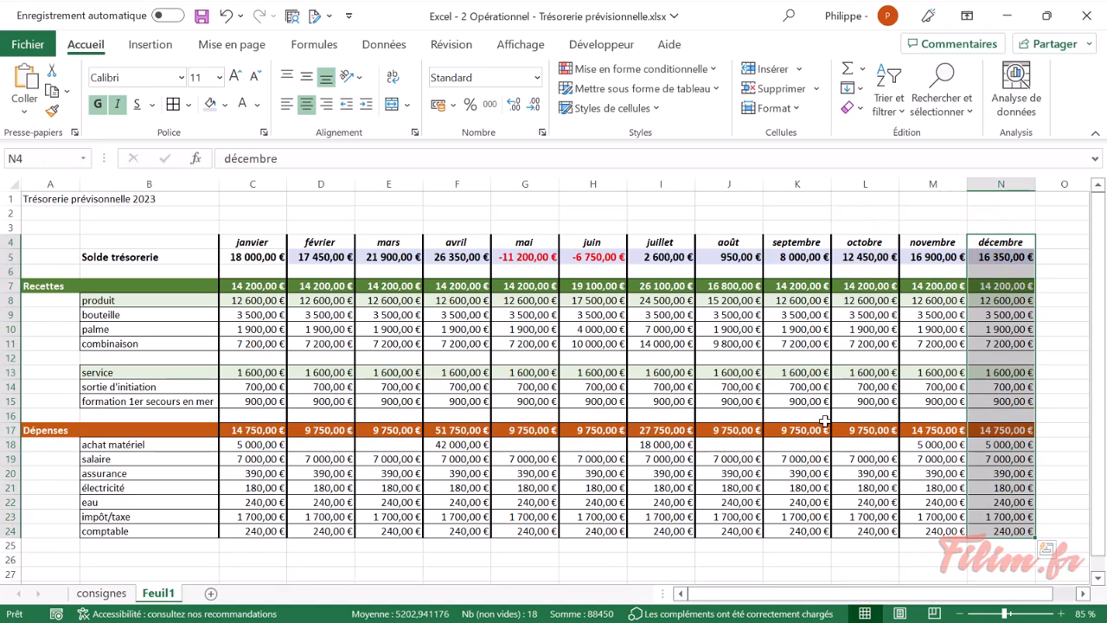
left_click(705, 400)
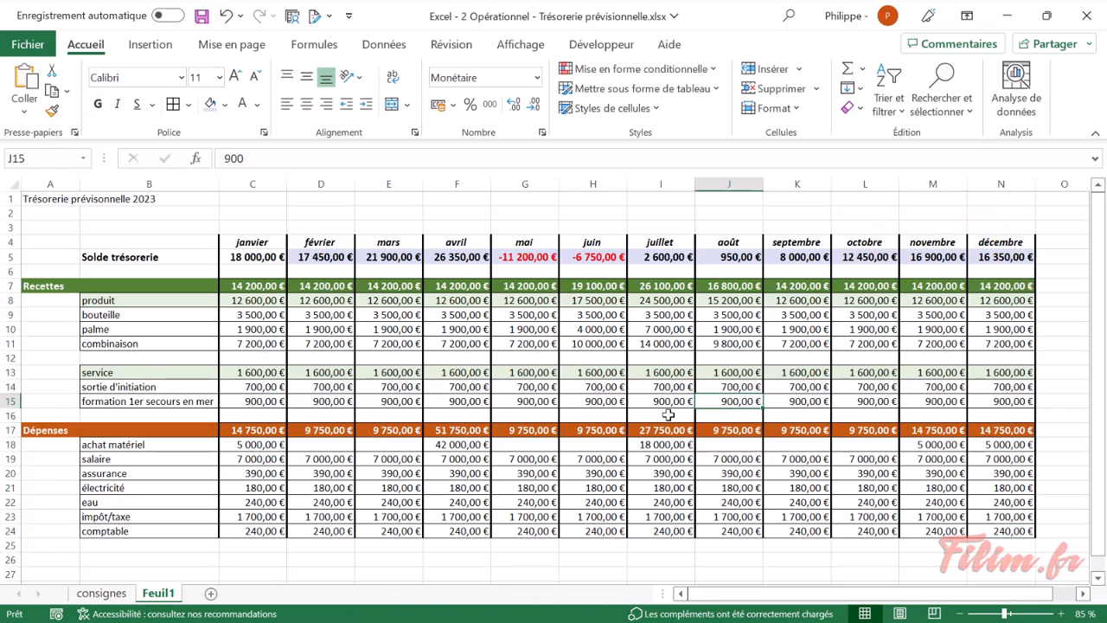
- Merge and center the title Trésorerie prévisonnelle 2023 across A1:B2 and enlarge its font to 22
left_click_drag(50, 198, 104, 210)
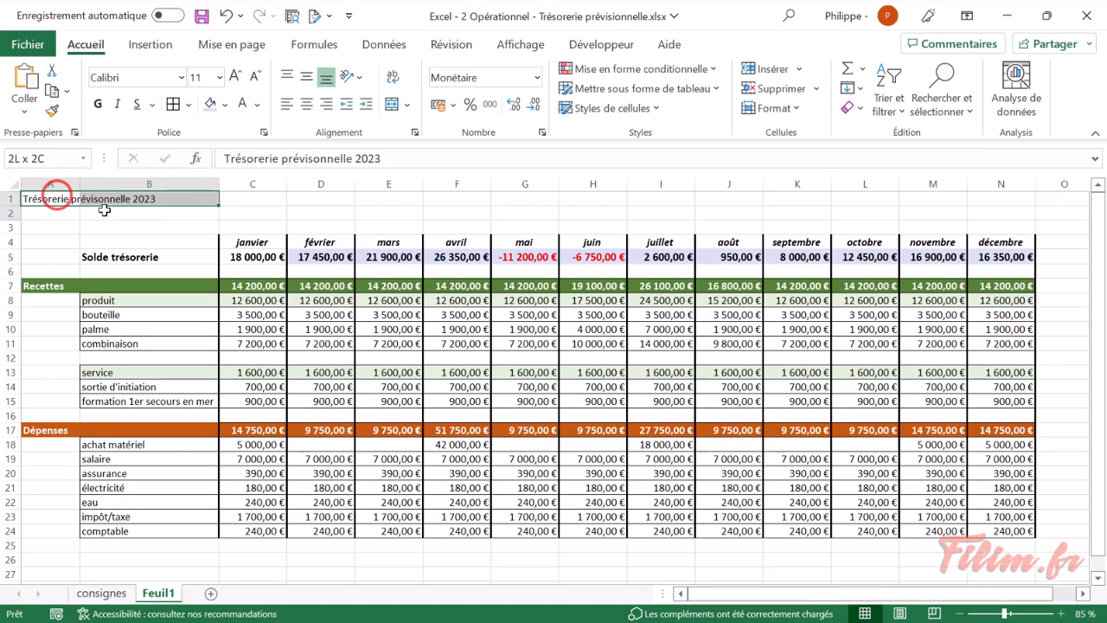
left_click(390, 105)
left_click(235, 77)
left_click(235, 77)
left_click(236, 77)
left_click(235, 77)
left_click(235, 77)
left_click(236, 77)
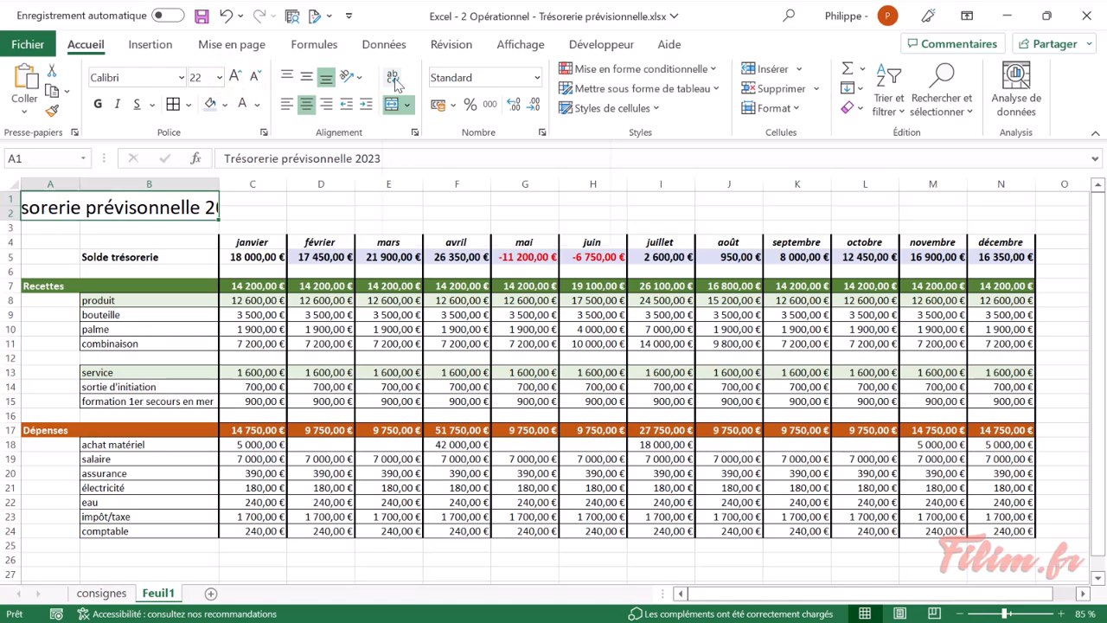
- Wrap the merged title text and increase the height of row 2 so that both lines fit
left_click(393, 78)
left_click_drag(13, 221, 19, 249)
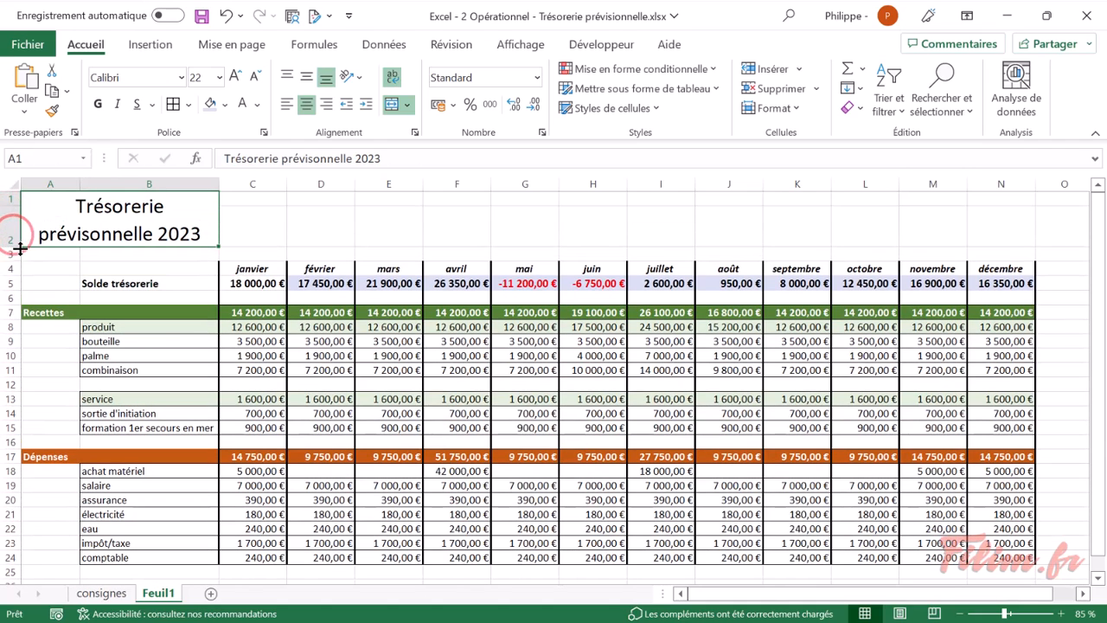
- Make the title in A1 bold and italic with the dark teal font color Bleu-vert foncé
left_click(117, 104)
left_click(257, 105)
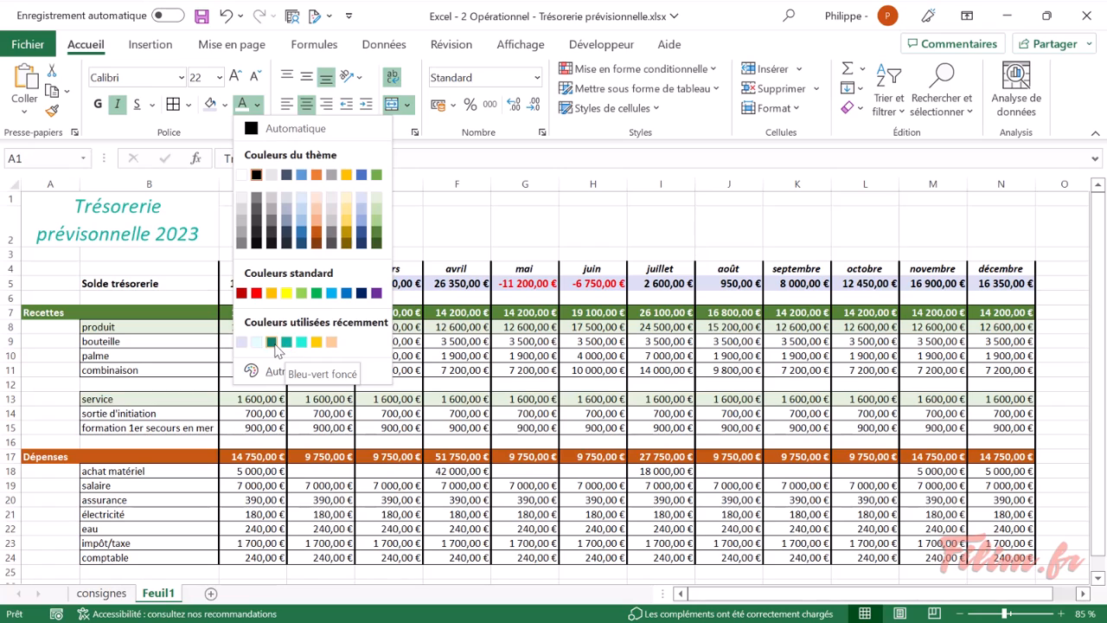
left_click(275, 344)
left_click(97, 104)
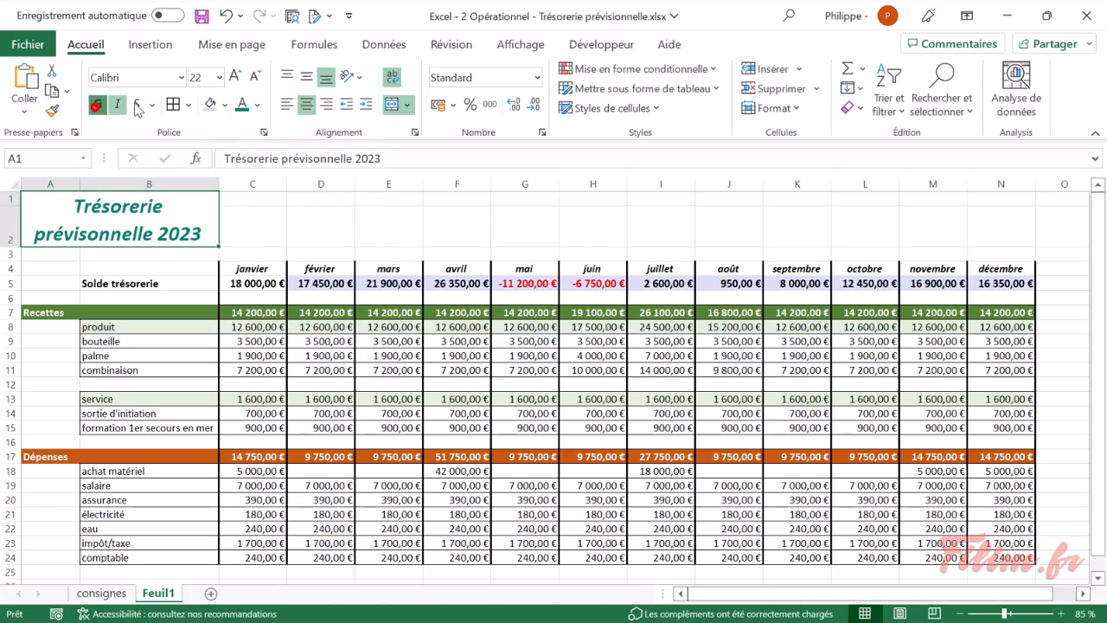
- Change the title's font to Amasis MT Pro
left_click(183, 78)
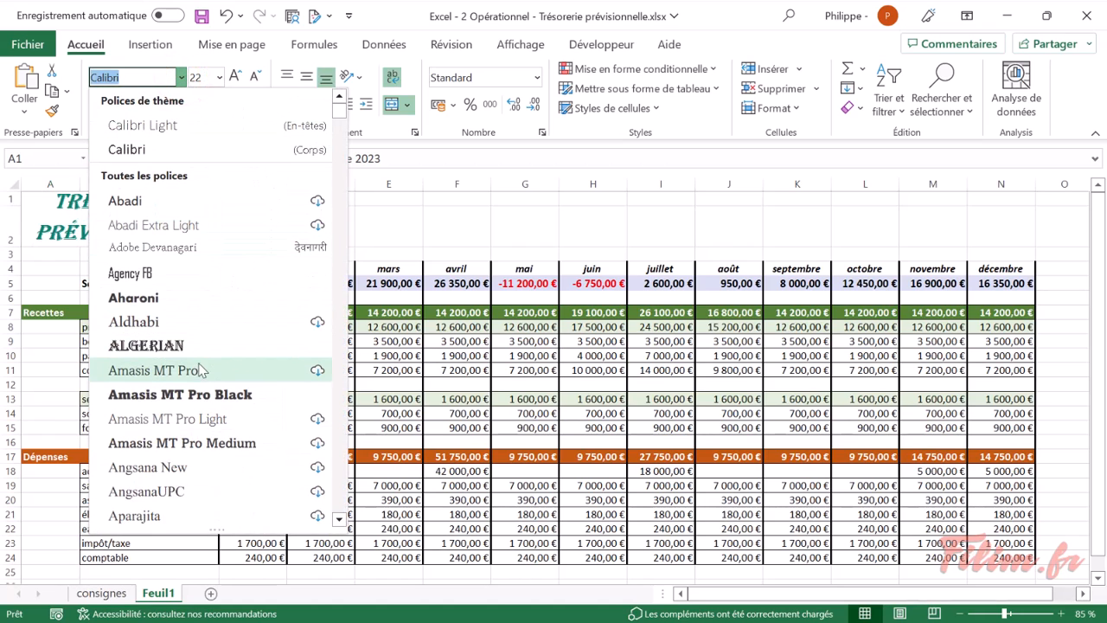
left_click(197, 372)
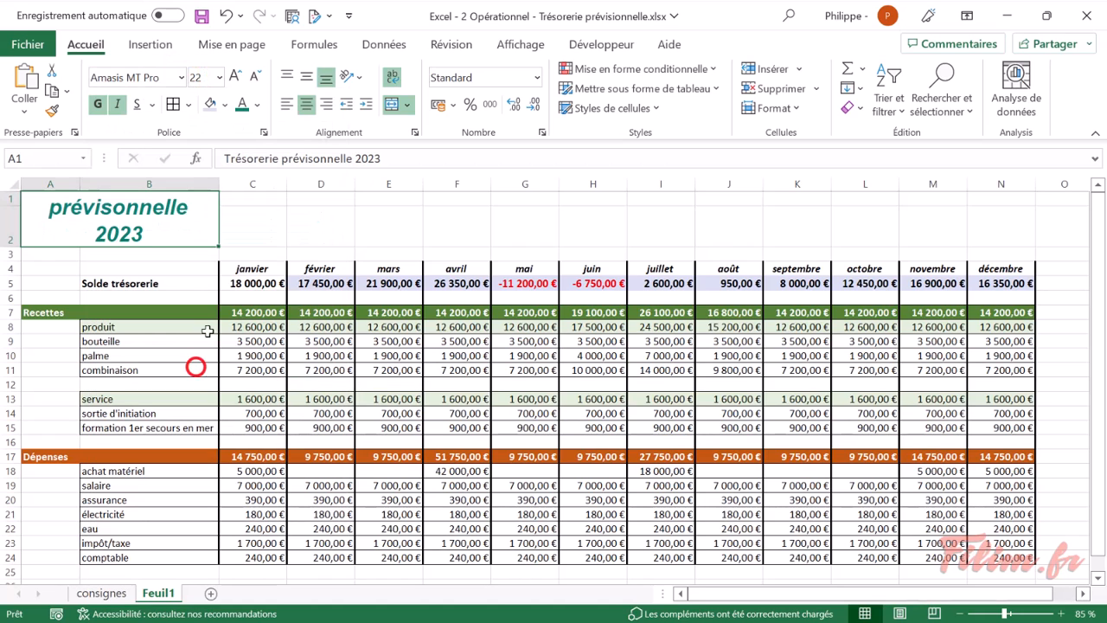
left_click(345, 205)
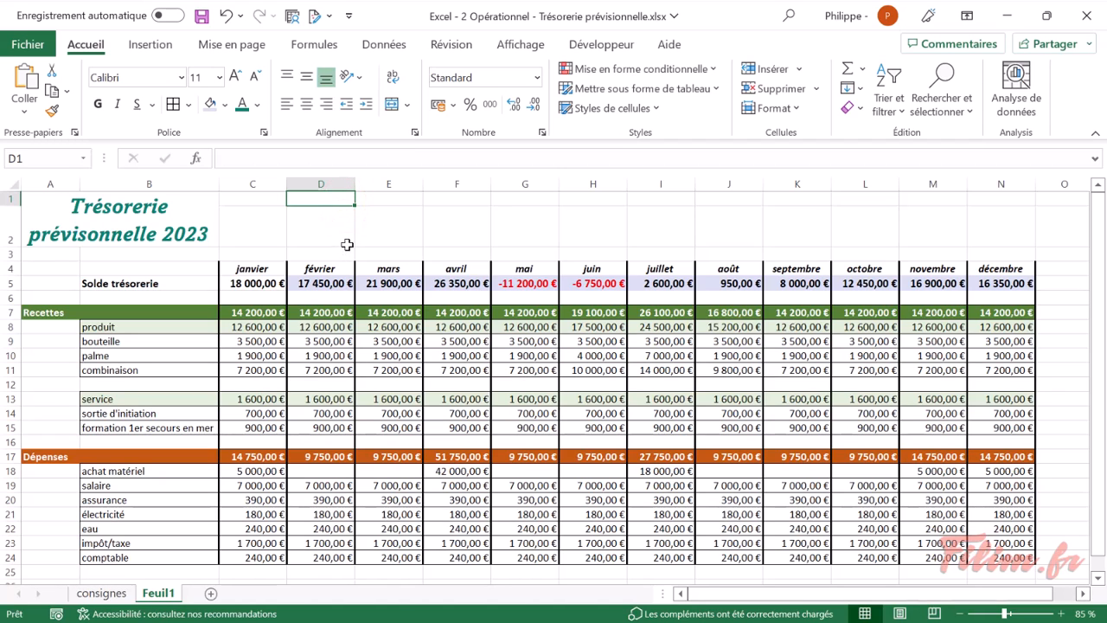
- Compare the layout with the consignes model and hide the gridlines on Feuil1
left_click(103, 593)
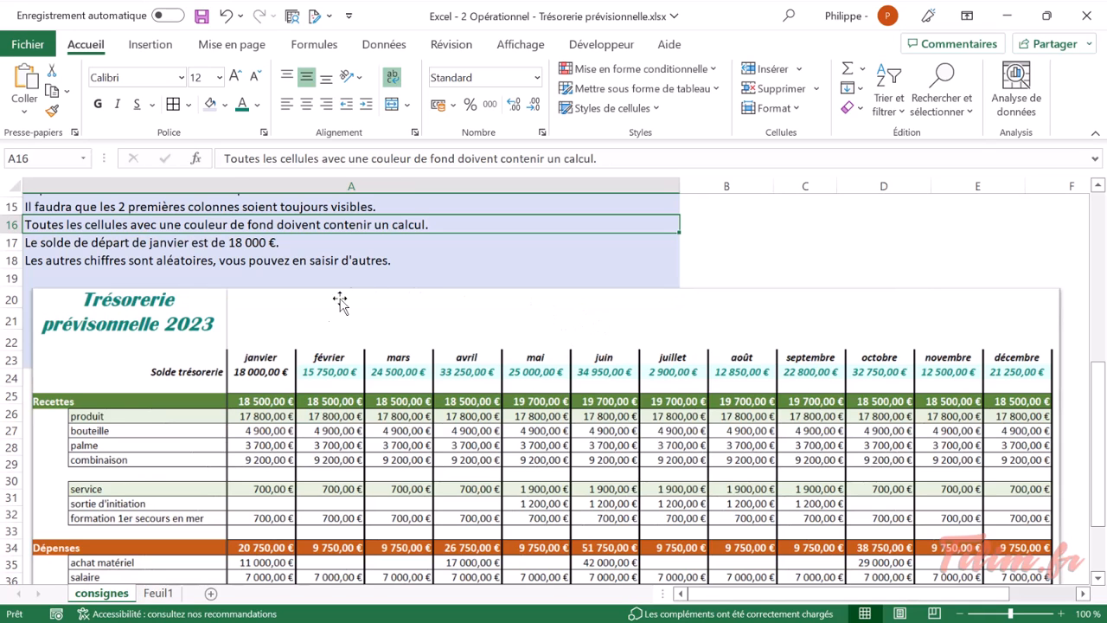
scroll(782, 339, "down", 3)
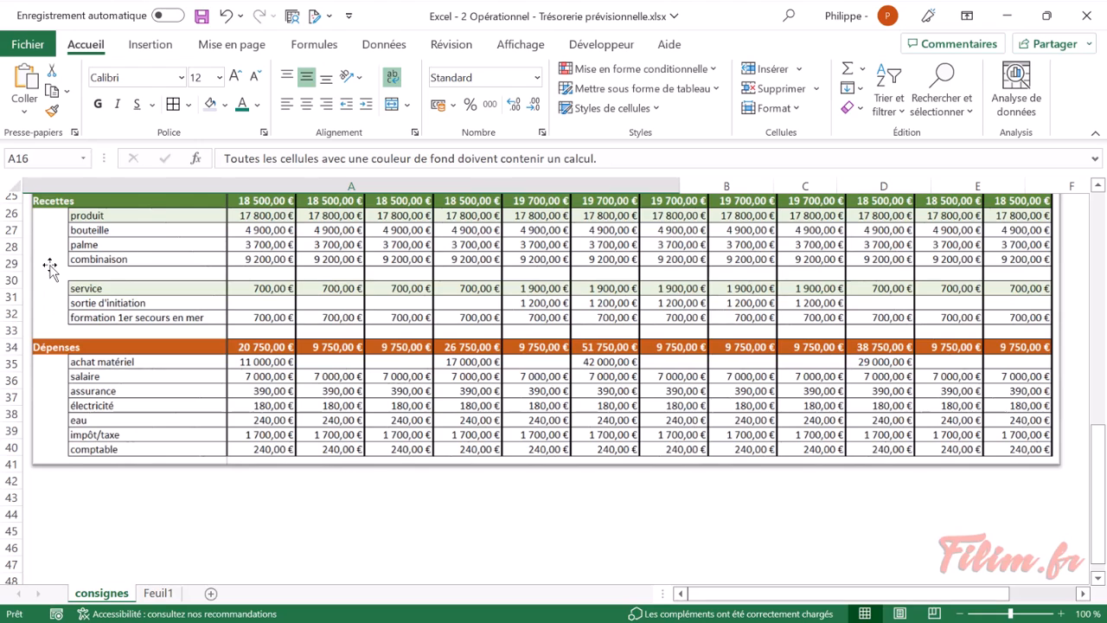
scroll(65, 311, "up", 2)
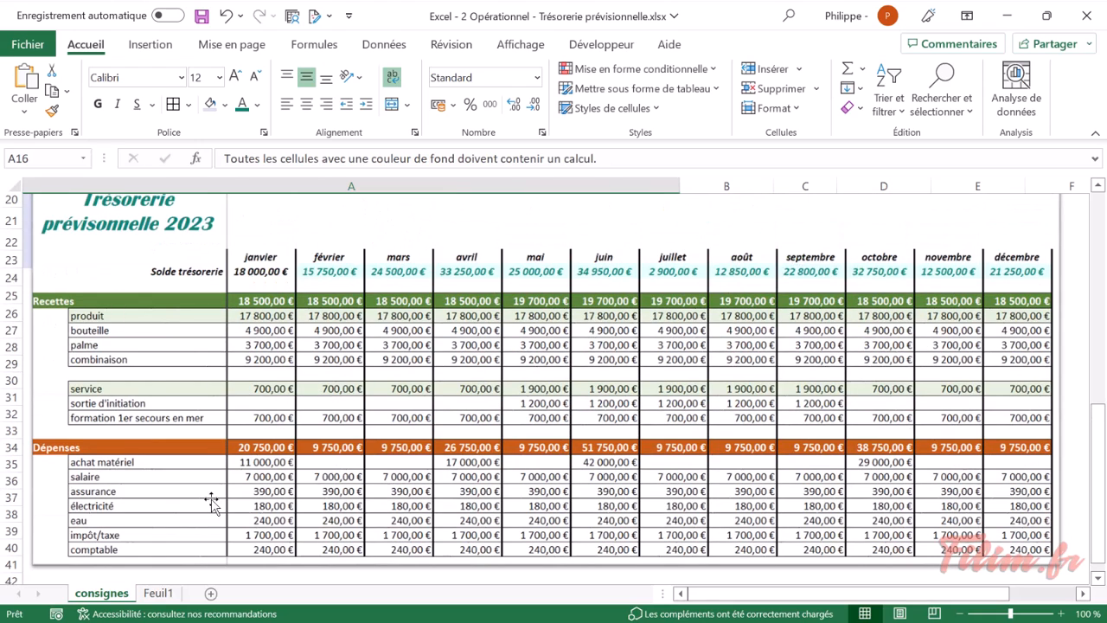
left_click(160, 580)
left_click(159, 592)
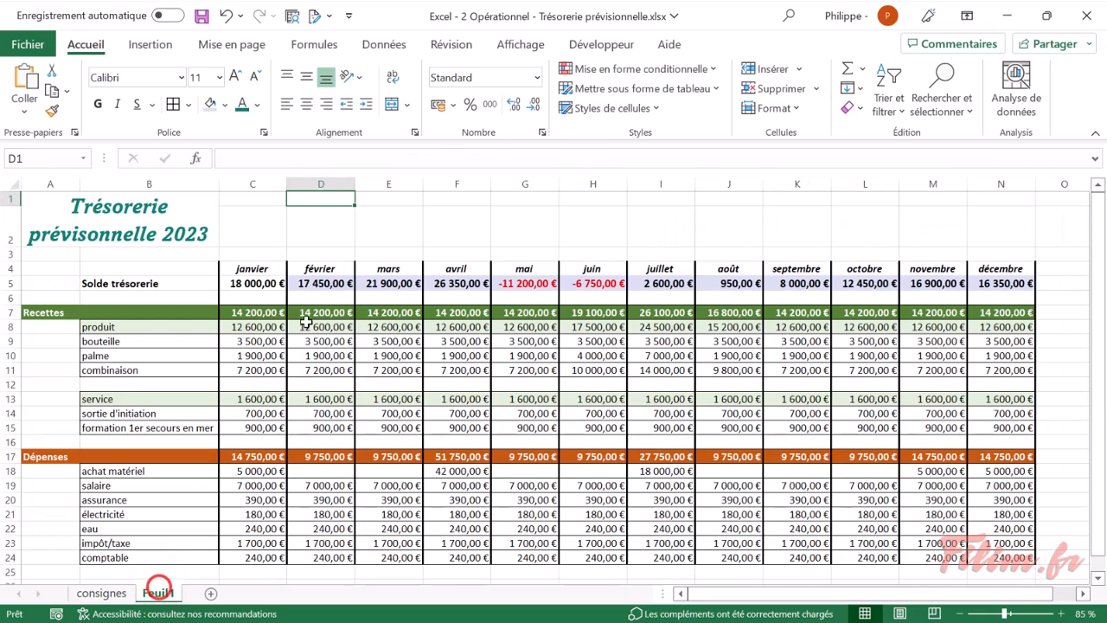
left_click(414, 232)
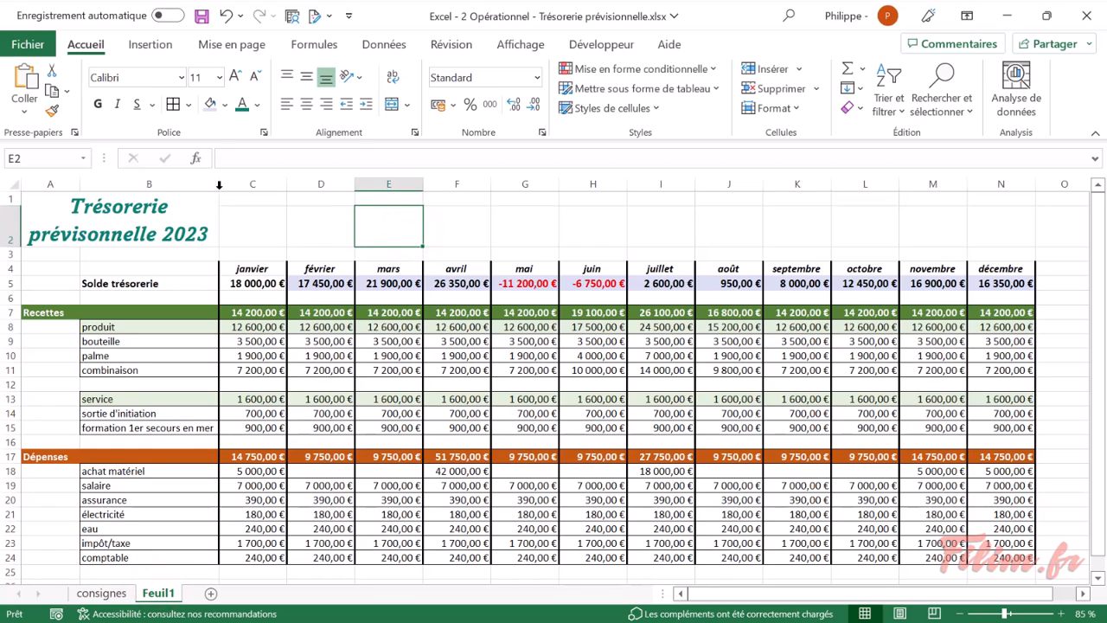
left_click(224, 104)
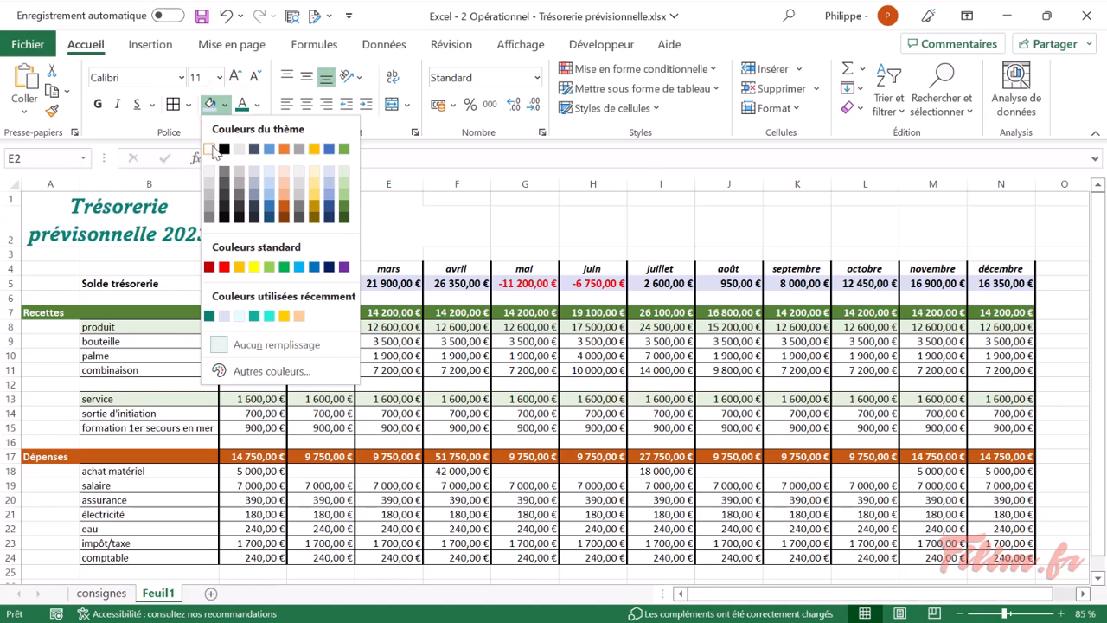
left_click(224, 104)
left_click(519, 44)
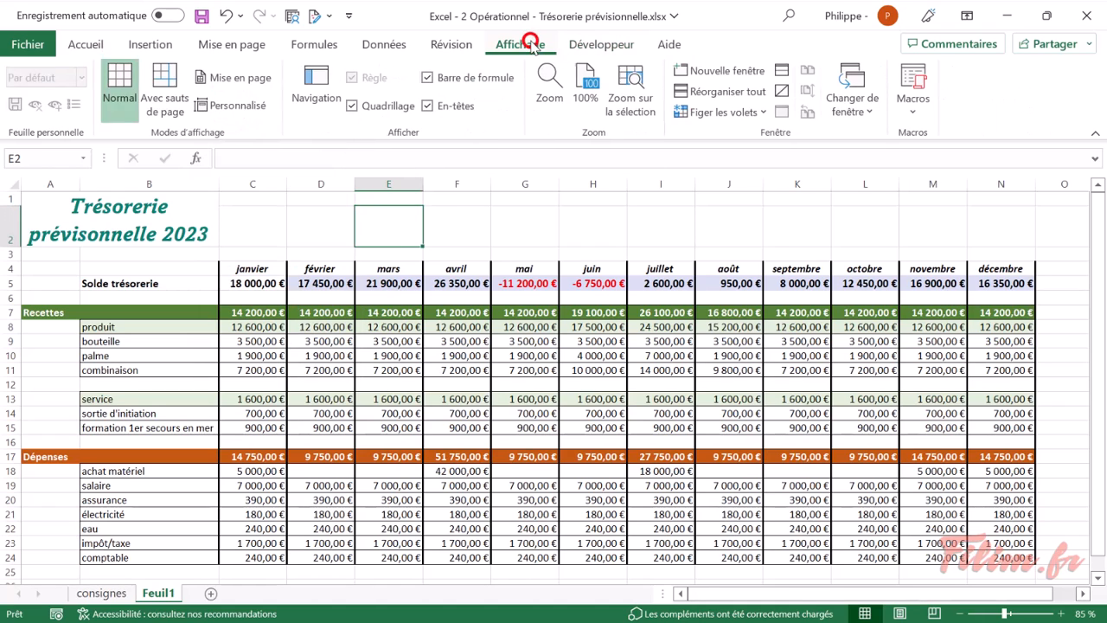
left_click(381, 111)
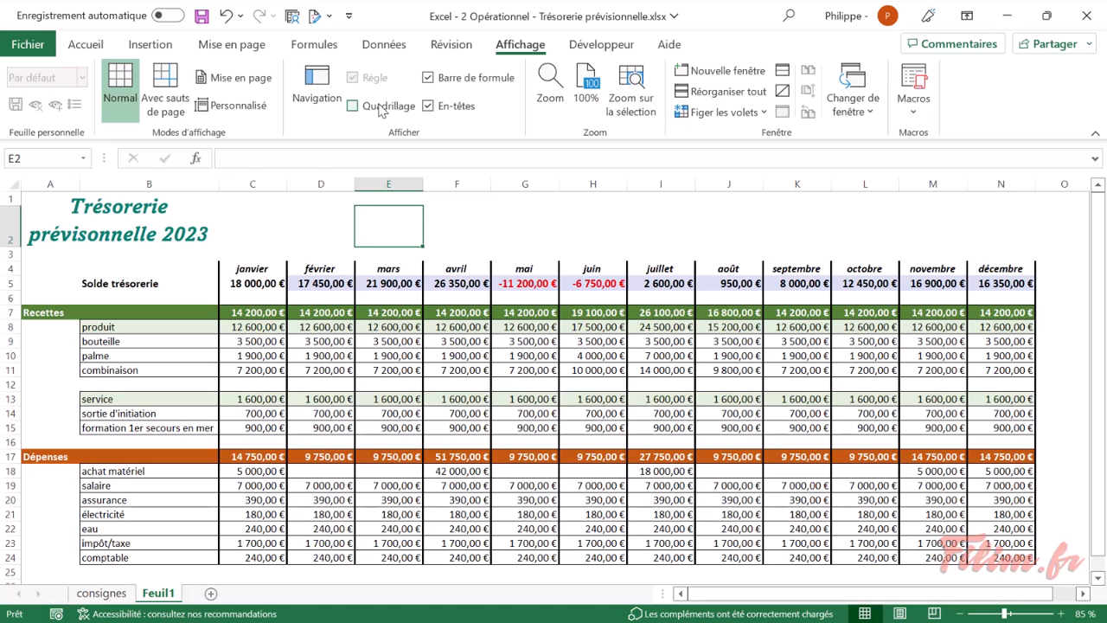
- Freeze columns A and B of Feuil1 so that the title and row labels stay in view when scrolling sideways
left_click(330, 222)
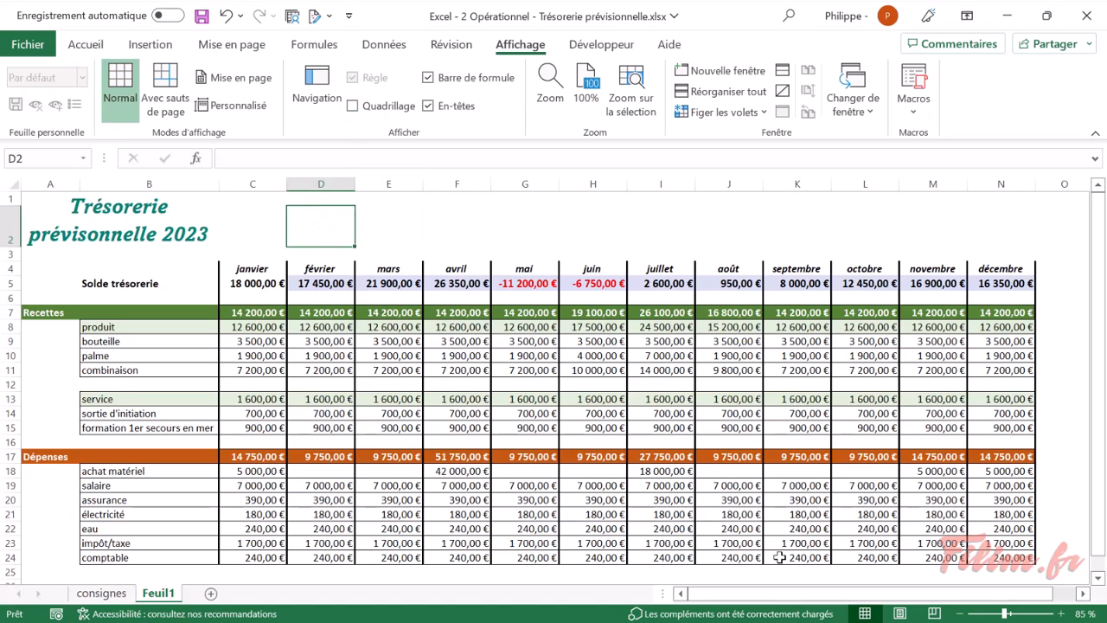
left_click_drag(769, 601, 839, 601)
left_click(1087, 595)
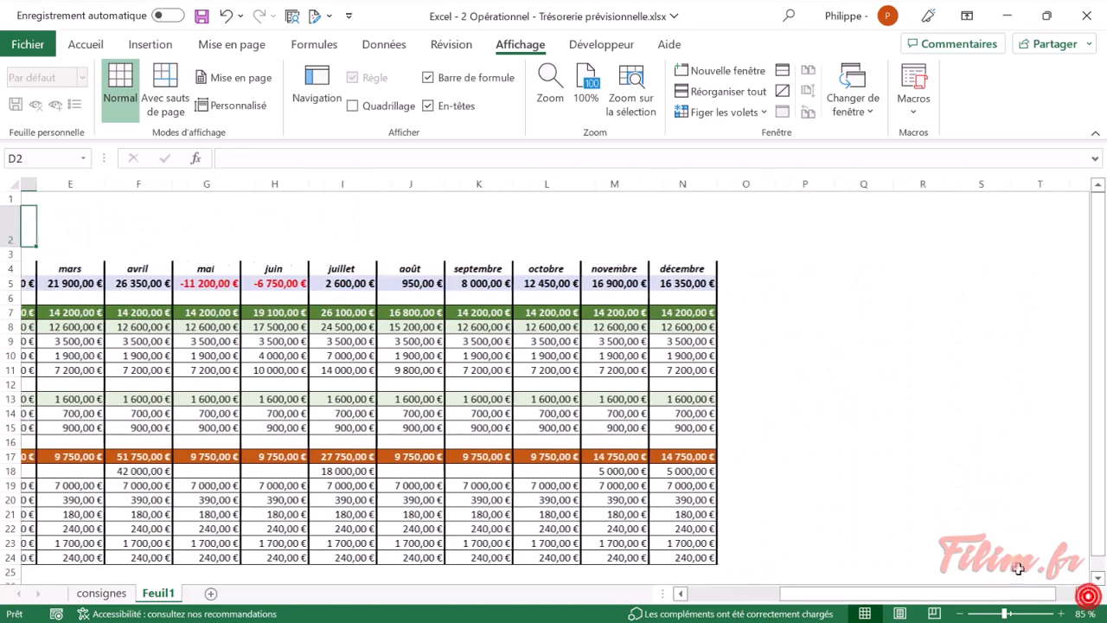
scroll(526, 362, "up", 1)
left_click_drag(919, 603, 844, 601)
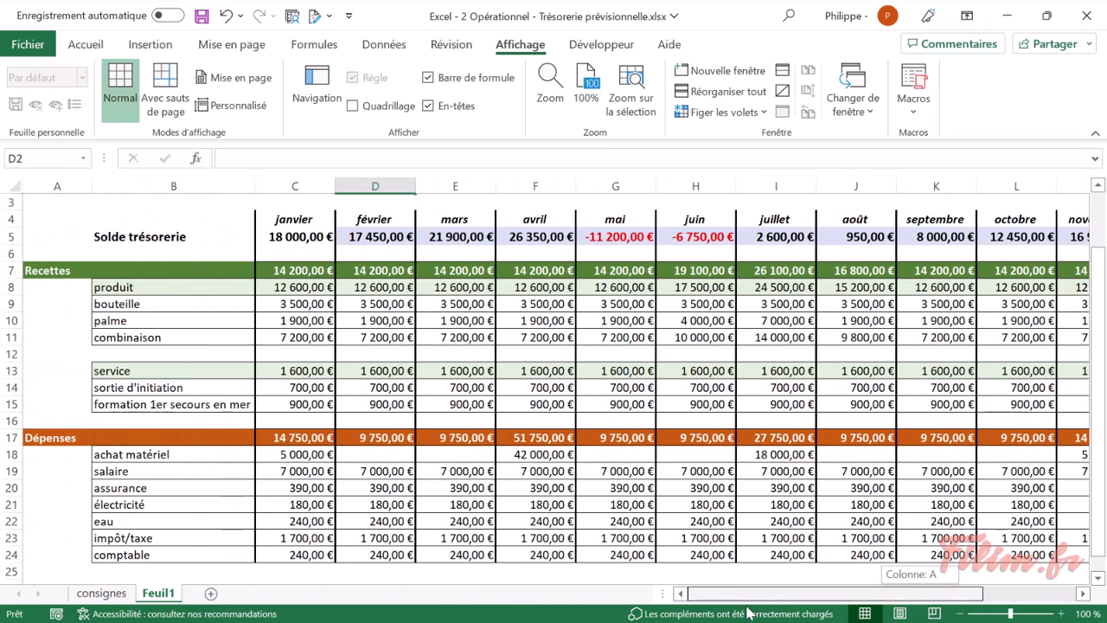
scroll(311, 463, "up", 1)
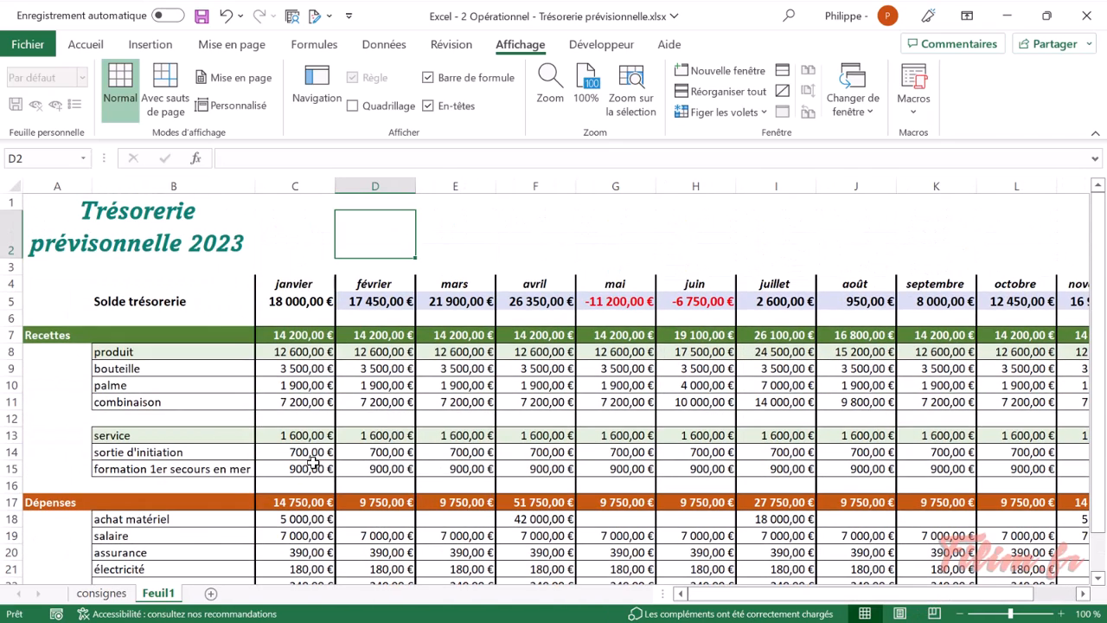
left_click(54, 186)
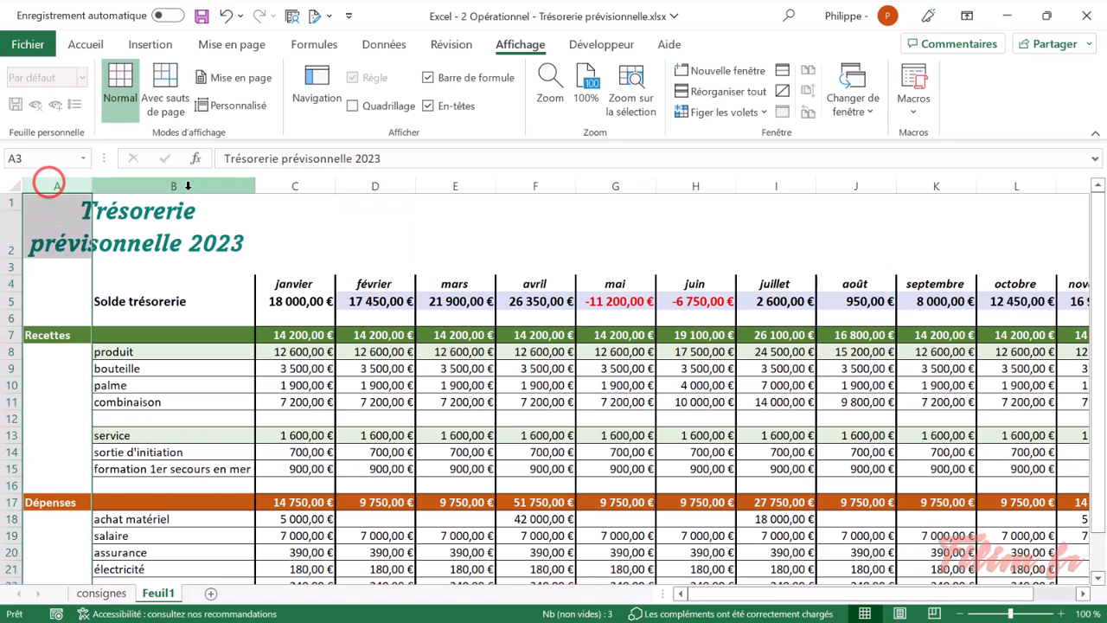
left_click(182, 183)
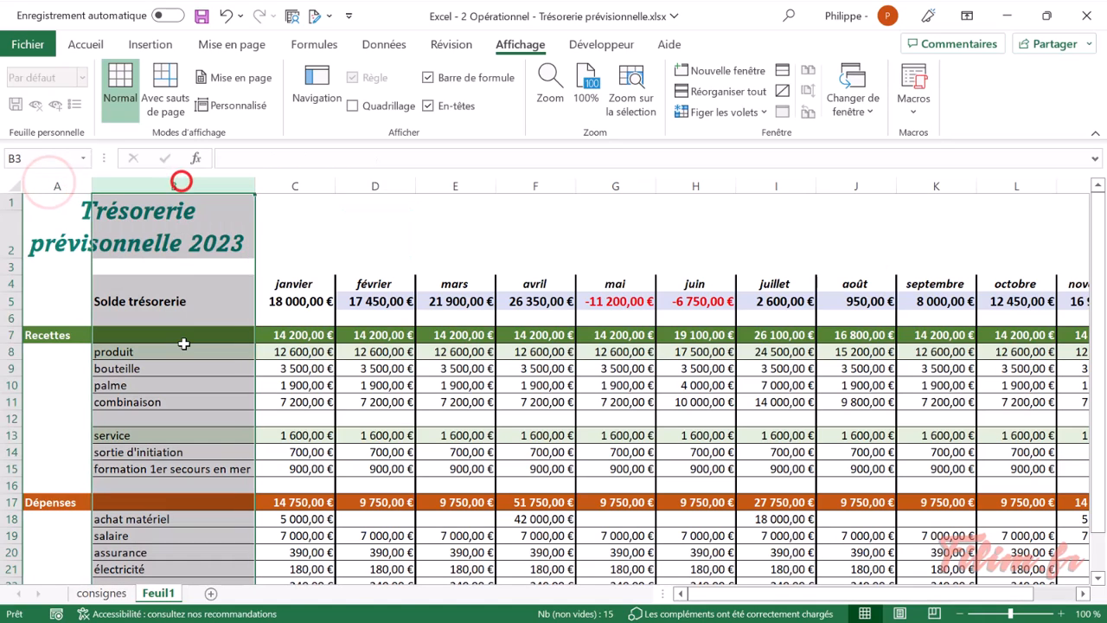
left_click(300, 230)
left_click(302, 200)
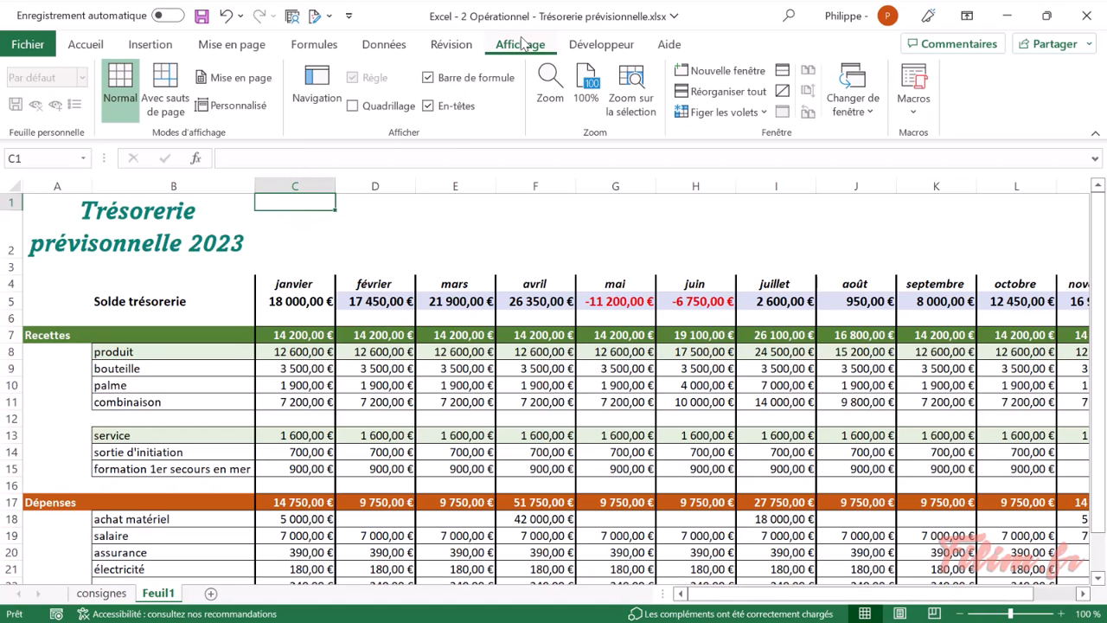
left_click(703, 115)
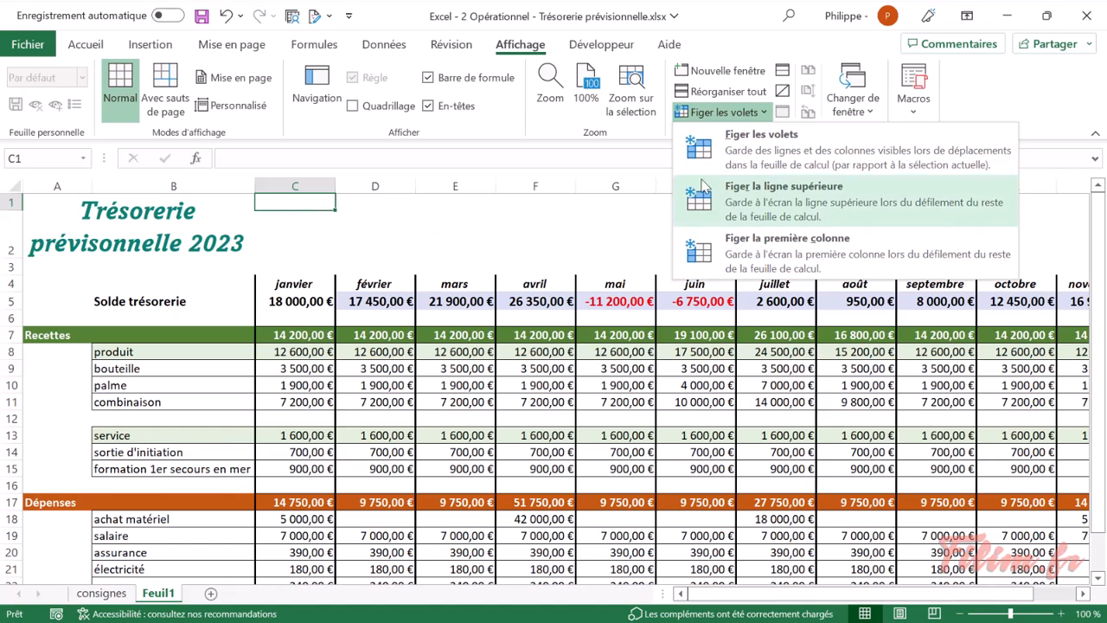
left_click(691, 146)
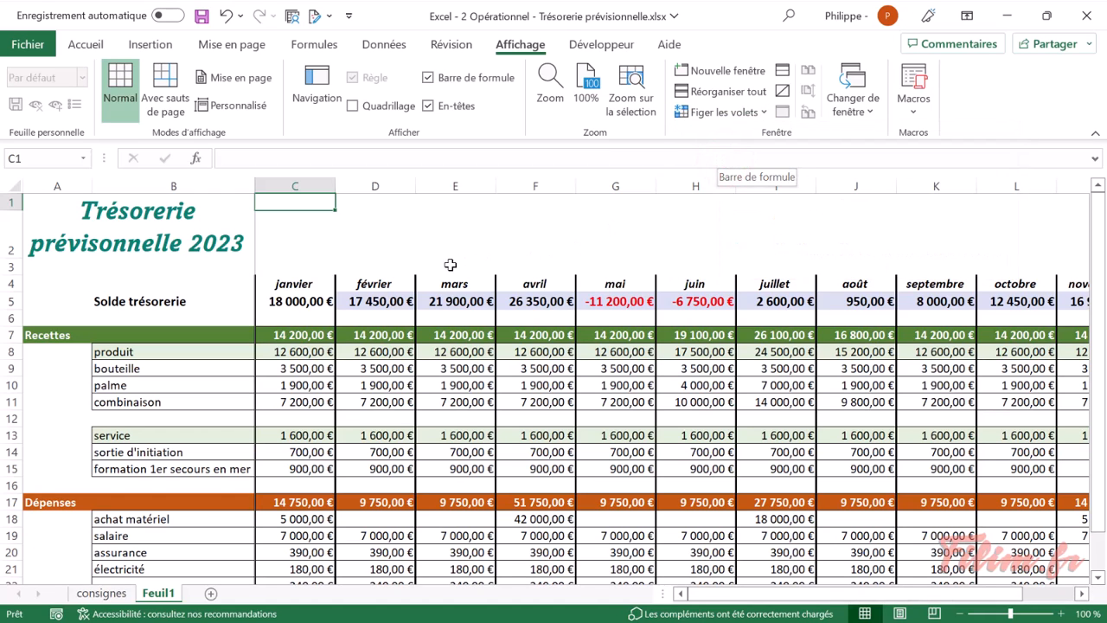
- Check how the frozen label columns behave across all months through décembre and down to the last expense rows
left_click_drag(716, 593, 764, 593)
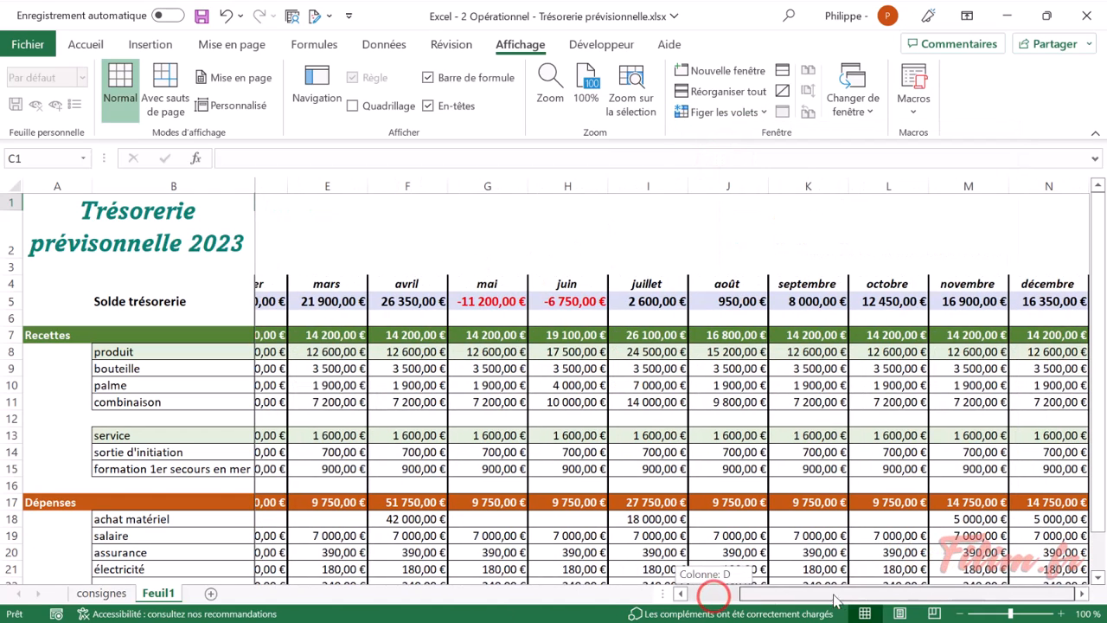
left_click(1080, 594)
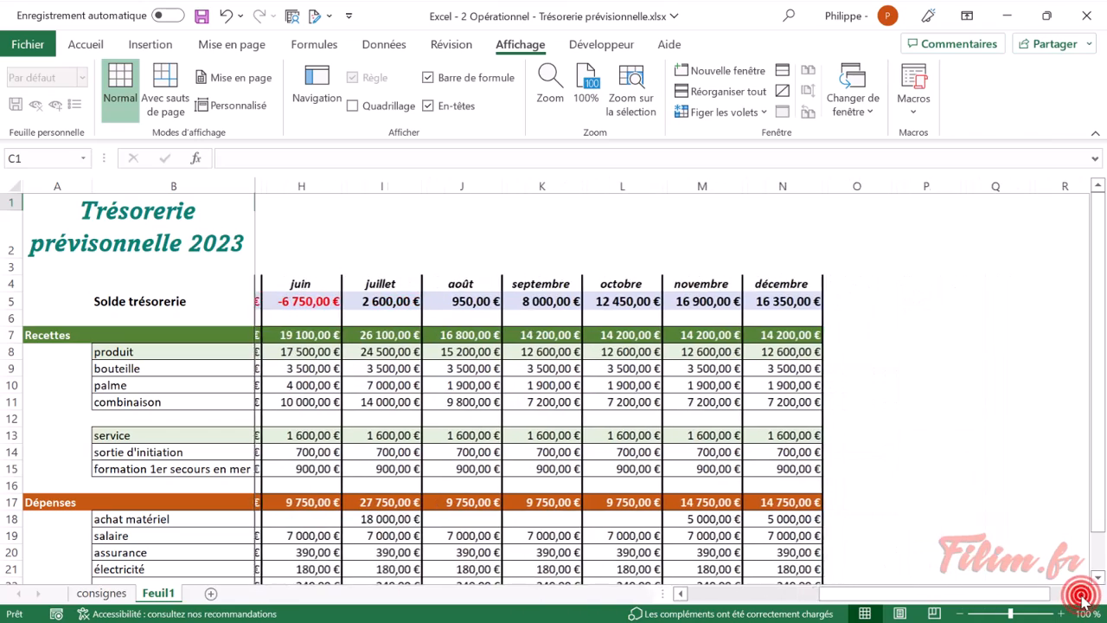
left_click_drag(1040, 599, 732, 596)
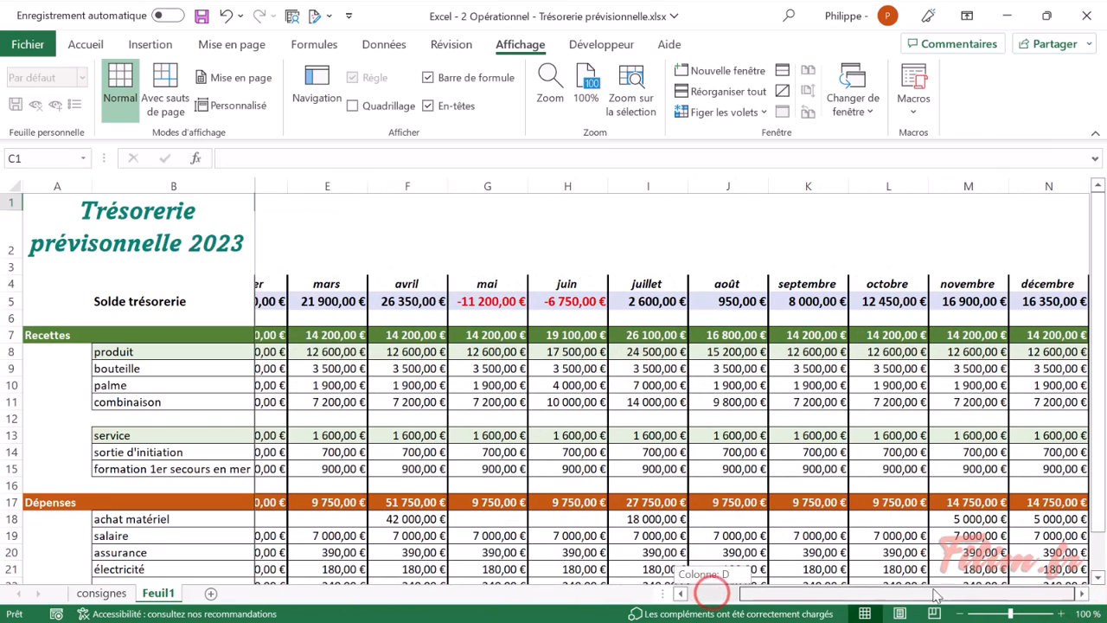
left_click(1079, 593)
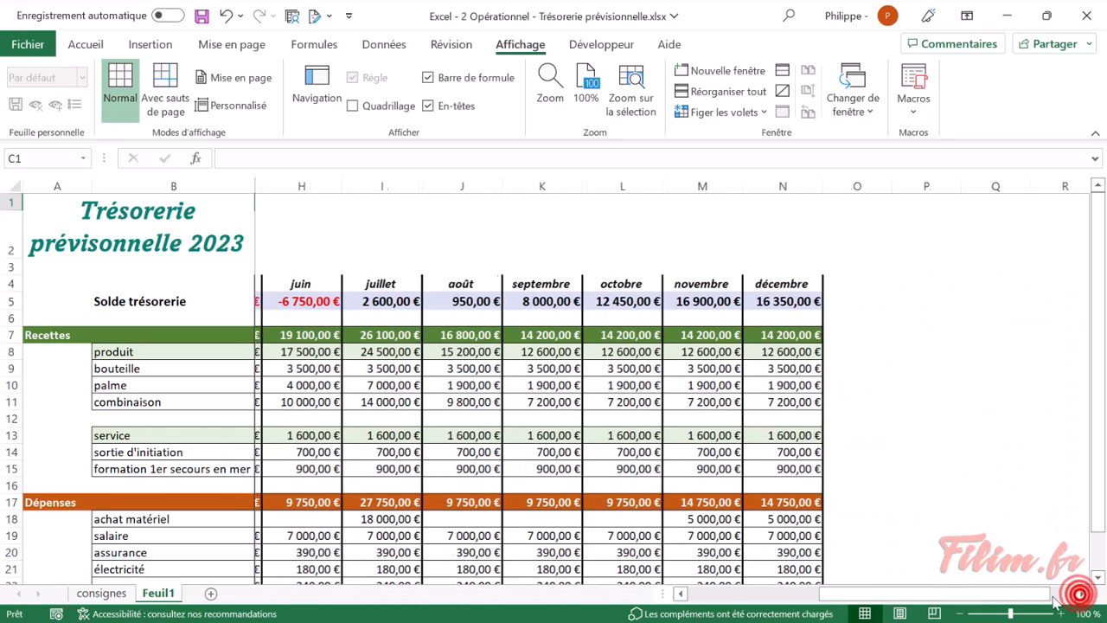
left_click_drag(1012, 593, 851, 601)
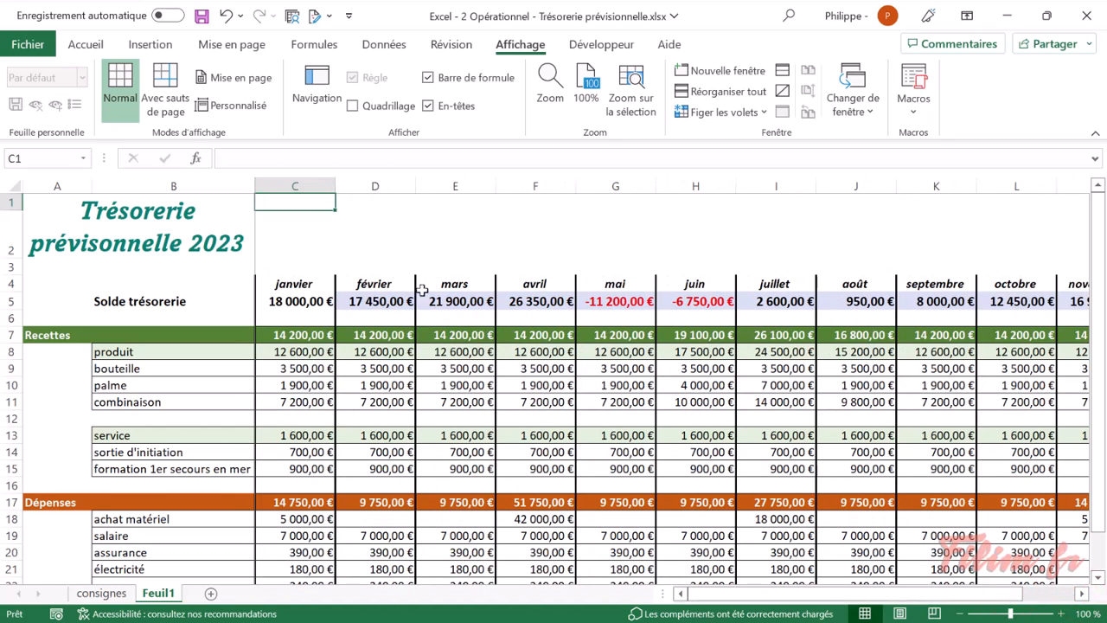
left_click(399, 227)
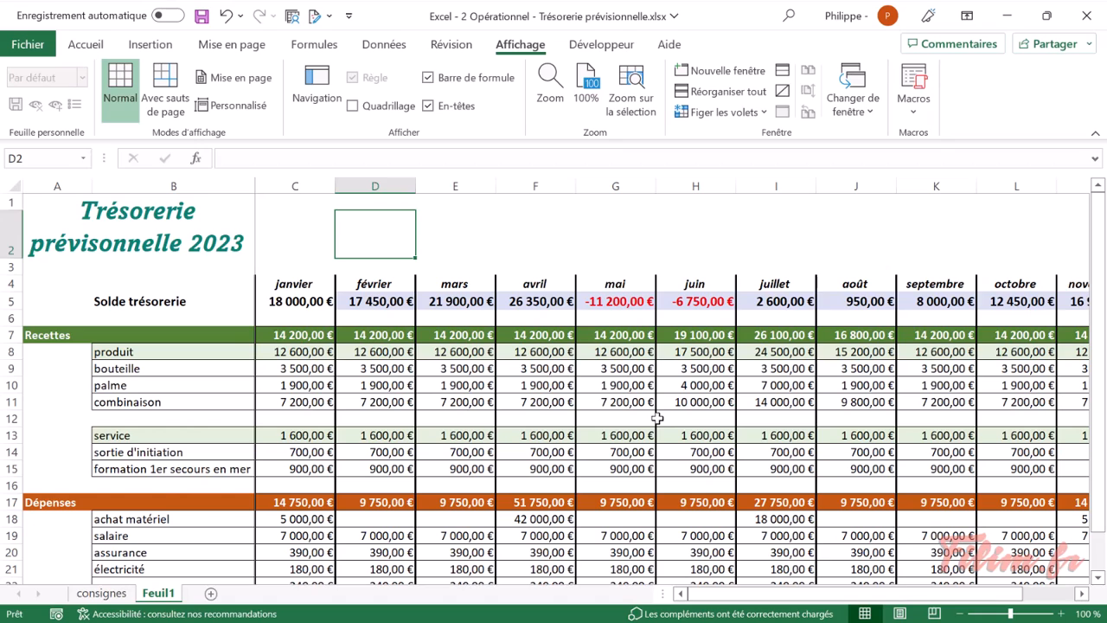
scroll(657, 417, "down", 1)
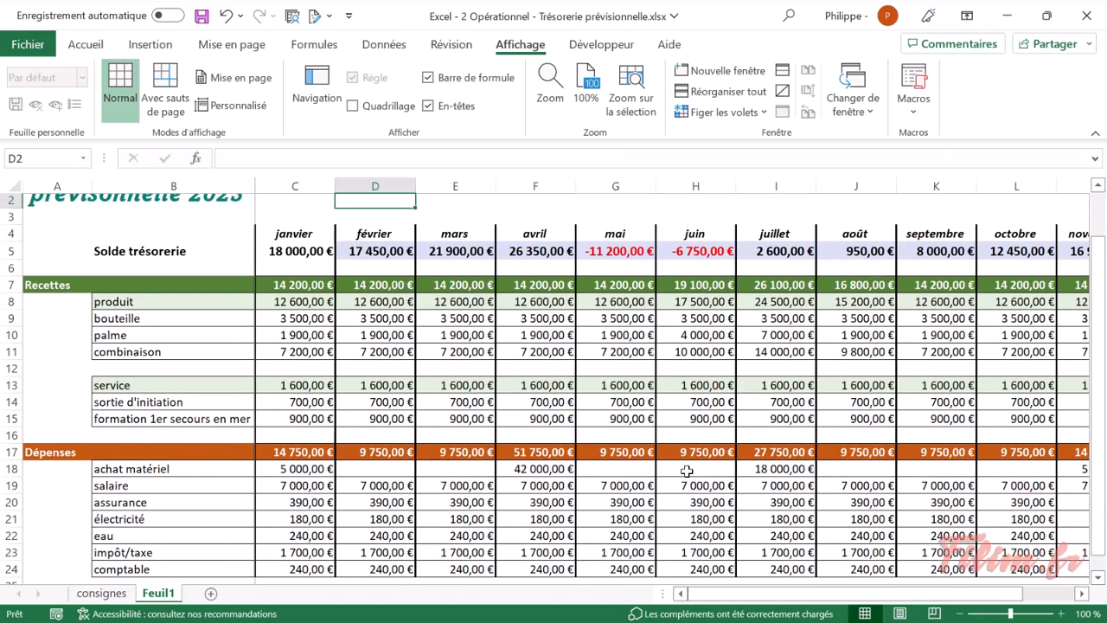
scroll(646, 459, "up", 1)
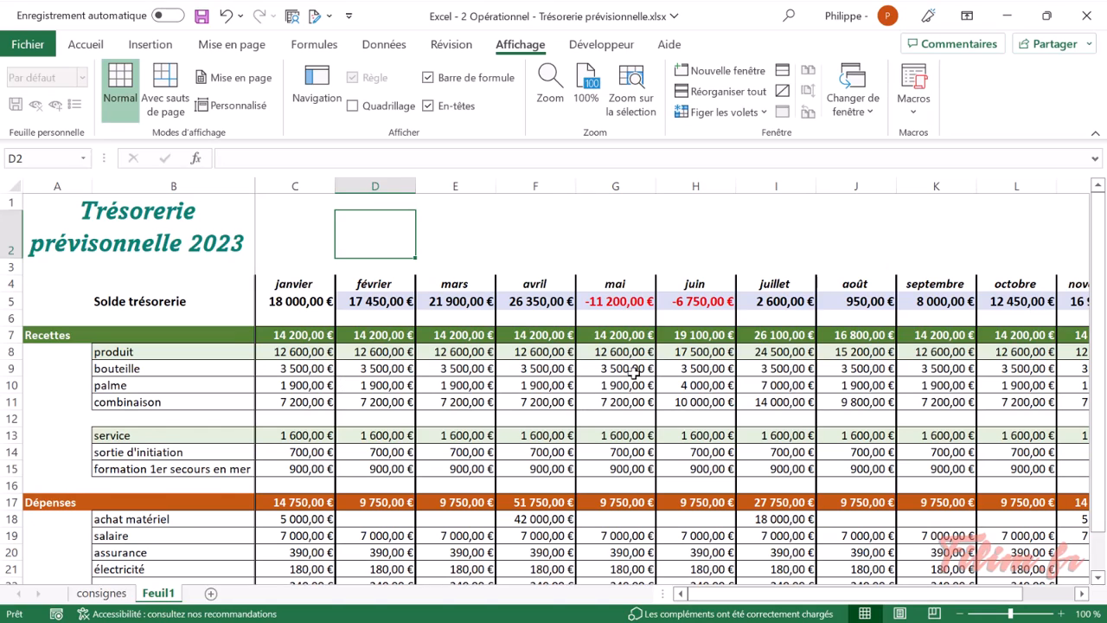
- Set the bouteille receipts to 7000 for juin in H9 and 11000 for juillet in I9
left_click(711, 372)
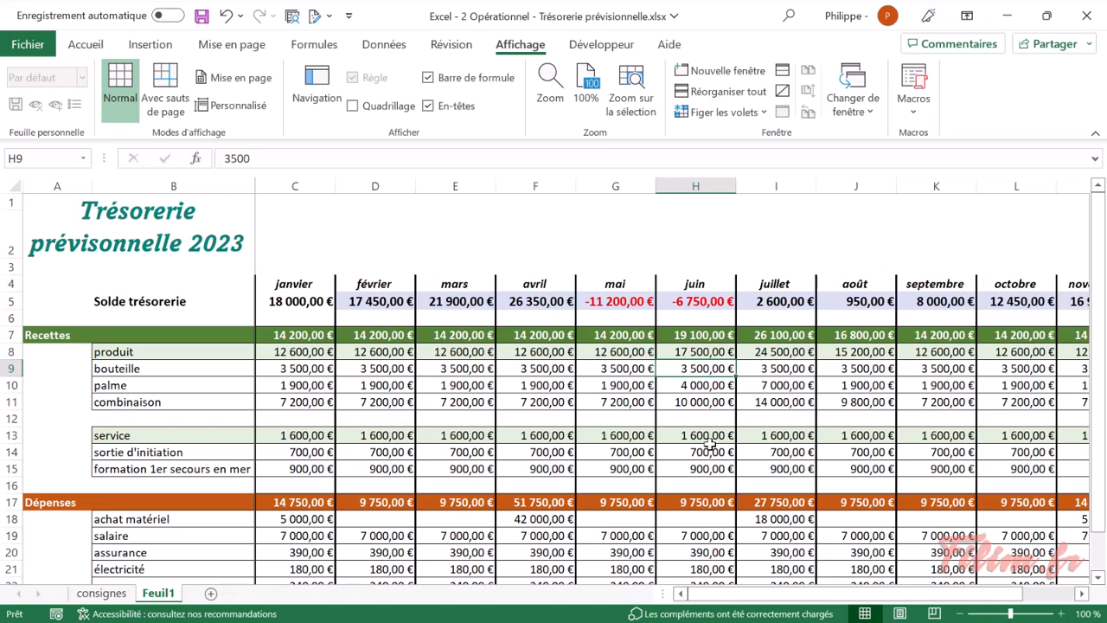
type("7000")
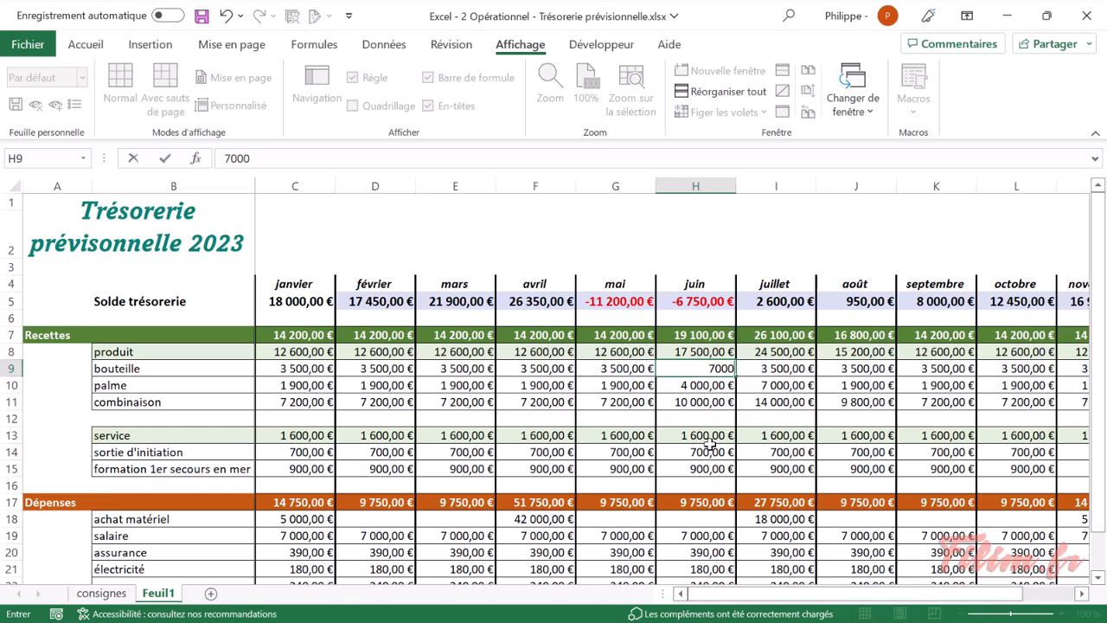
key("Return")
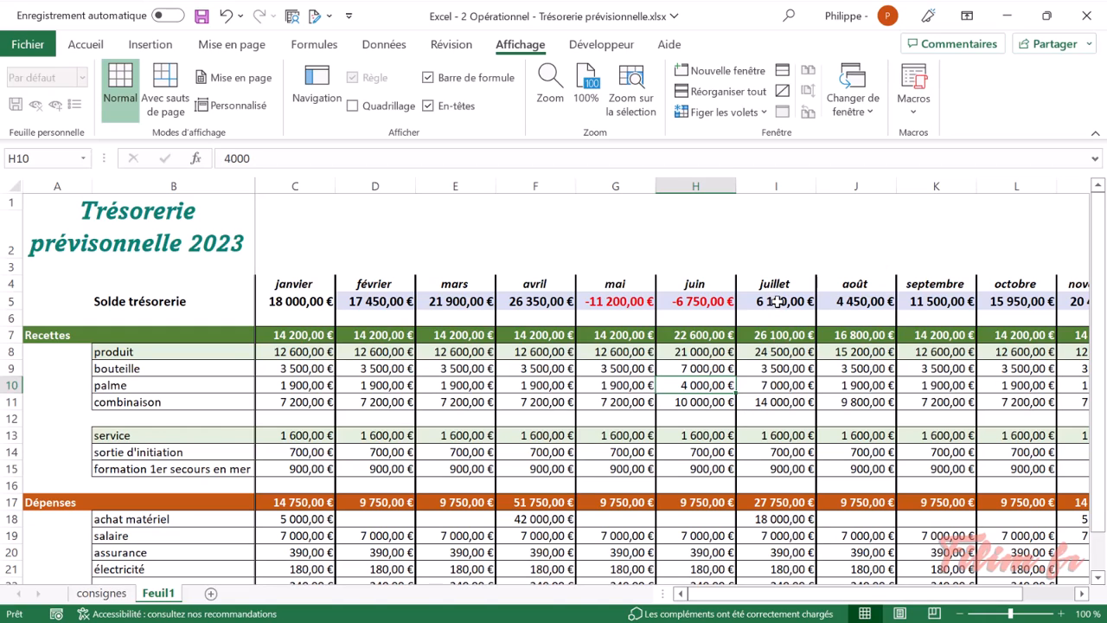
scroll(895, 595, "right", 2)
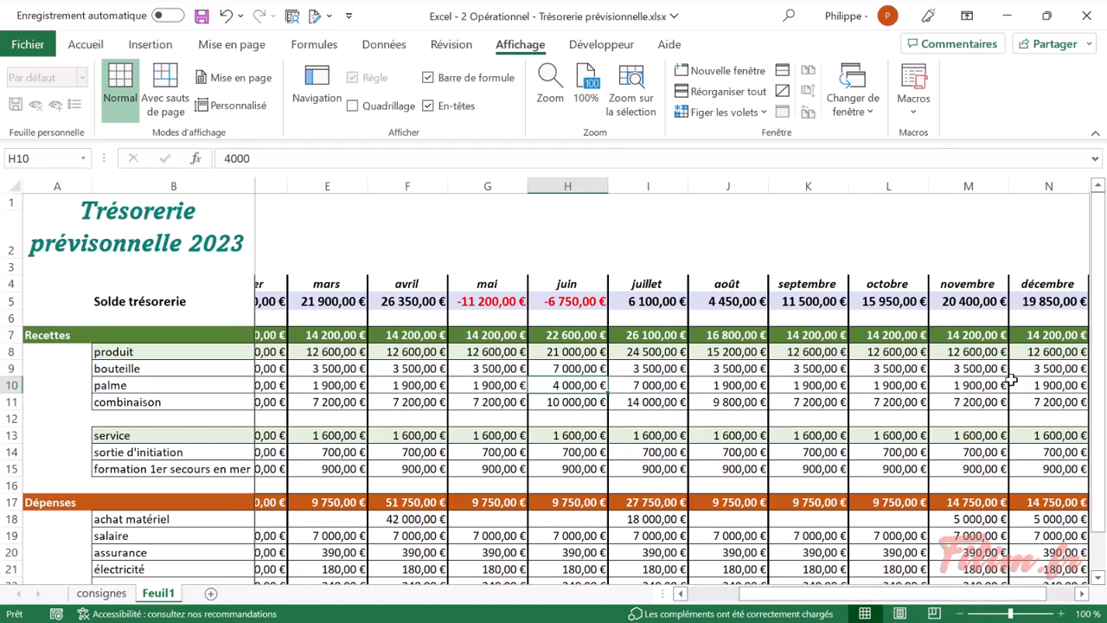
left_click(656, 369)
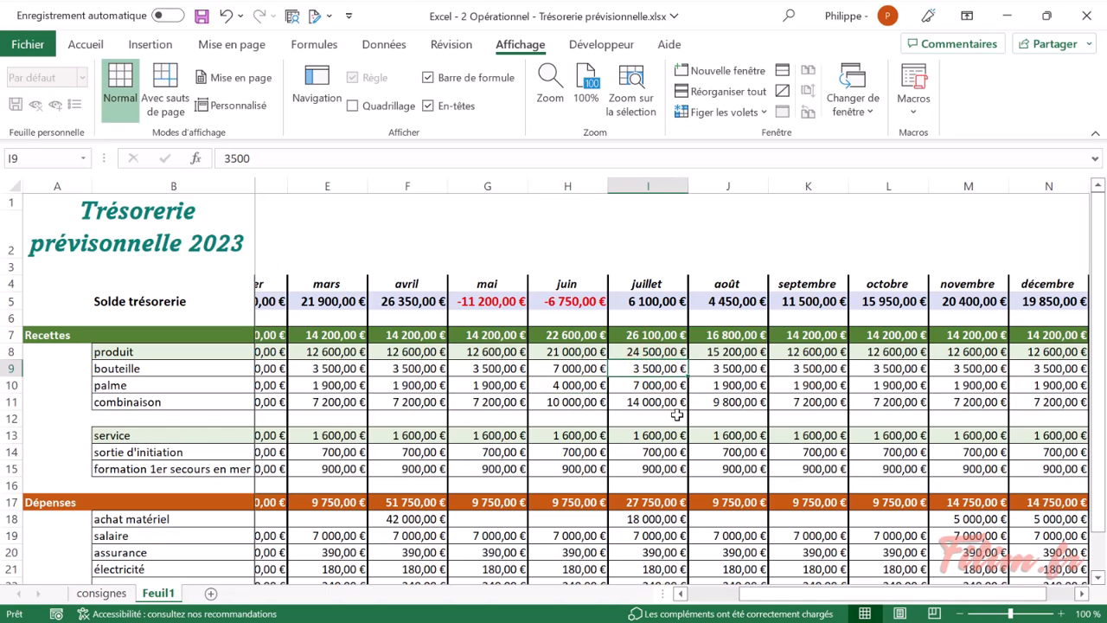
type("11000")
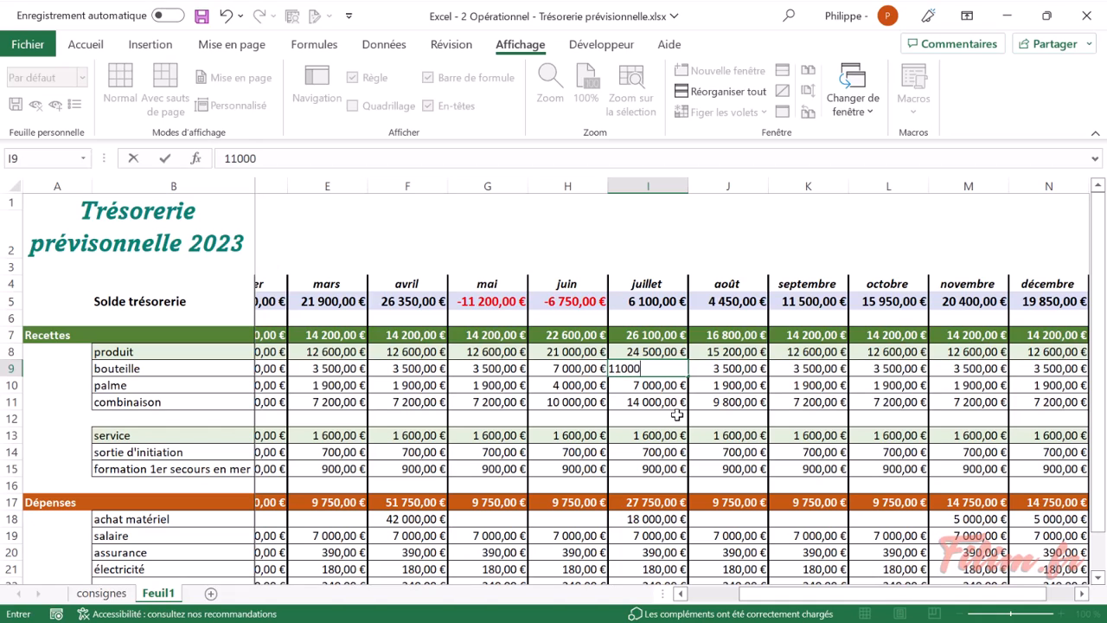
key("Return")
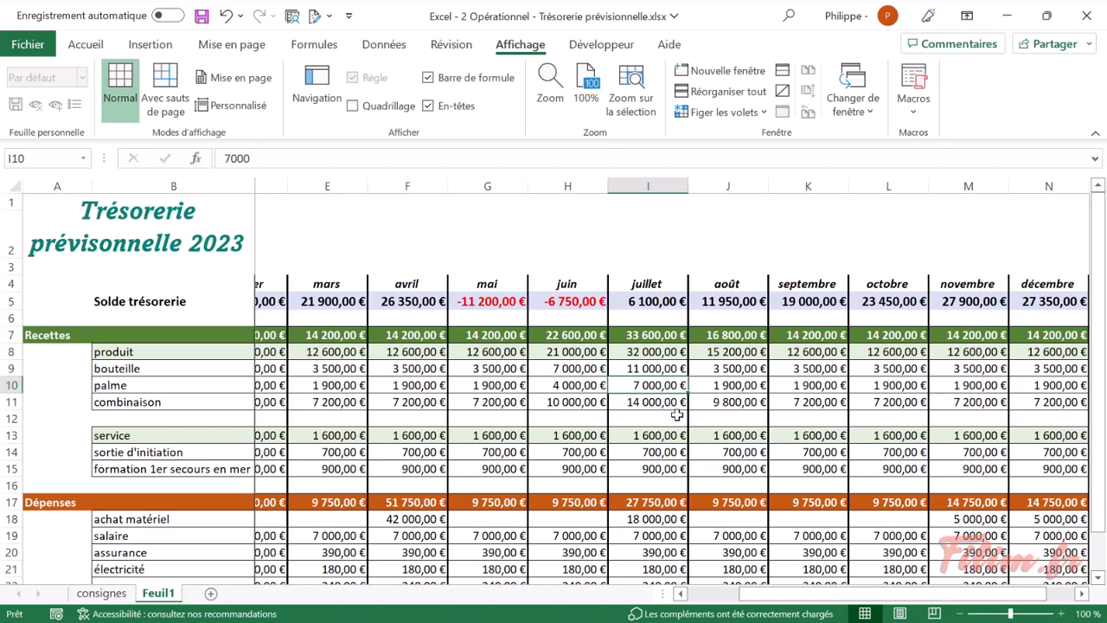
- Review the January balance, receipts and expense totals, the April achat matériel amount in F18, and the May and June treasury balances
left_click_drag(879, 592, 775, 587)
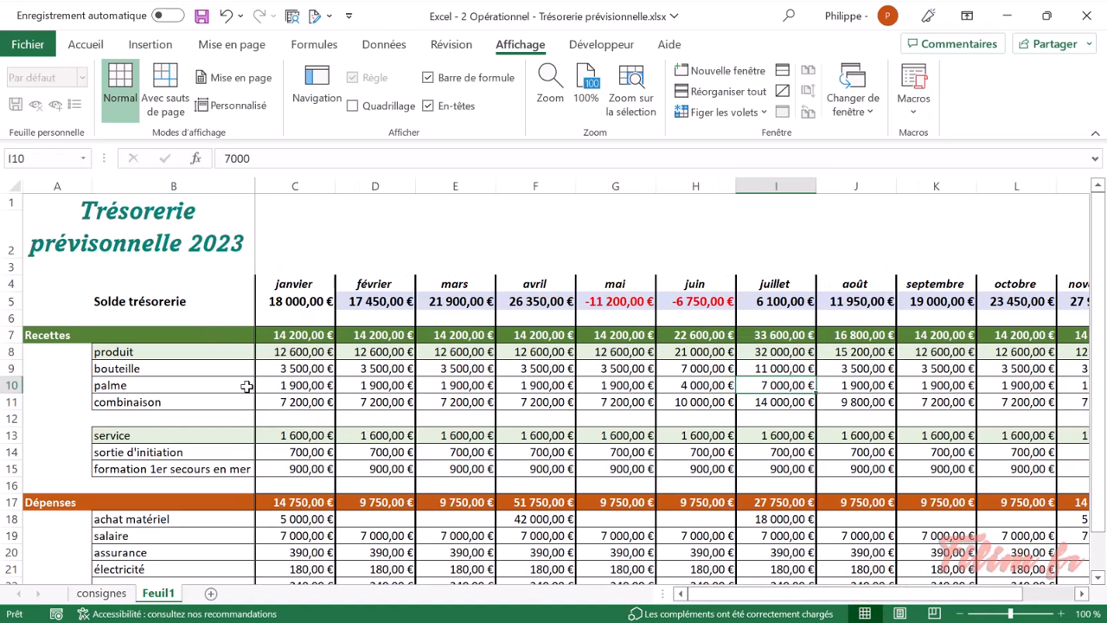
scroll(246, 386, "down", 1)
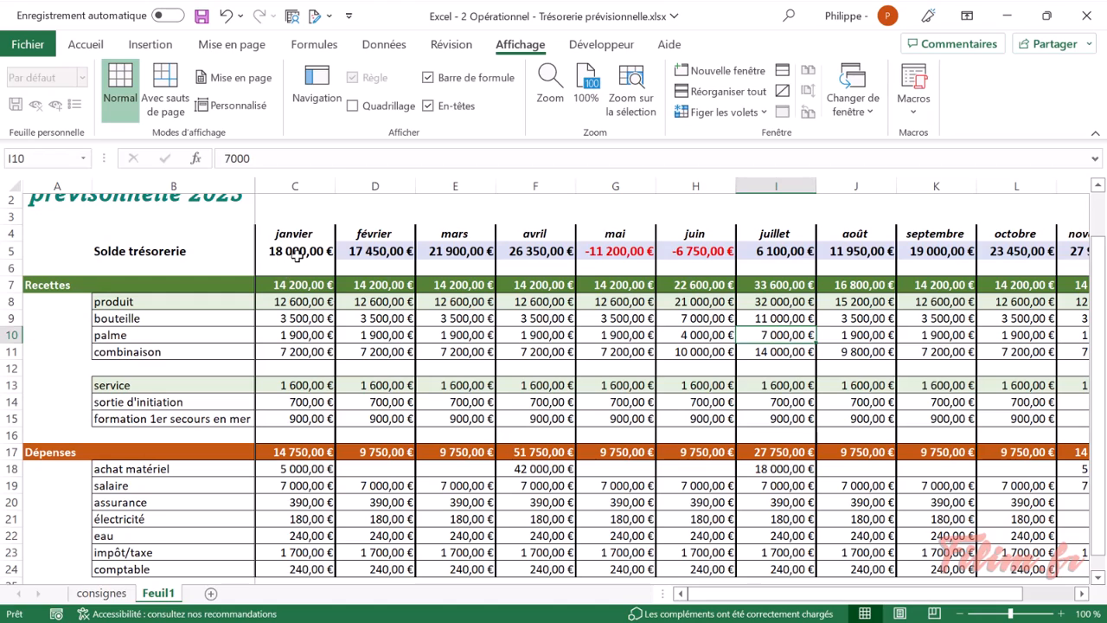
left_click(296, 251)
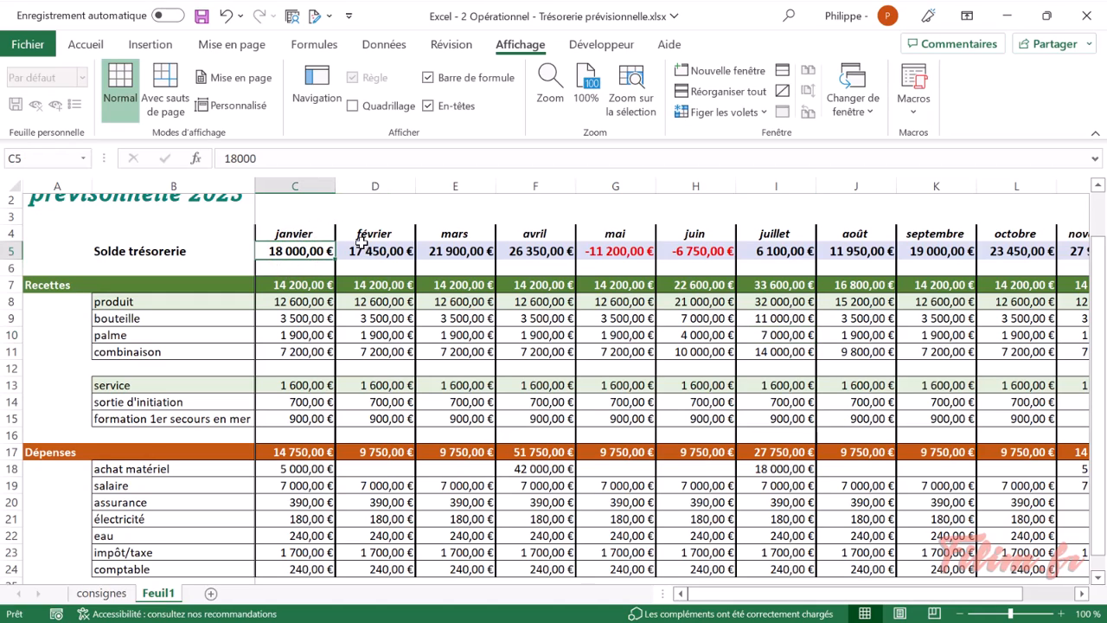
left_click(307, 285)
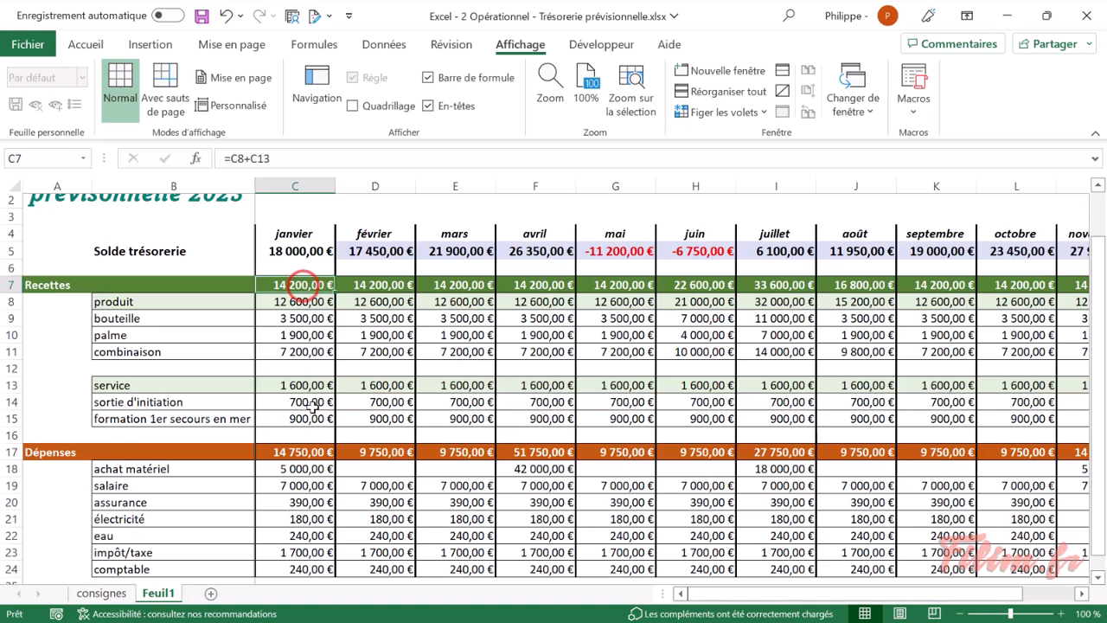
left_click(309, 454)
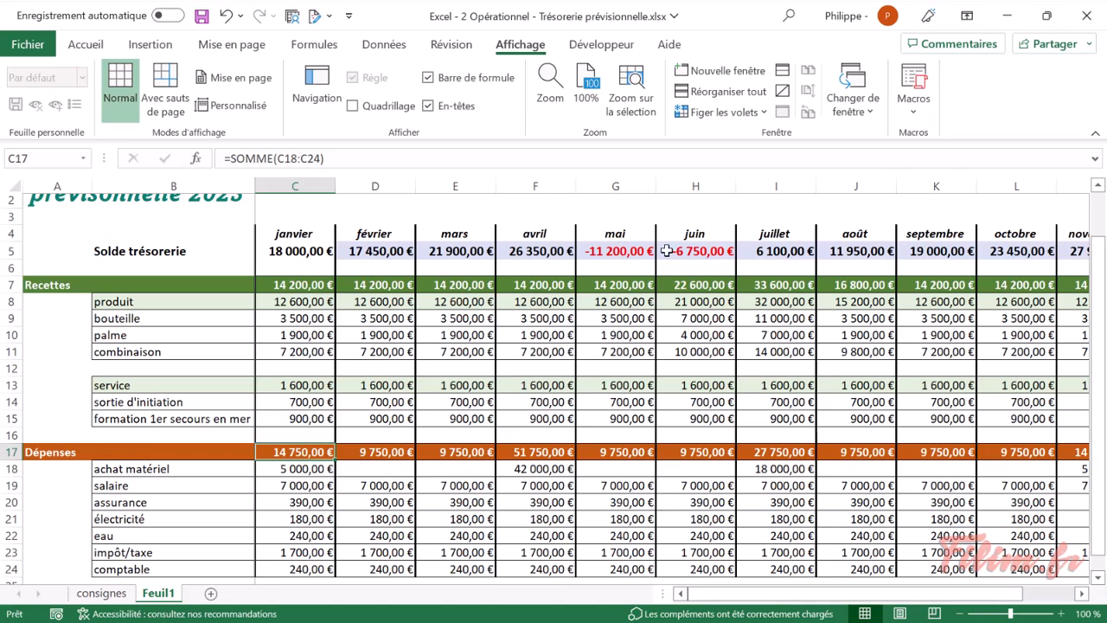
left_click(535, 467)
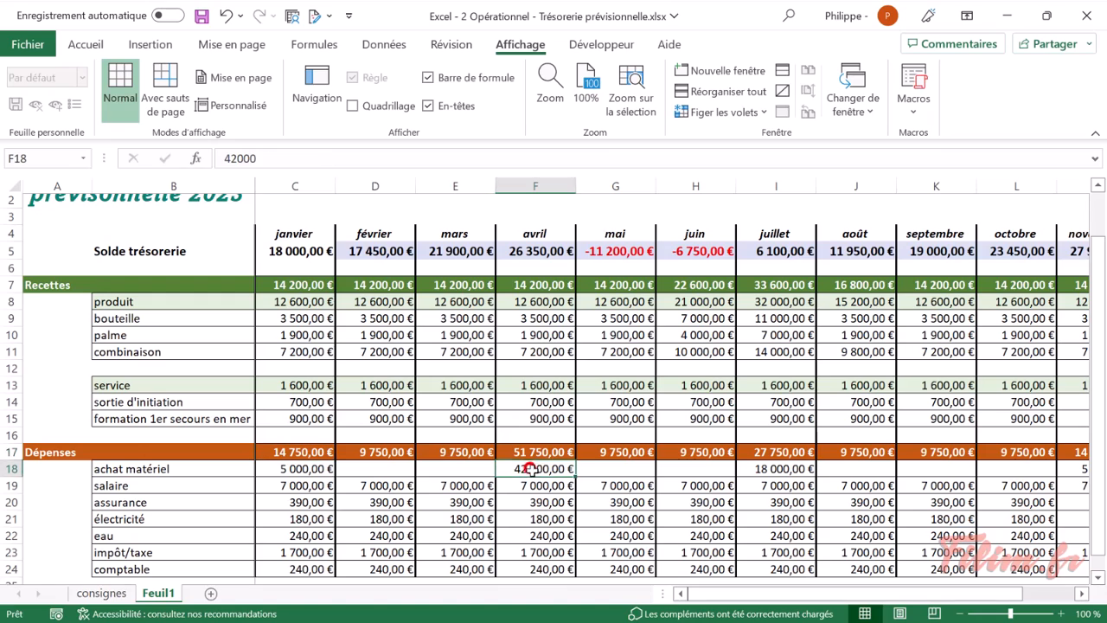
left_click(615, 250)
left_click(691, 251)
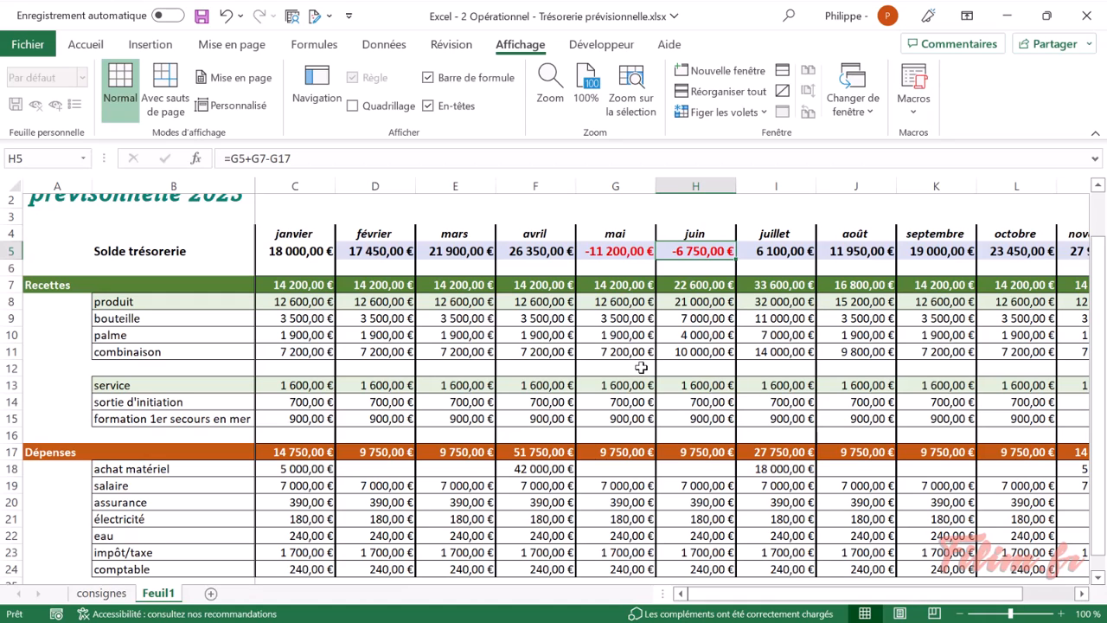
scroll(596, 458, "up", 1)
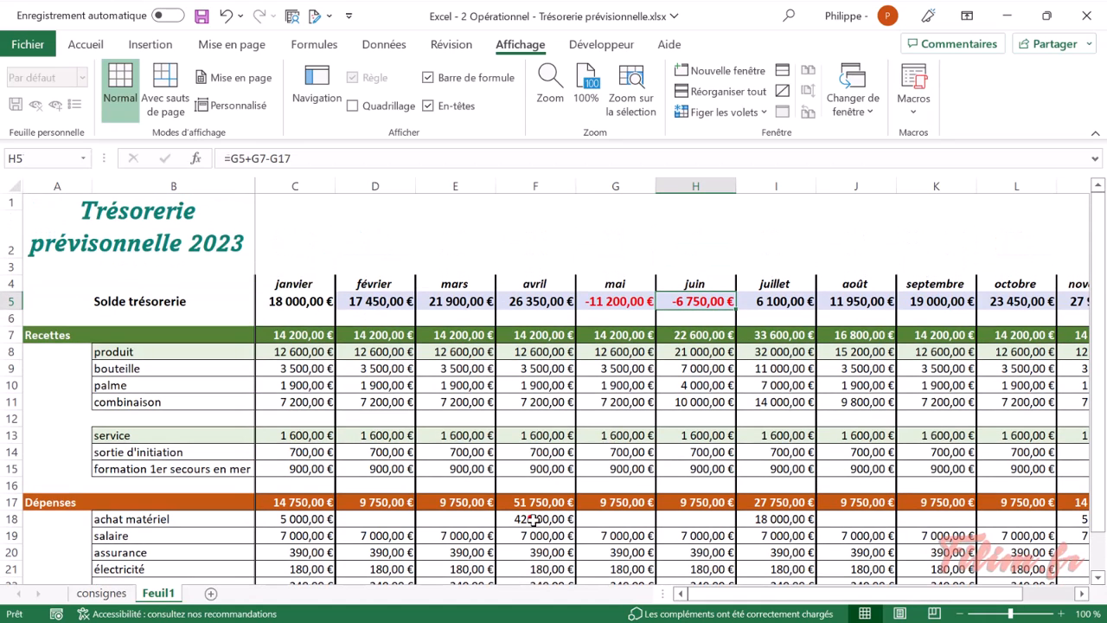
left_click(541, 517)
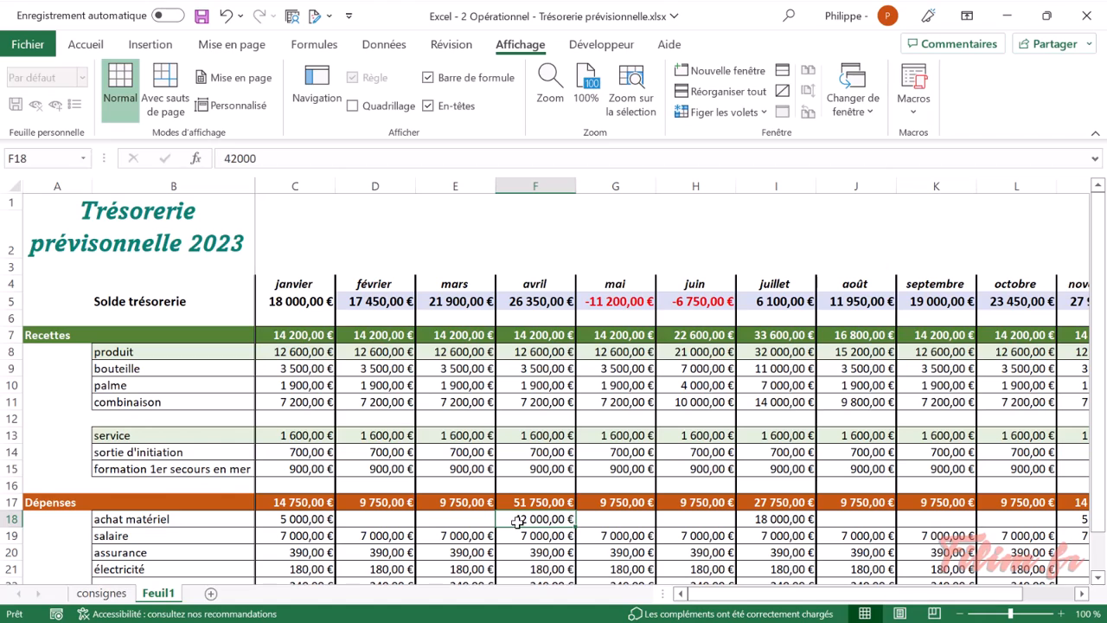